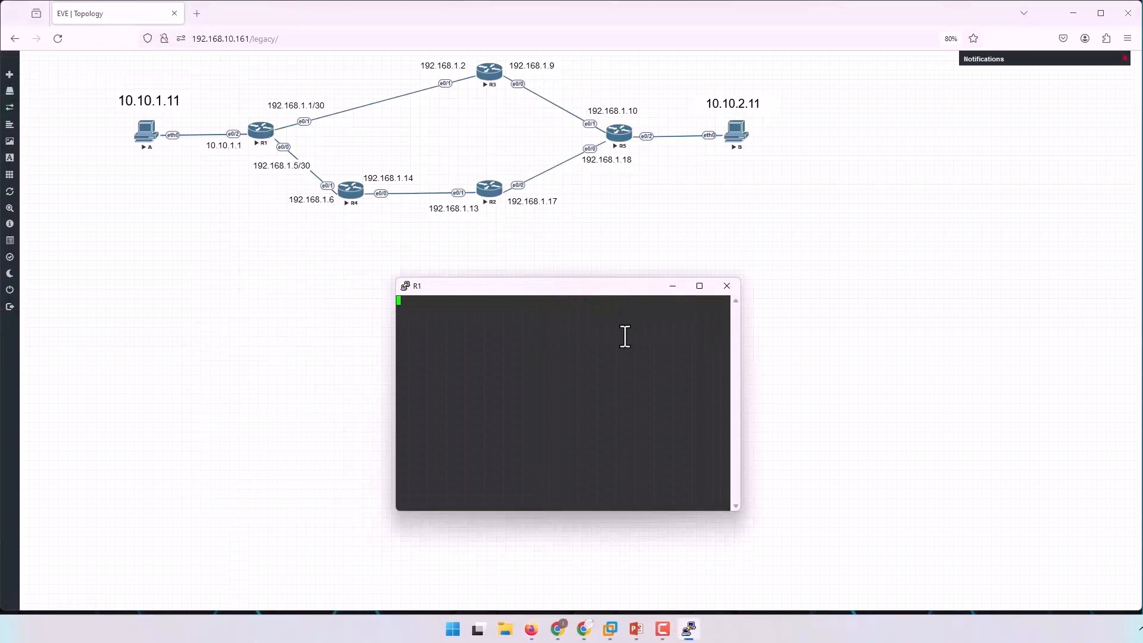
# Show the running-configuration section on R1 that matches "route" with sh run | s route.
pyautogui.write('sh run | s route')
pyautogui.press('Return')
pyautogui.press('Return')
pyautogui.press('Return')
pyautogui.press('Return')
pyautogui.press('Return')
pyautogui.press('Return')
pyautogui.press('Return')
pyautogui.press('Return')
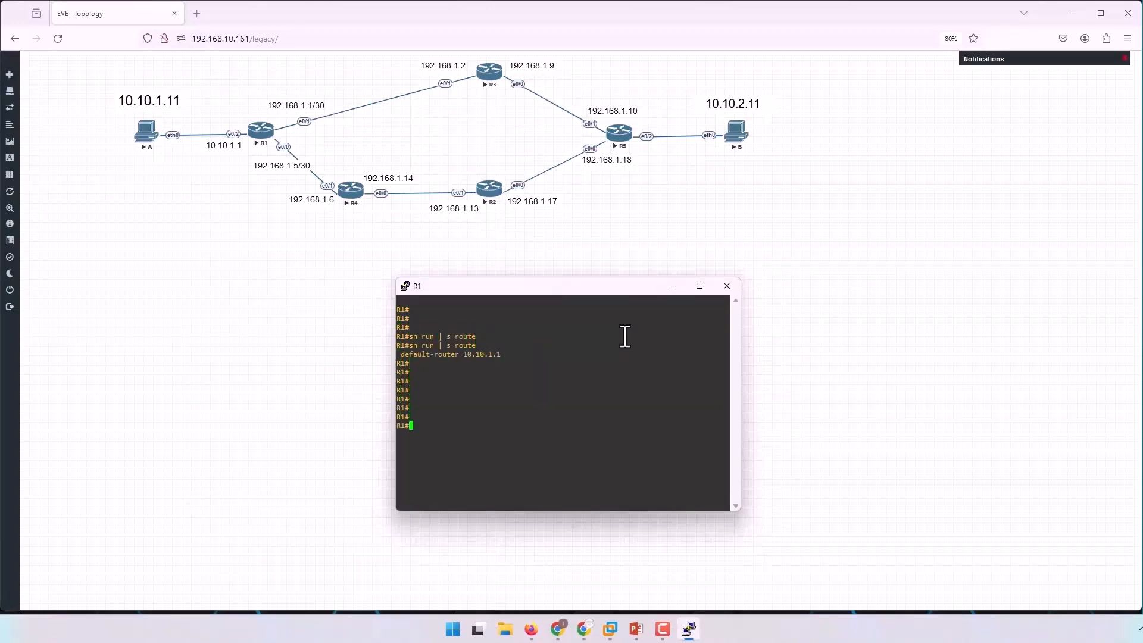
# Display R1's IP routing table and examine its directly connected 10.10.1.0/24, 192.168.1.0/30 and 192.168.1.4/30 entries.
pyautogui.write('sh ip route')
pyautogui.press('Tab')
pyautogui.press('Return')
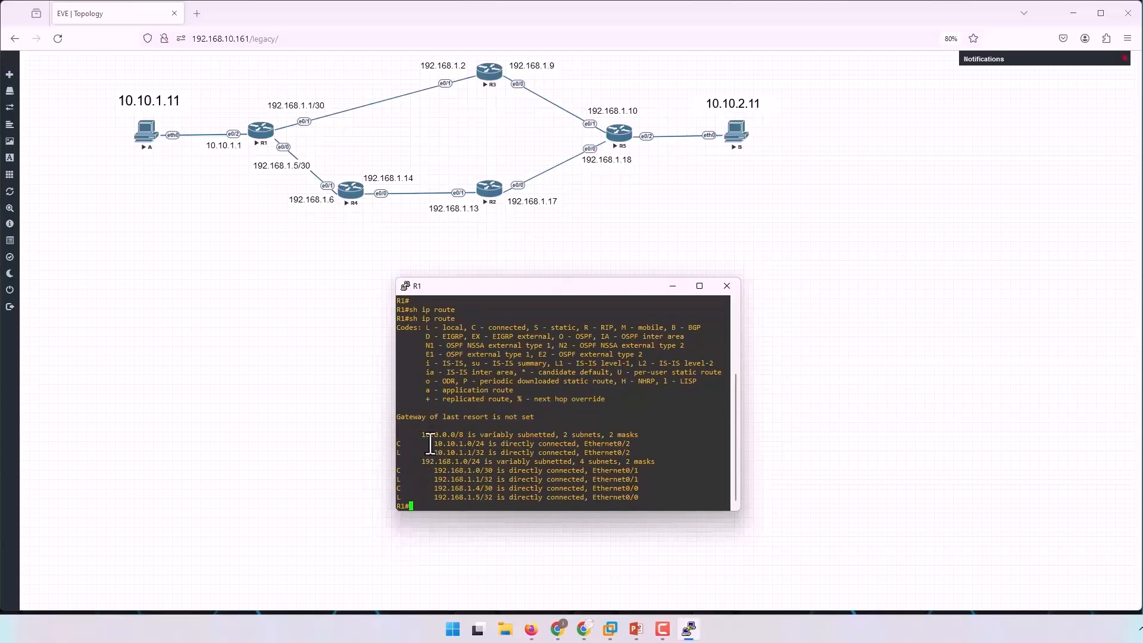
pyautogui.moveTo(418, 435); pyautogui.dragTo(492, 446)
pyautogui.moveTo(493, 445); pyautogui.dragTo(633, 445)
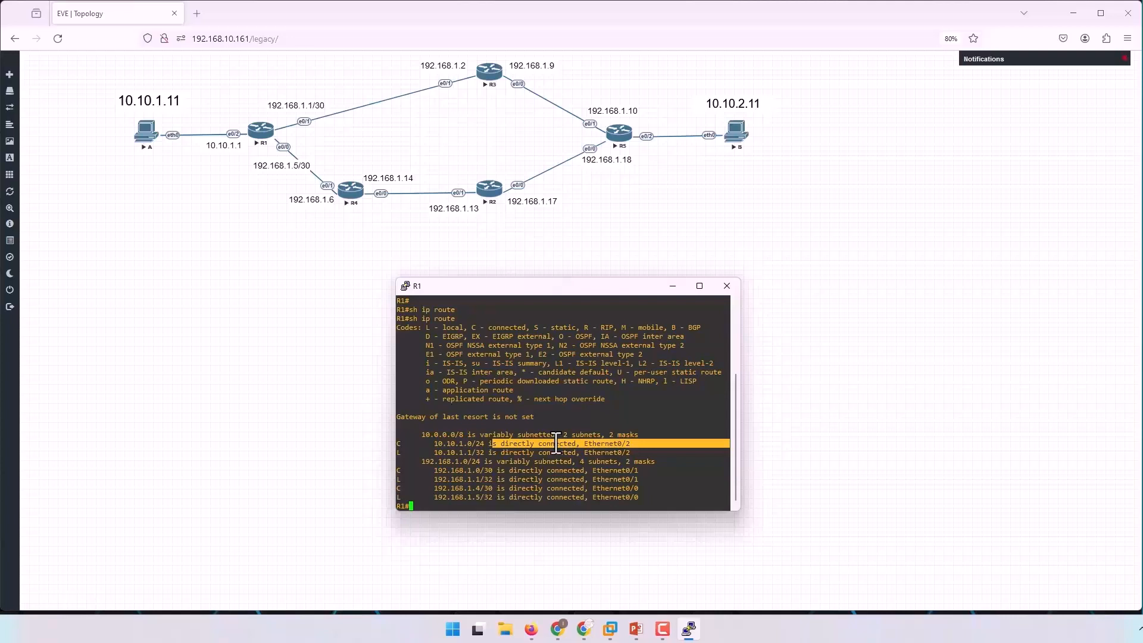
pyautogui.moveTo(411, 468); pyautogui.dragTo(663, 466)
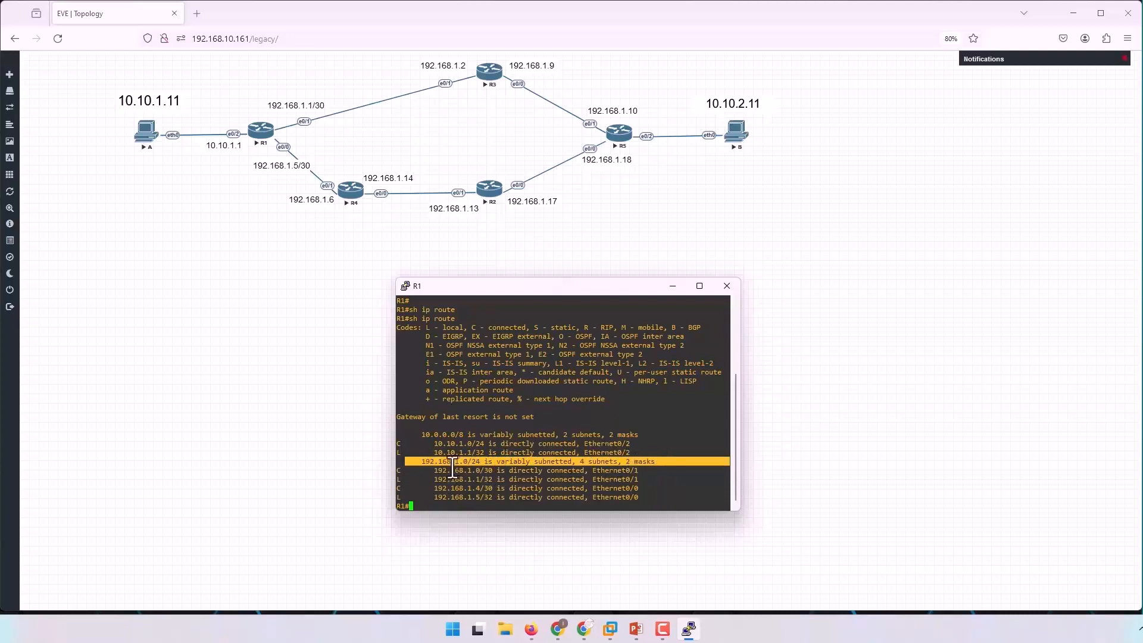
pyautogui.moveTo(429, 471); pyautogui.dragTo(556, 489)
pyautogui.moveTo(434, 470); pyautogui.dragTo(649, 479)
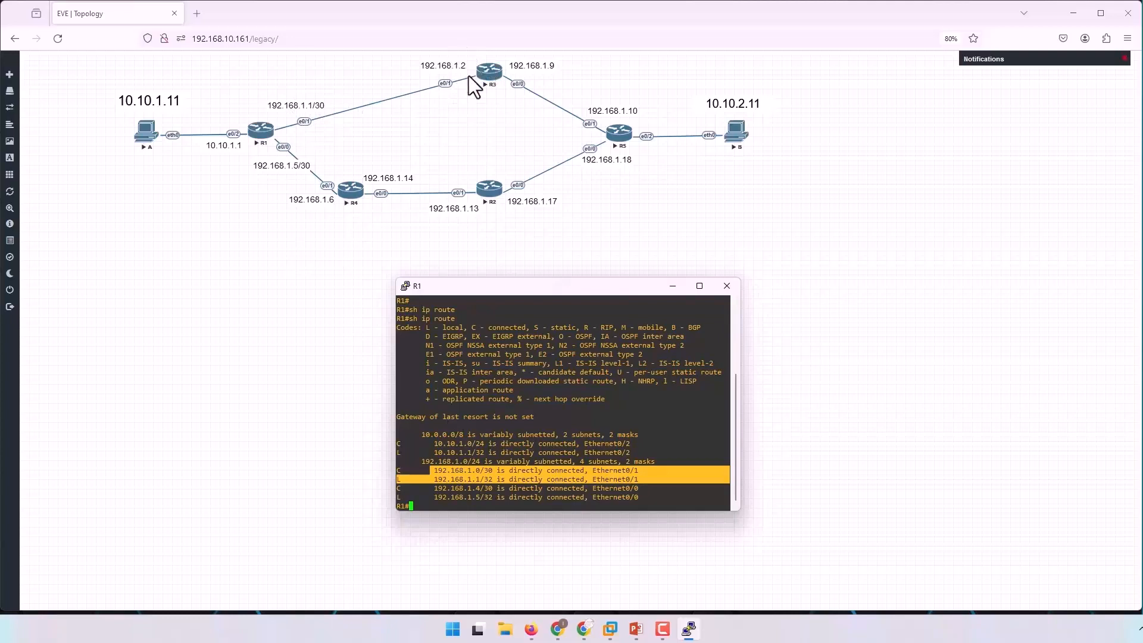
pyautogui.moveTo(426, 488); pyautogui.dragTo(502, 489)
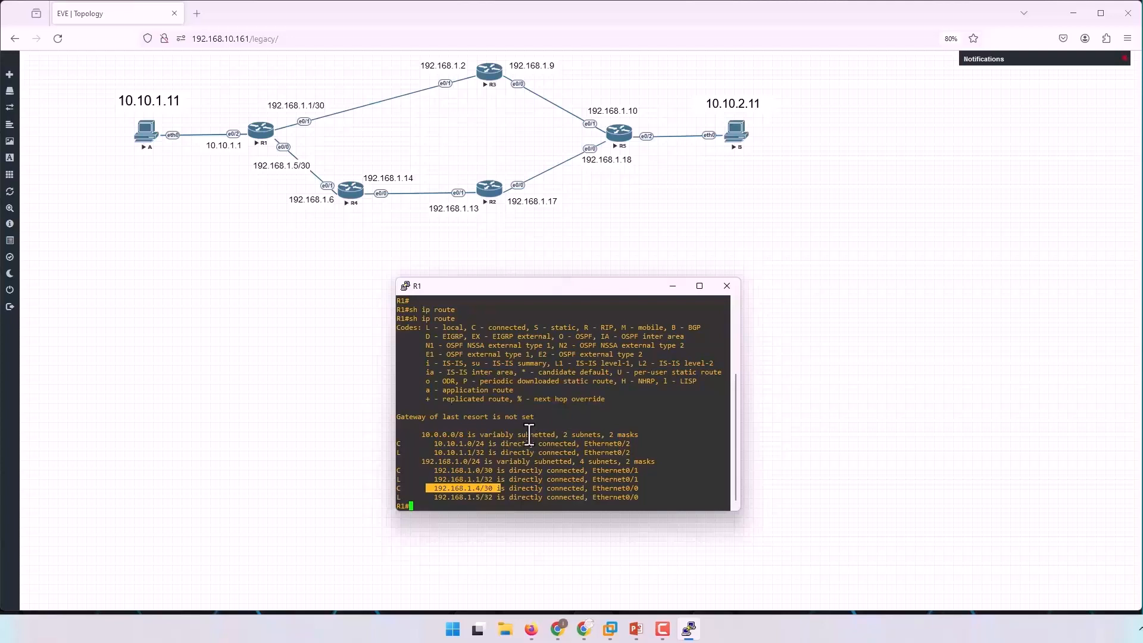
# Try to ping 92.168.1.2 from R1 and abort the ping.
pyautogui.press('Return')
pyautogui.press('Return')
pyautogui.press('Return')
pyautogui.write('ping ')
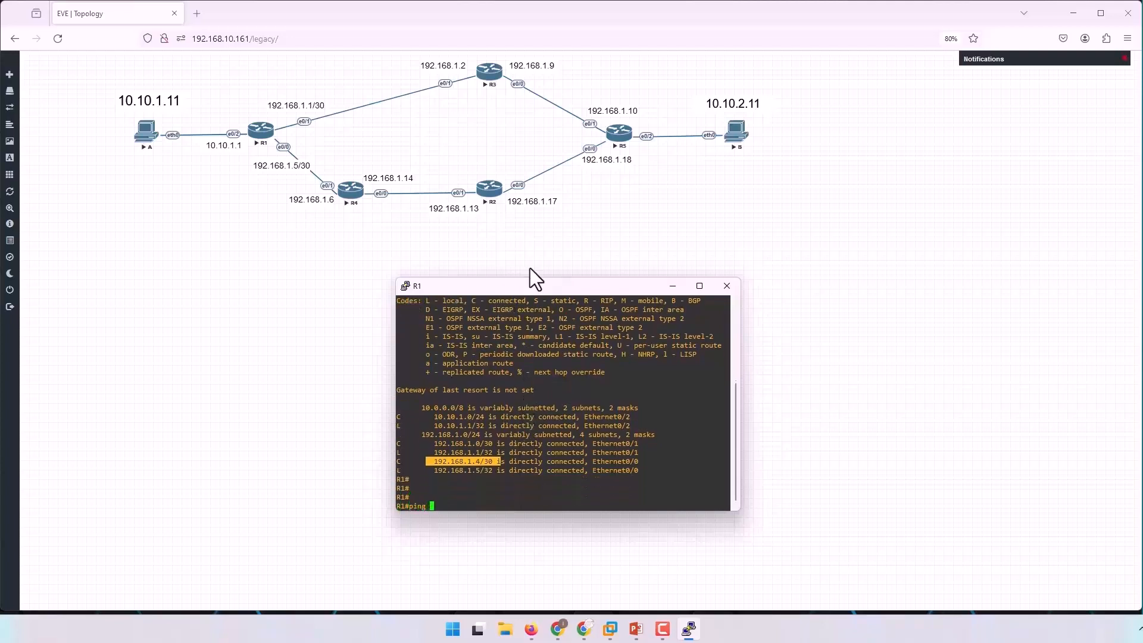
pyautogui.write('92.168.1.2')
pyautogui.press('Return')
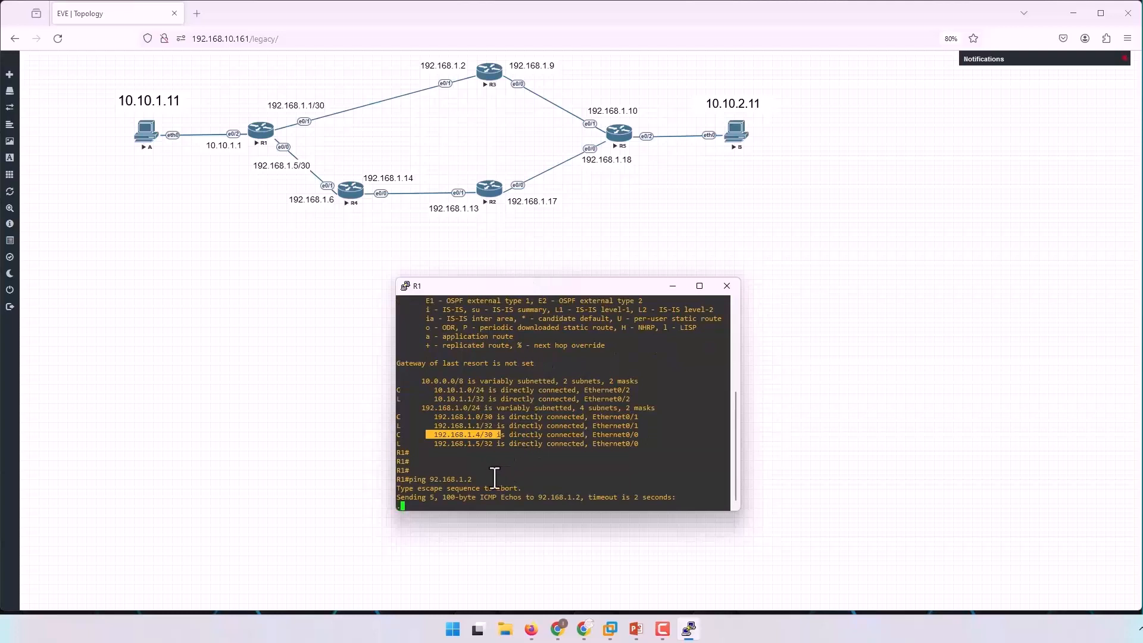
pyautogui.hotkey('ctrl', 'shift', '6')
# Ping R3's interface address 192.168.1.2 from R1 and examine the replies.
pyautogui.press('Up')
pyautogui.press('Left')
pyautogui.press('Left')
pyautogui.press('Left')
pyautogui.press('Left')
pyautogui.press('Left')
pyautogui.press('Left')
pyautogui.press('Left')
pyautogui.press('Left')
pyautogui.press('Left')
pyautogui.write('1')
pyautogui.press('Return')
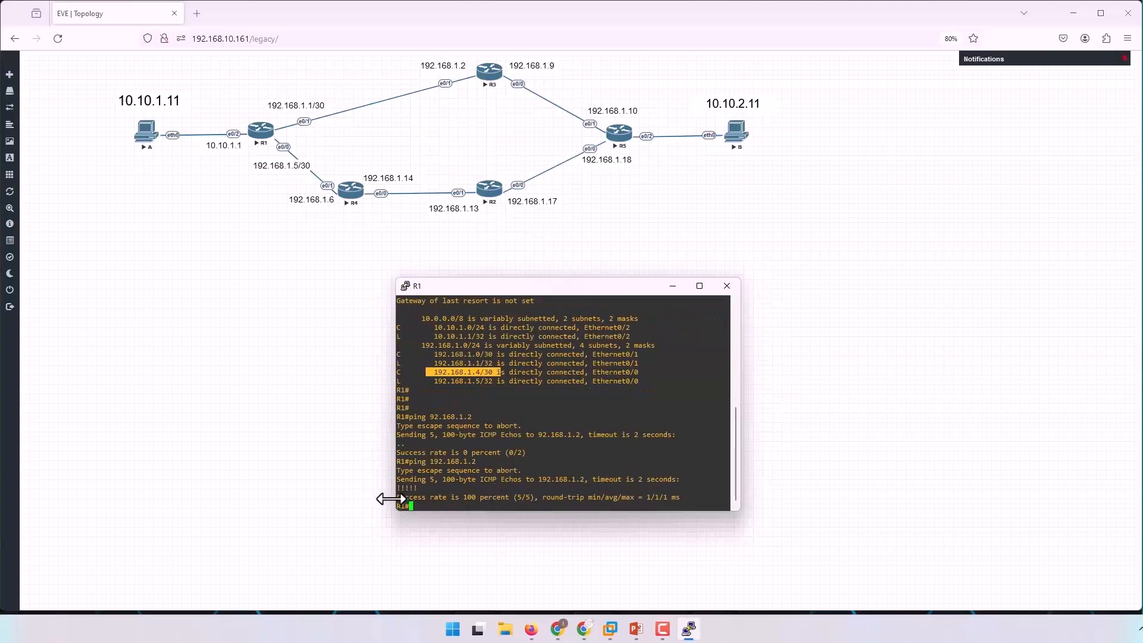
pyautogui.moveTo(418, 488); pyautogui.dragTo(396, 489)
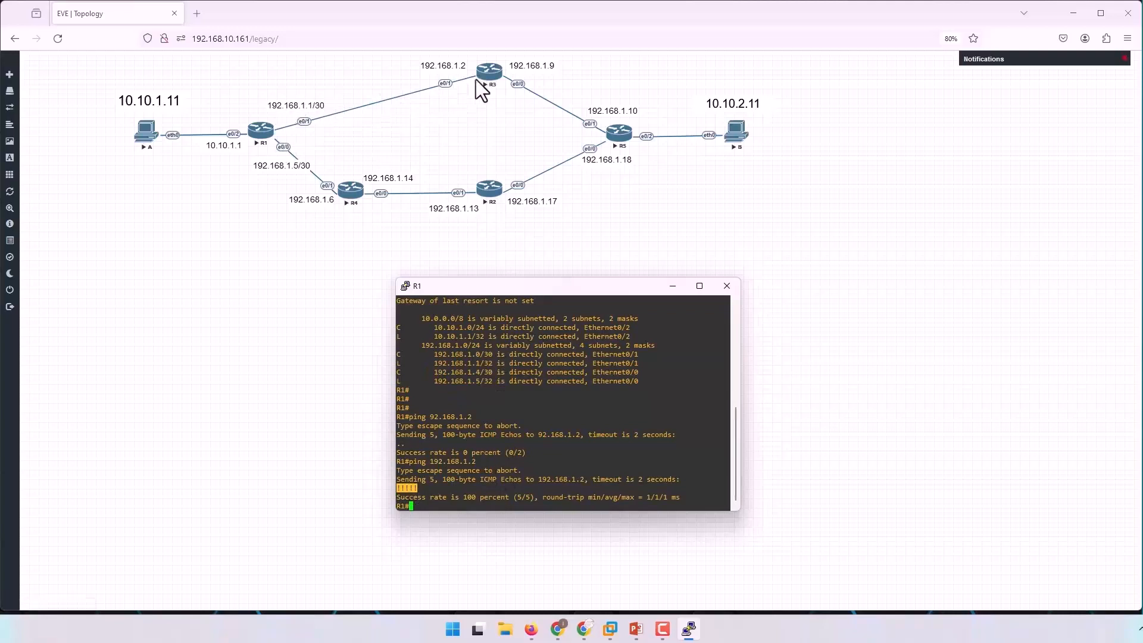
# Fill R1's console with blank prompt lines and enter global configuration mode.
pyautogui.click(591, 427)
pyautogui.press('Return')
pyautogui.press('Return')
pyautogui.press('Return')
pyautogui.press('Return')
pyautogui.press('Return')
pyautogui.press('Return')
pyautogui.press('Return')
pyautogui.press('Return')
pyautogui.press('Return')
pyautogui.press('Return')
pyautogui.press('Return')
pyautogui.press('Return')
pyautogui.press('Return')
pyautogui.press('Return')
pyautogui.press('Return')
pyautogui.press('Return')
pyautogui.press('Return')
pyautogui.press('Return')
pyautogui.press('Return')
pyautogui.press('Return')
pyautogui.press('Return')
pyautogui.press('Return')
pyautogui.press('Return')
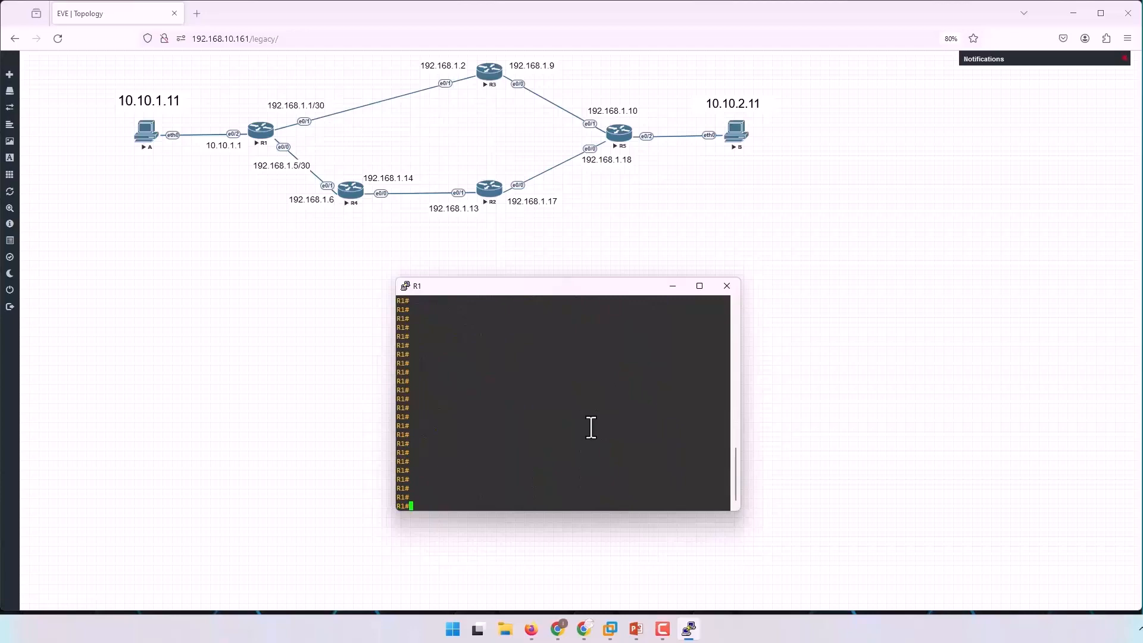
pyautogui.write('conf t')
pyautogui.press('Return')
pyautogui.press('Return')
pyautogui.press('Return')
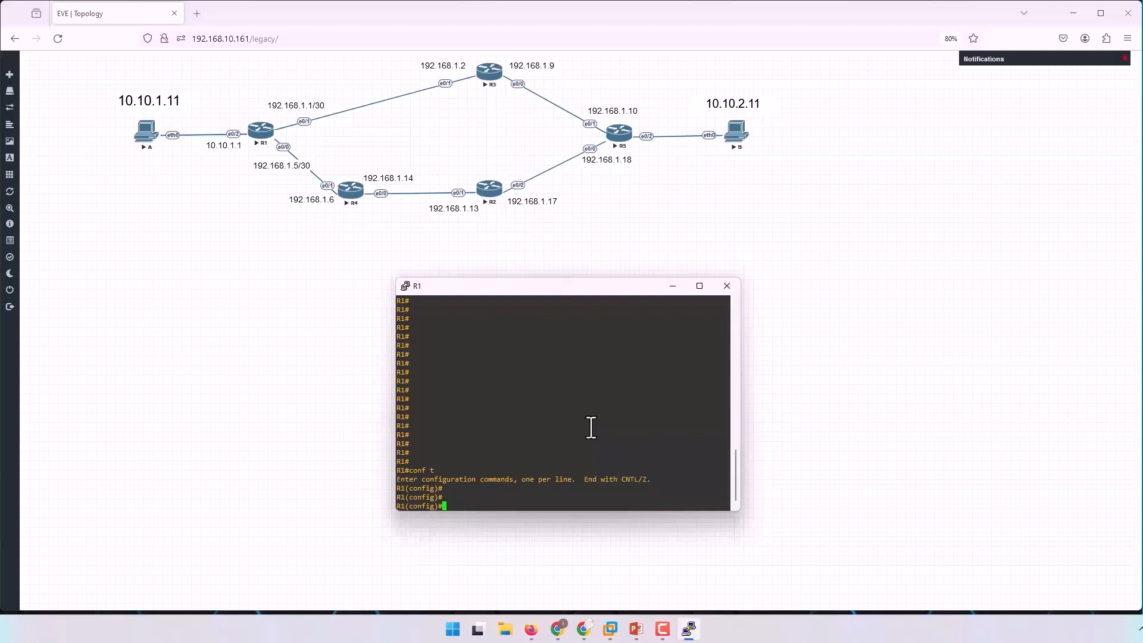
# Try to add a static route on R1 to 10.10.2.0 with mask 255.2555.255.0 via 192.168.1.2.
pyautogui.write('ip rouet')
pyautogui.press('Tab')
pyautogui.press('BackSpace')
pyautogui.press('BackSpace')
pyautogui.write('te ')
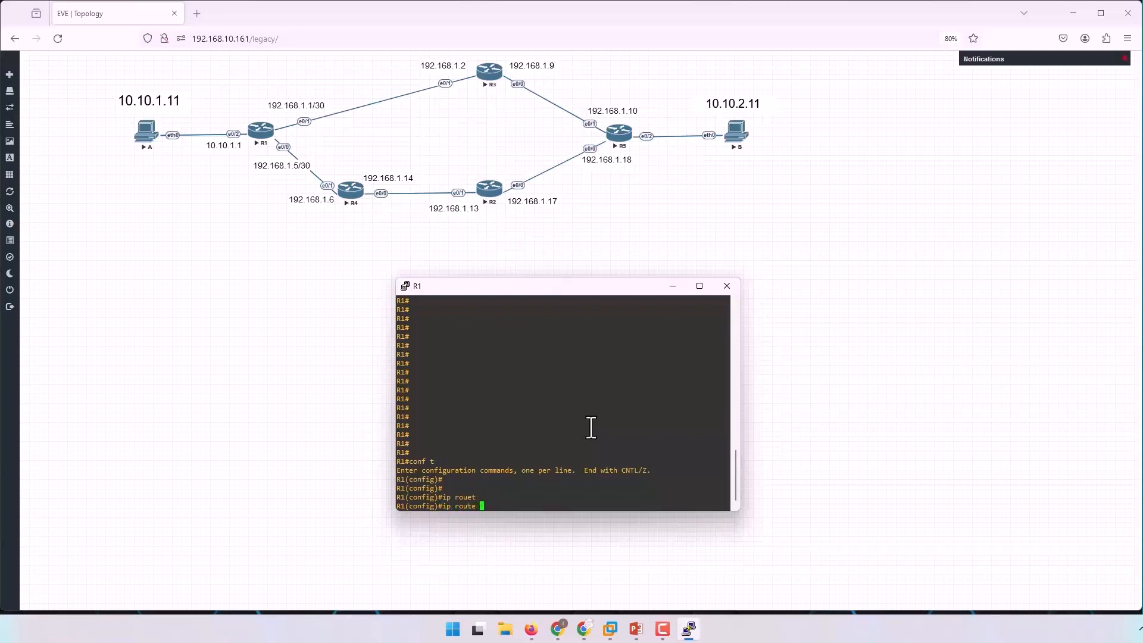
pyautogui.write('10.10.2.0')
pyautogui.write('255.2555.255.0 192.')
pyautogui.write('168.')
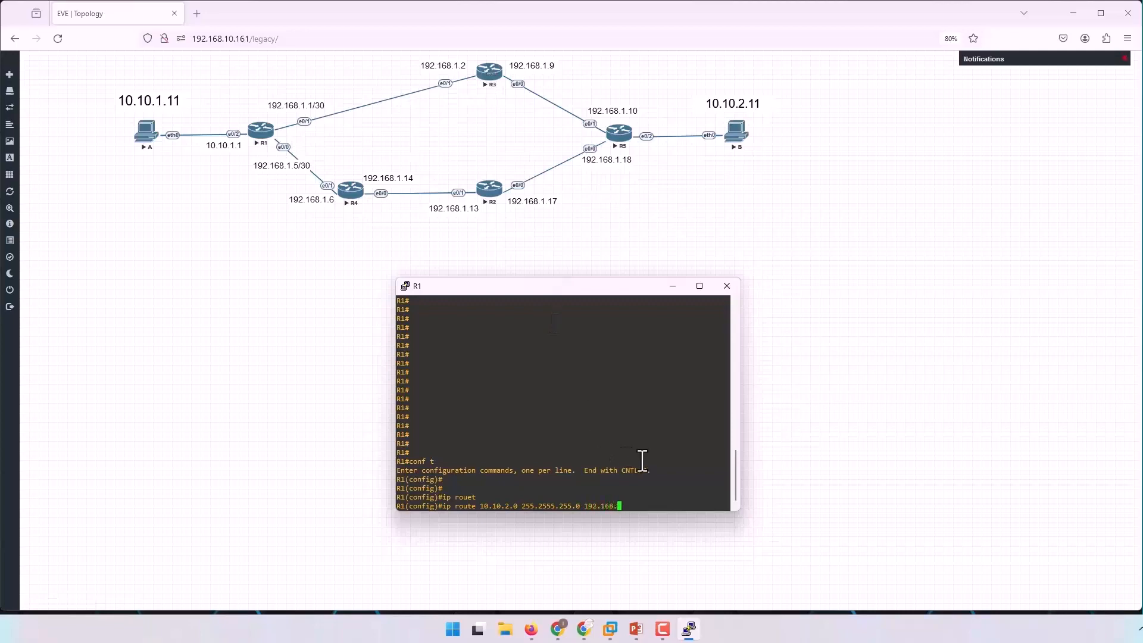
pyautogui.write('1.2')
pyautogui.press('Return')
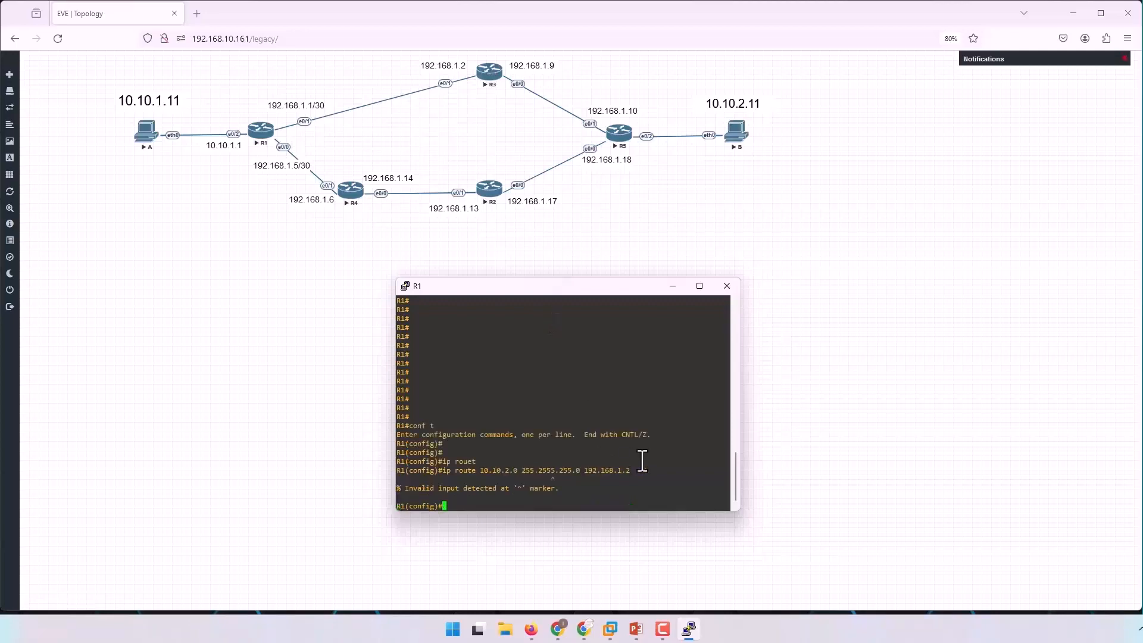
# Correct the route command's mask to 255.255.255.0 and add the static route to 10.10.2.0 via 192.168.1.2.
pyautogui.press('Up')
pyautogui.press('Left')
pyautogui.press('Left')
pyautogui.press('Left')
pyautogui.press('Left')
pyautogui.press('Left')
pyautogui.press('Left')
pyautogui.press('Left')
pyautogui.press('Left')
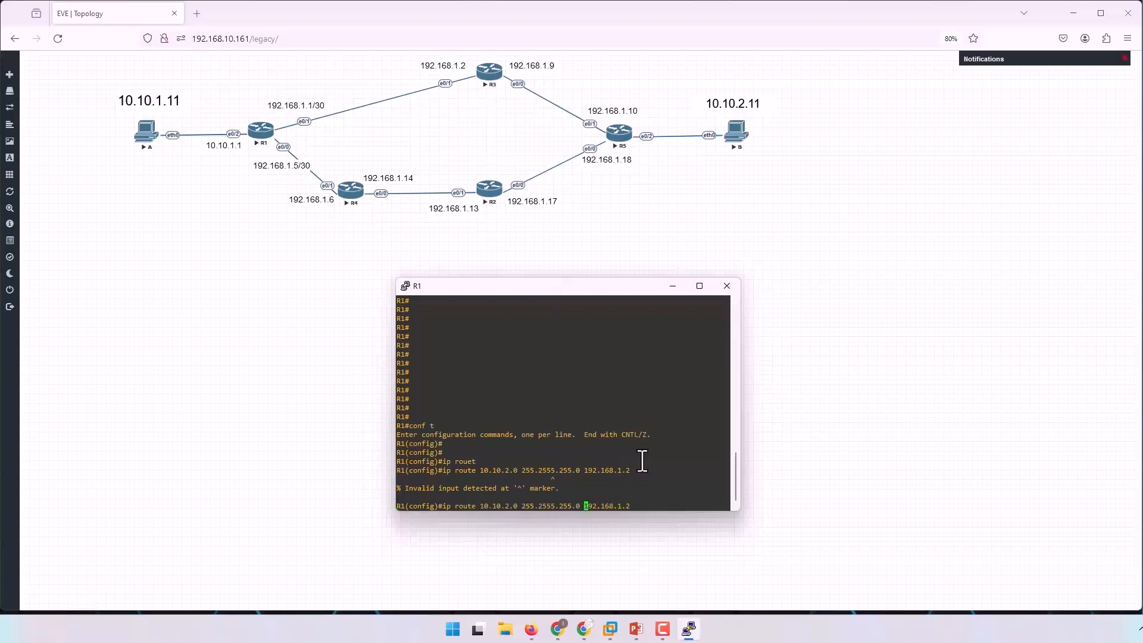
pyautogui.press('BackSpace')
pyautogui.press('Return')
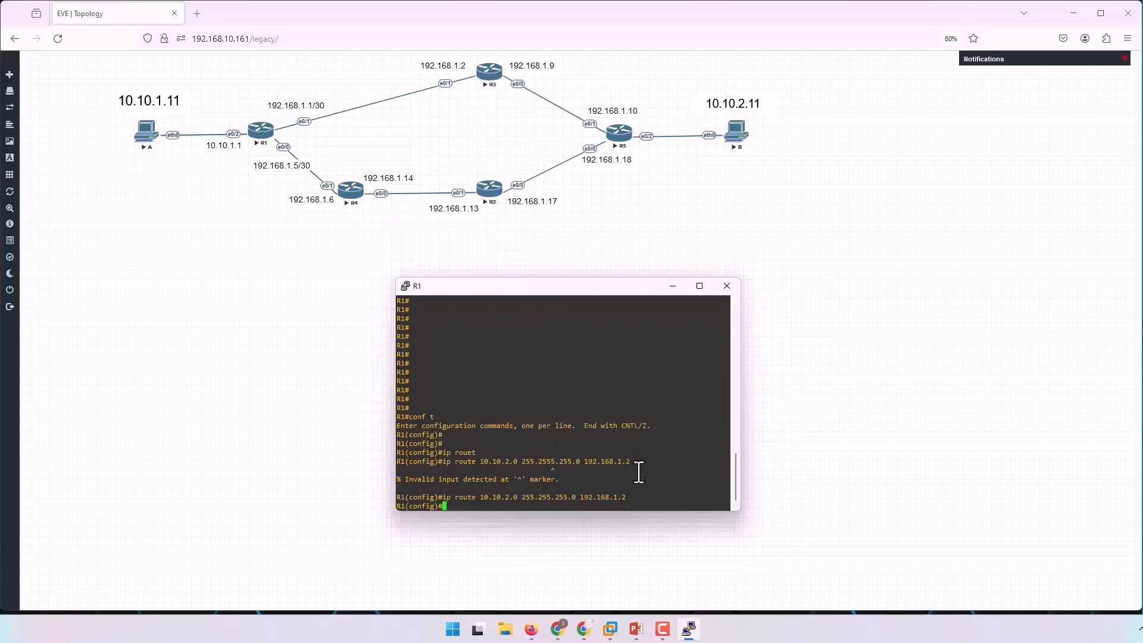
# Remove R1's static route to 10.10.2.0 255.255.255.0 via 192.168.1.2.
pyautogui.moveTo(577, 497); pyautogui.dragTo(624, 496)
pyautogui.doubleClick(620, 499)
pyautogui.click(596, 499)
pyautogui.press('Up')
pyautogui.hotkey('ctrl', 'a')
pyautogui.write('no')
pyautogui.press('Return')
# Add a static route on R1 to 10.10.2.0 255.255.255.0 with next hop 192.168.1.9.
pyautogui.press('Up')
pyautogui.press('Up')
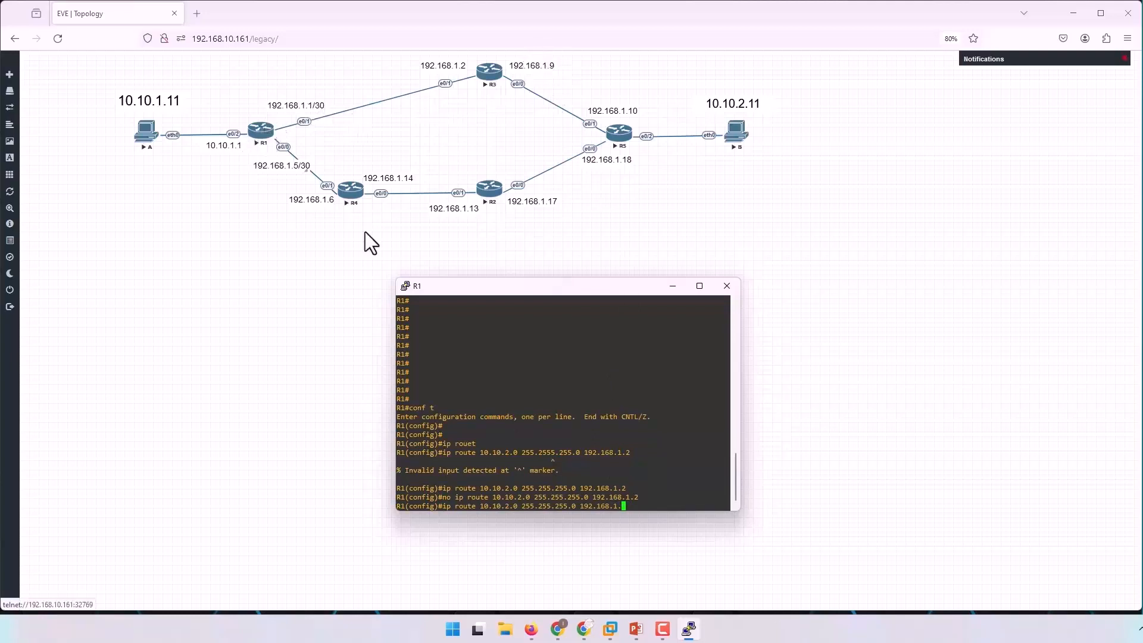
pyautogui.write('9')
pyautogui.press('Return')
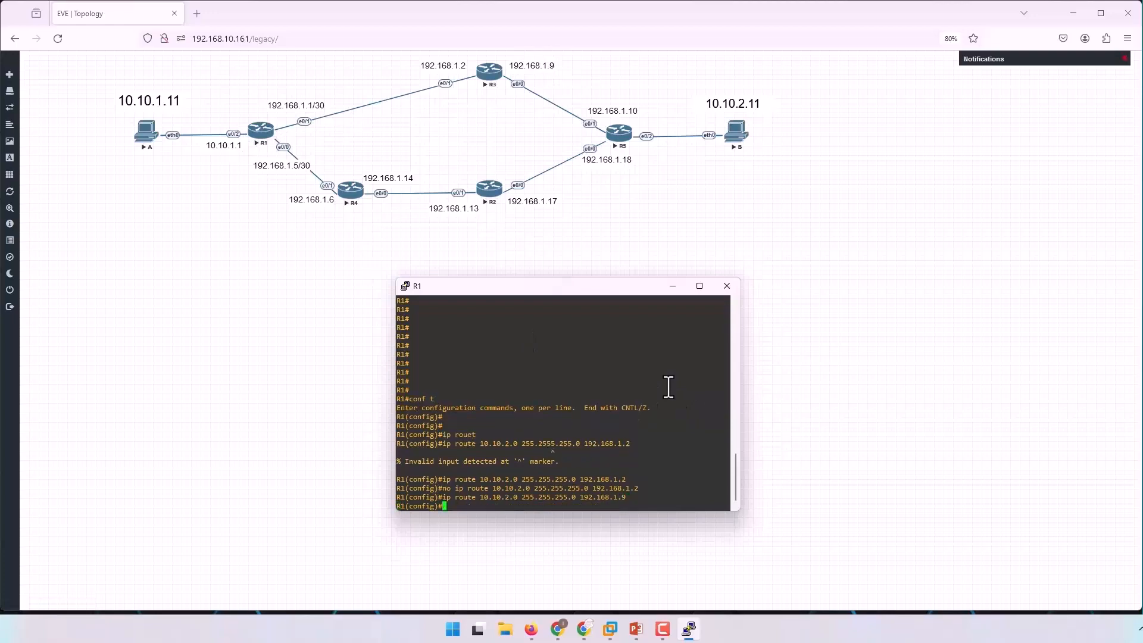
# Show the running-configuration lines matching "route" from configuration mode and examine the static route's next hop.
pyautogui.press('Return')
pyautogui.press('Return')
pyautogui.press('Return')
pyautogui.press('Return')
pyautogui.write('do sh run | s route')
pyautogui.press('Return')
pyautogui.moveTo(397, 500)
pyautogui.mouseDown()
pyautogui.moveTo(435, 500)
pyautogui.moveTo(392, 500)
pyautogui.mouseUp()
pyautogui.moveTo(581, 497); pyautogui.dragTo(534, 499)
pyautogui.hotkey('ctrl', 'c')
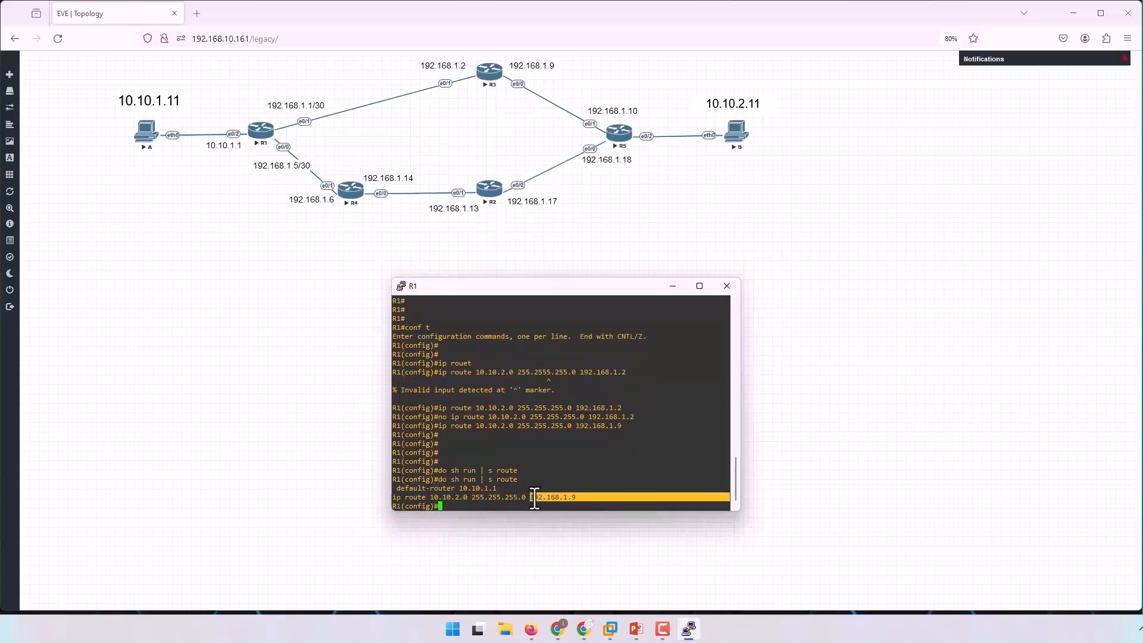
# Ping the next hop 192.168.1.9 from R1's configuration mode.
pyautogui.click(565, 471)
pyautogui.write('do ping')
pyautogui.doubleClick(566, 497)
pyautogui.rightClick(619, 473)
pyautogui.press('Return')
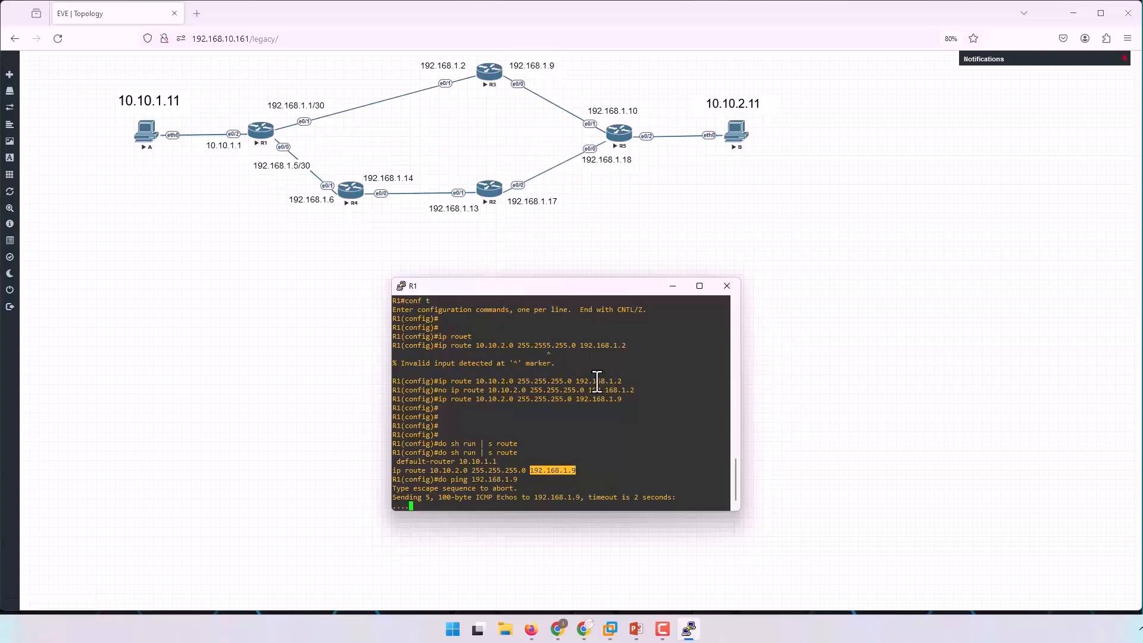
# Display R1's IP routing table and compare its entries with the configured static route via 192.168.1.9.
pyautogui.press('Return')
pyautogui.press('Return')
pyautogui.press('Return')
pyautogui.write('do sh ip route')
pyautogui.press('Return')
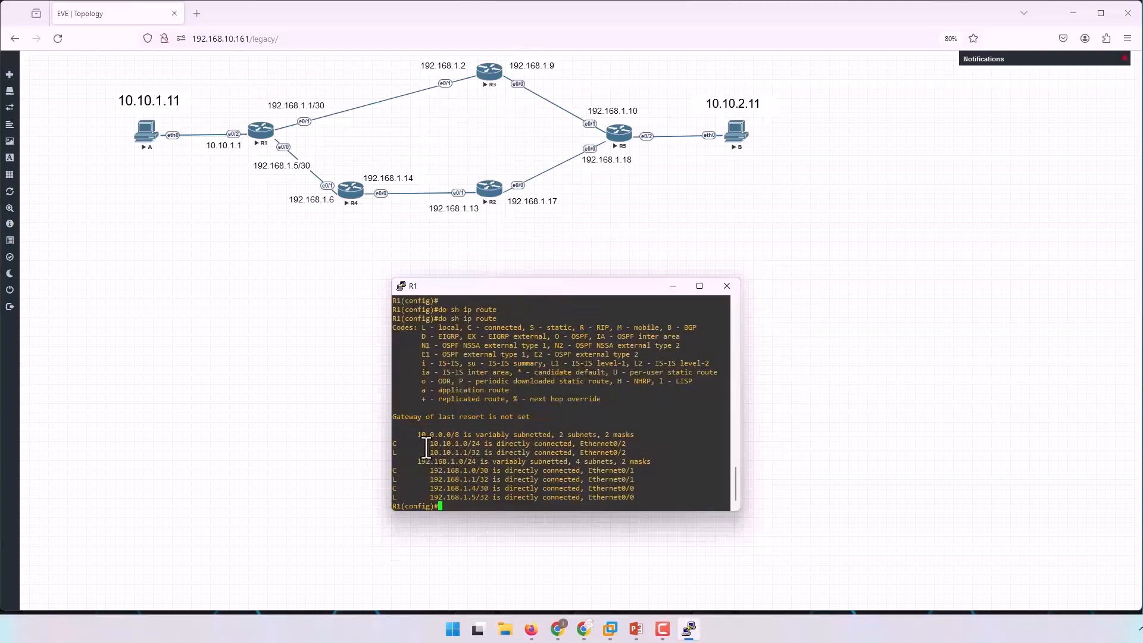
pyautogui.moveTo(395, 443); pyautogui.dragTo(659, 499)
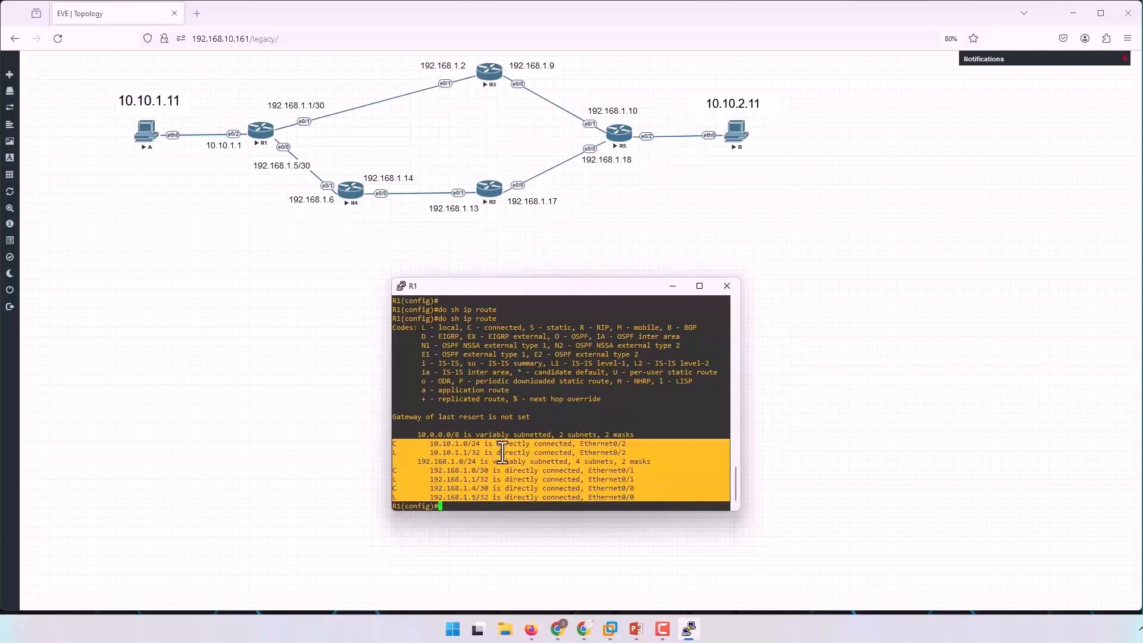
pyautogui.scroll(4, 510, 440)
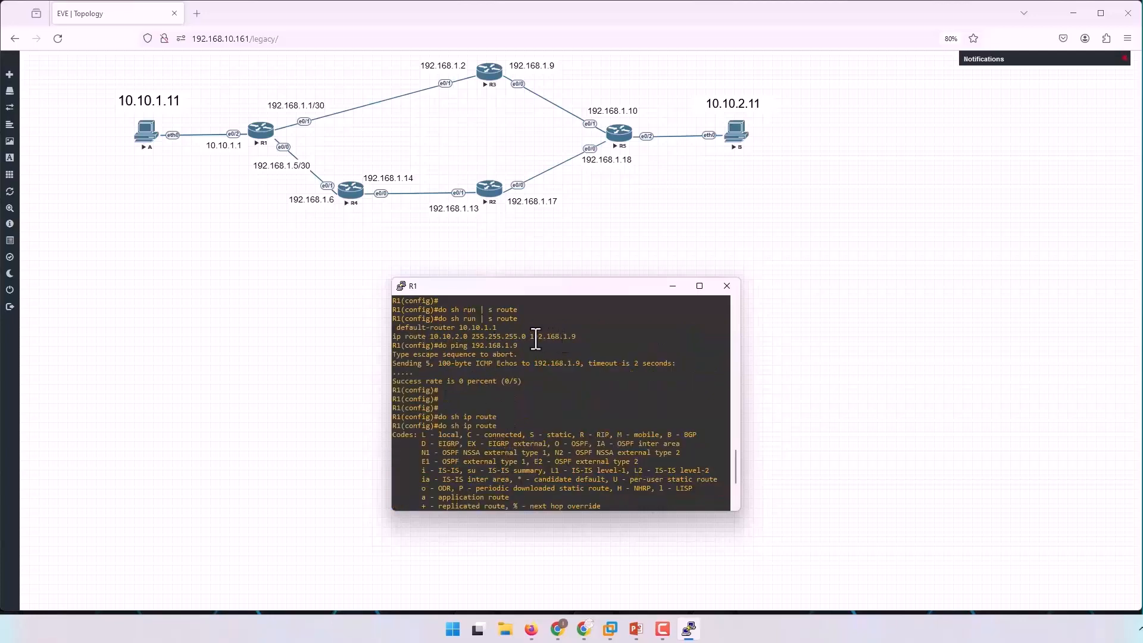
pyautogui.moveTo(529, 338); pyautogui.dragTo(583, 340)
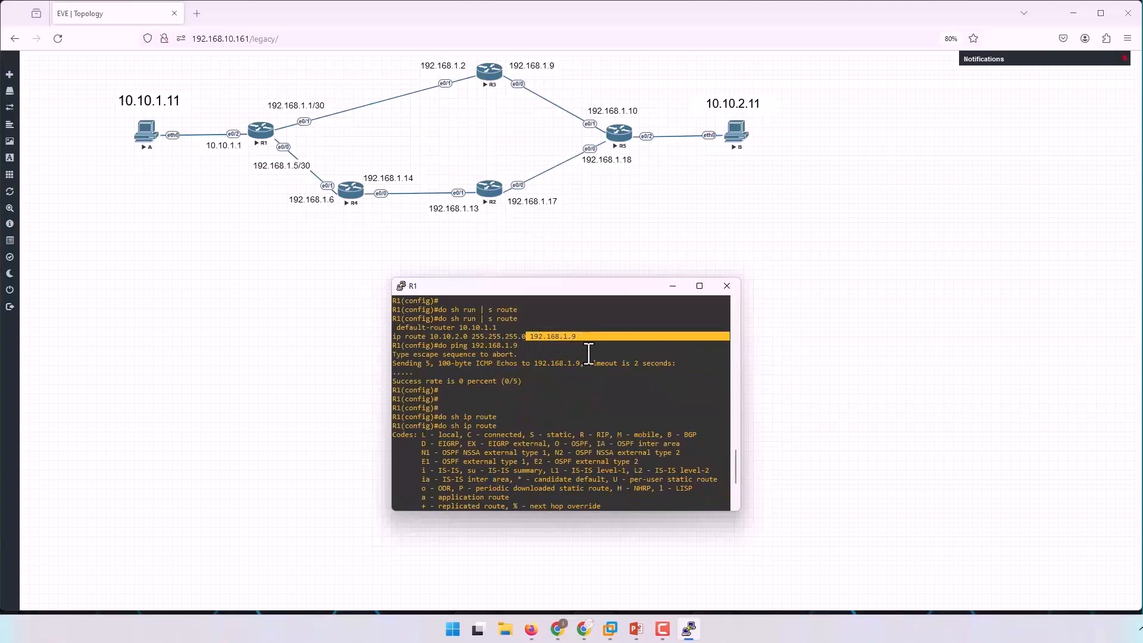
pyautogui.scroll(-4, 586, 353)
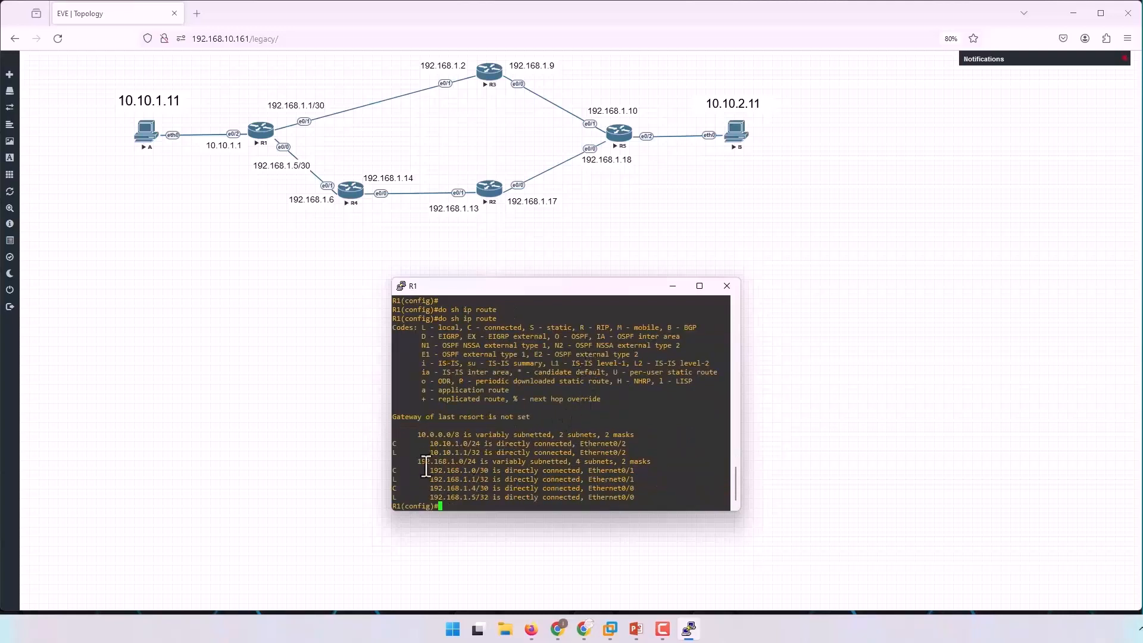
pyautogui.moveTo(421, 434); pyautogui.dragTo(457, 502)
# Remove R1's static route to 10.10.2.0 255.255.255.0 via 192.168.1.9.
pyautogui.write('ip route 10.10.2.0 255.255.255.0 192.168.1.9')
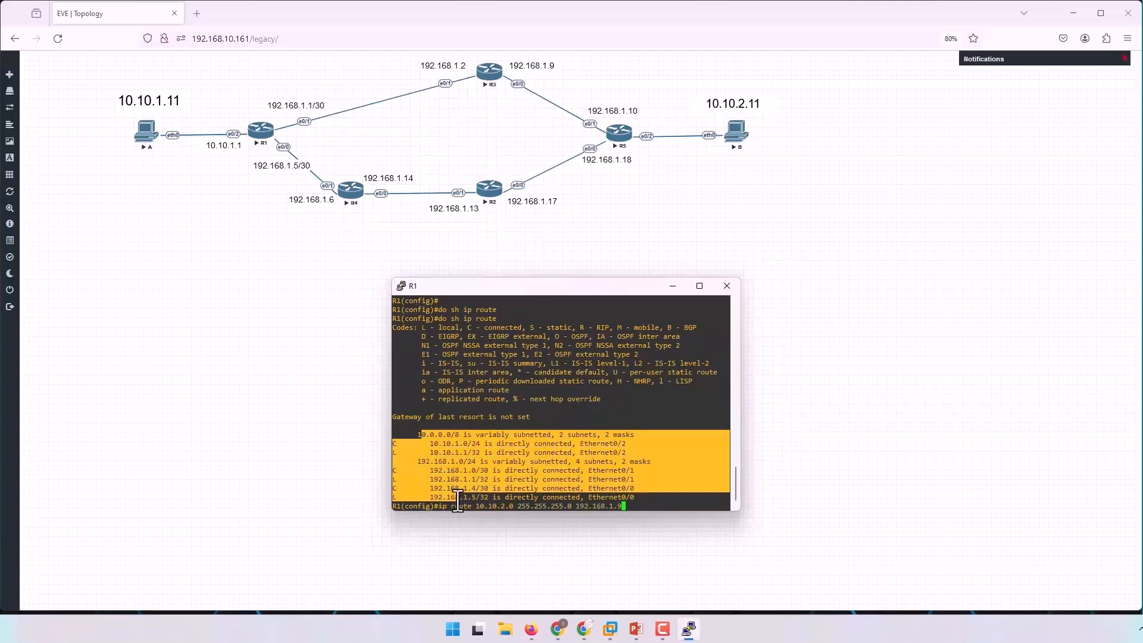
pyautogui.write('no')
pyautogui.press('Return')
# Add a static route on R1 to 10.10.2.0 255.255.255.0 with next hop 192.168.1.2.
pyautogui.press('Up')
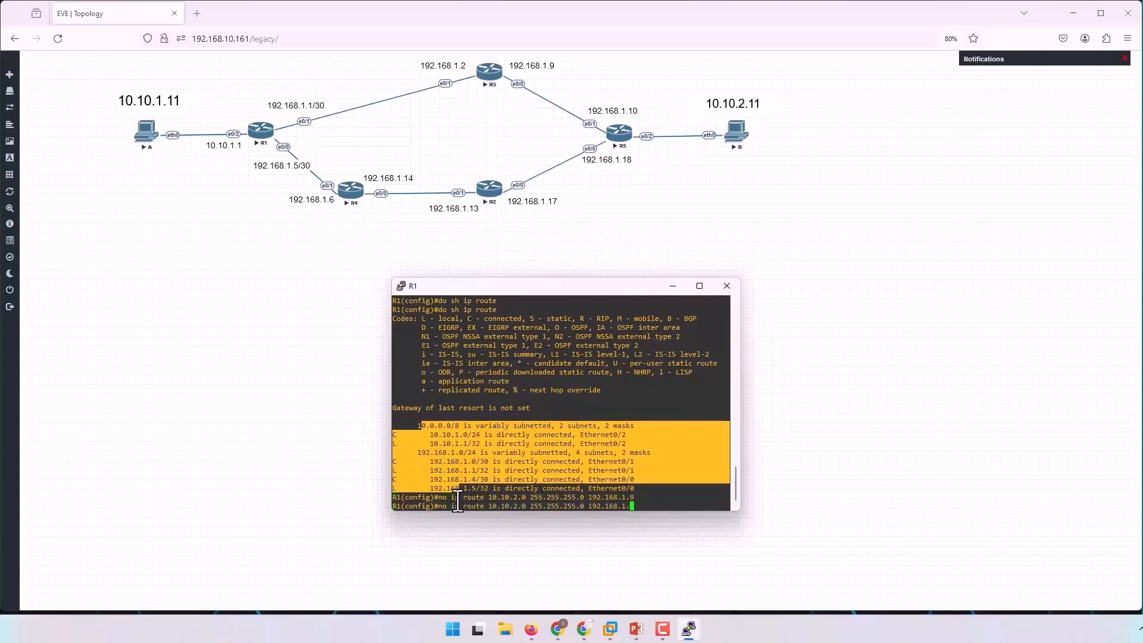
pyautogui.press('Delete')
pyautogui.press('Delete')
pyautogui.press('Return')
pyautogui.press('Return')
pyautogui.press('Return')
pyautogui.press('Up')
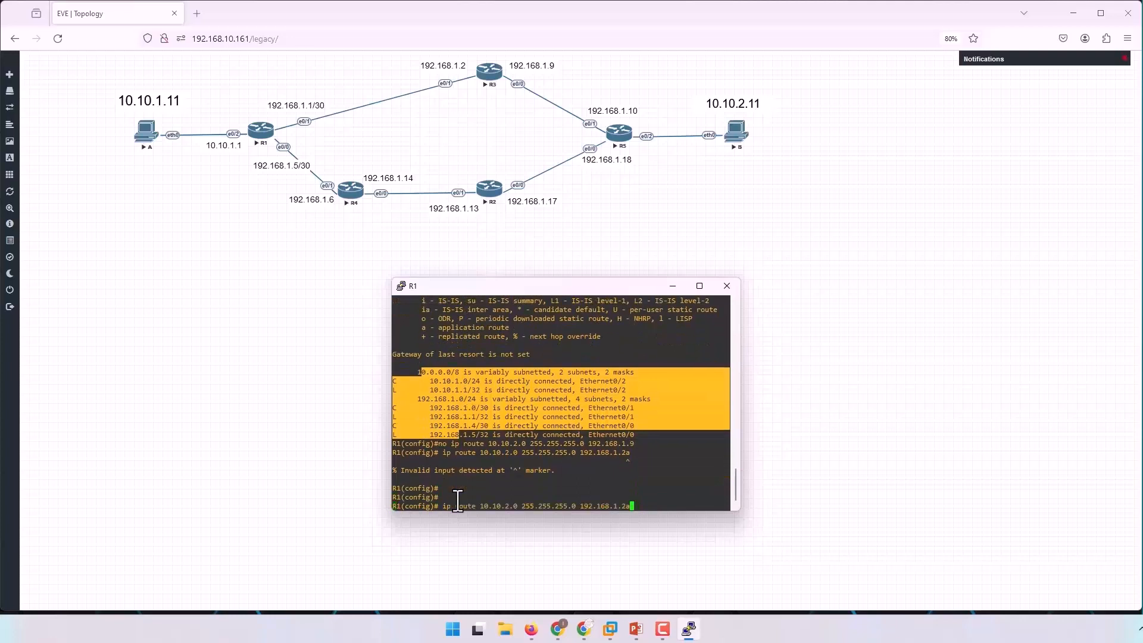
pyautogui.press('Return')
pyautogui.press('Return')
pyautogui.press('Return')
pyautogui.press('Return')
pyautogui.press('Return')
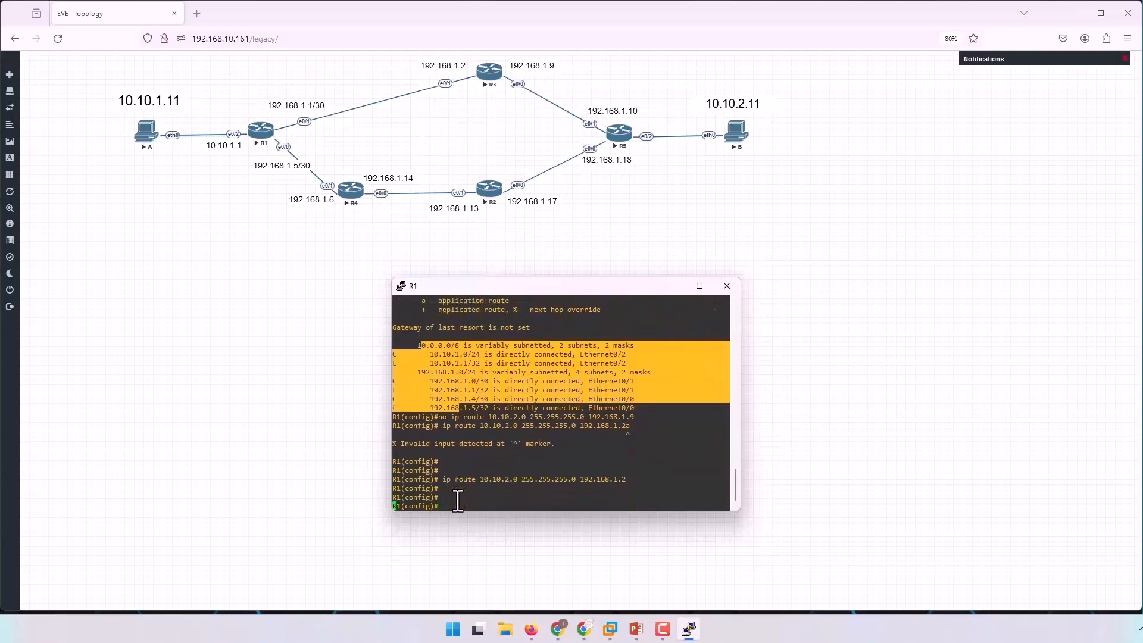
# Show the running-configuration lines matching "route" again and examine the new static route entry.
pyautogui.write('do sh run | s route')
pyautogui.press('Return')
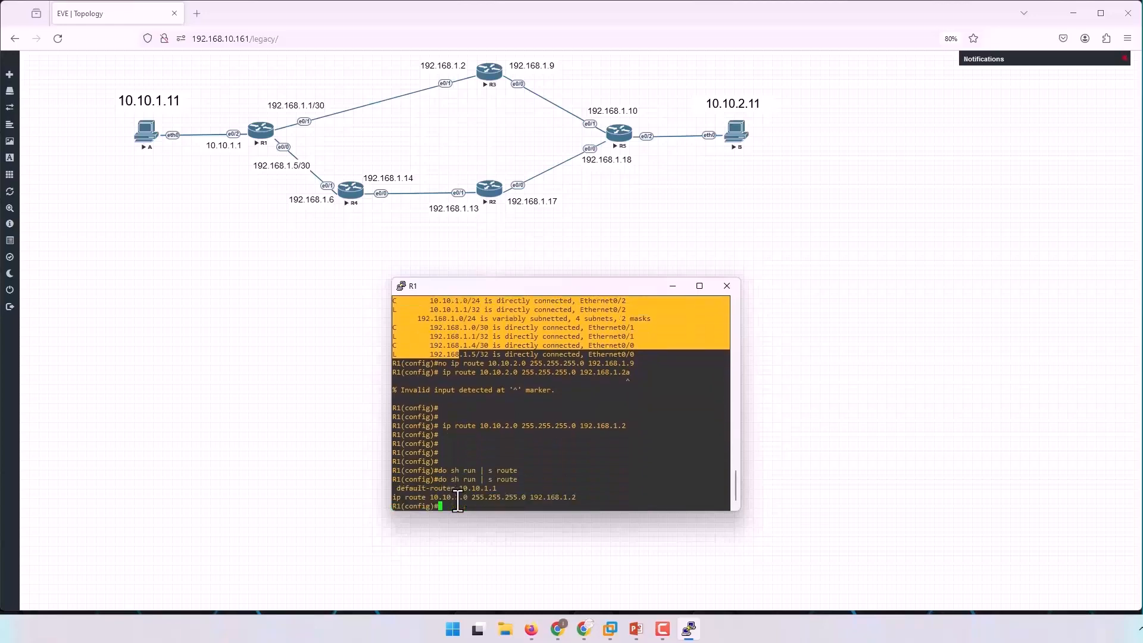
pyautogui.moveTo(394, 501); pyautogui.dragTo(577, 498)
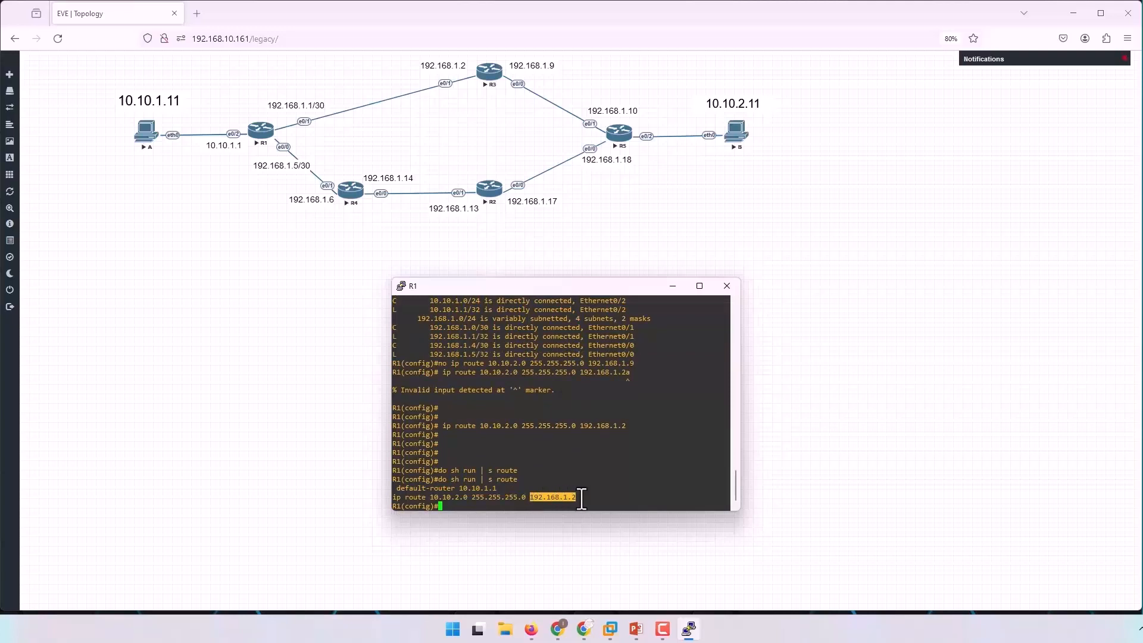
# Display R1's IP routing table and examine the static entry for 10.10.2.0/24.
pyautogui.press('Return')
pyautogui.press('Return')
pyautogui.press('Return')
pyautogui.write('di')
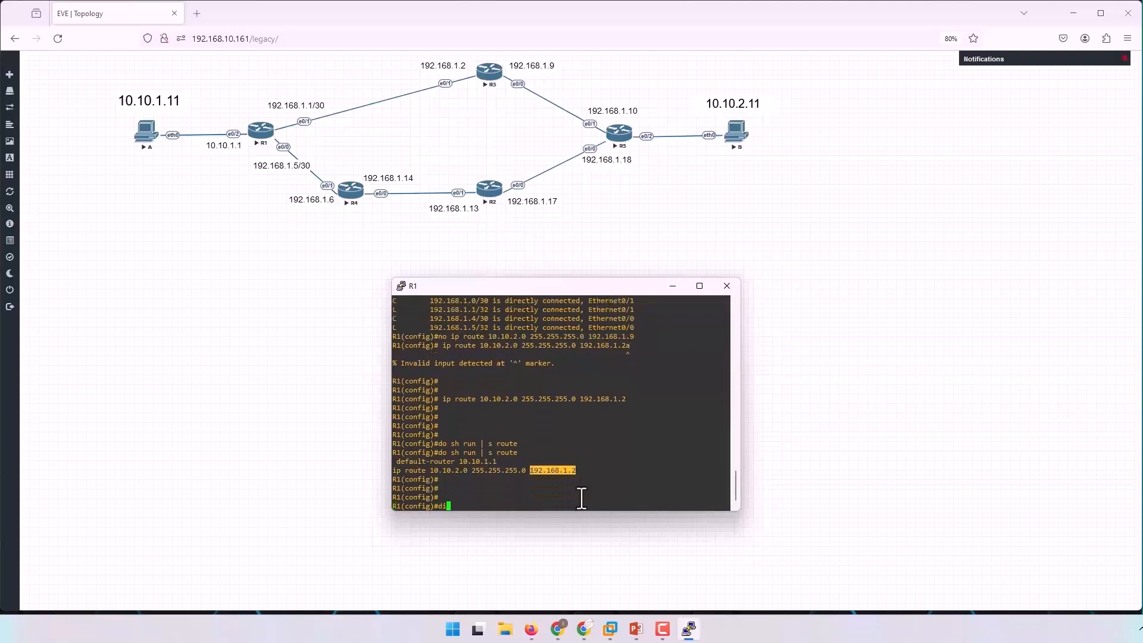
pyautogui.write(' sh ip route')
pyautogui.press('Return')
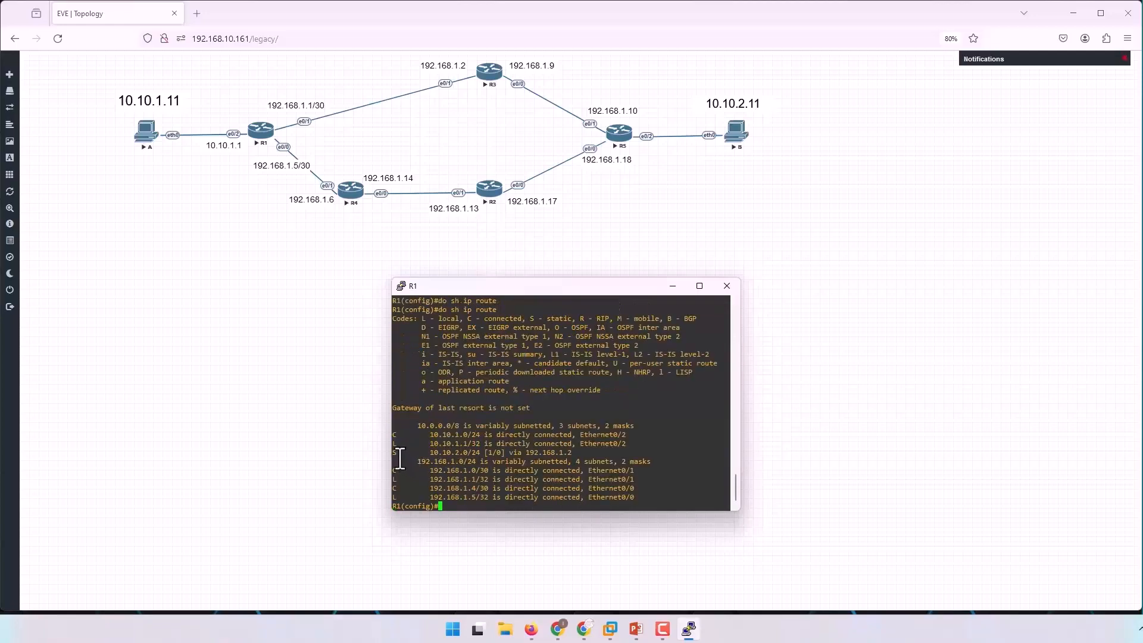
pyautogui.moveTo(394, 453); pyautogui.dragTo(613, 454)
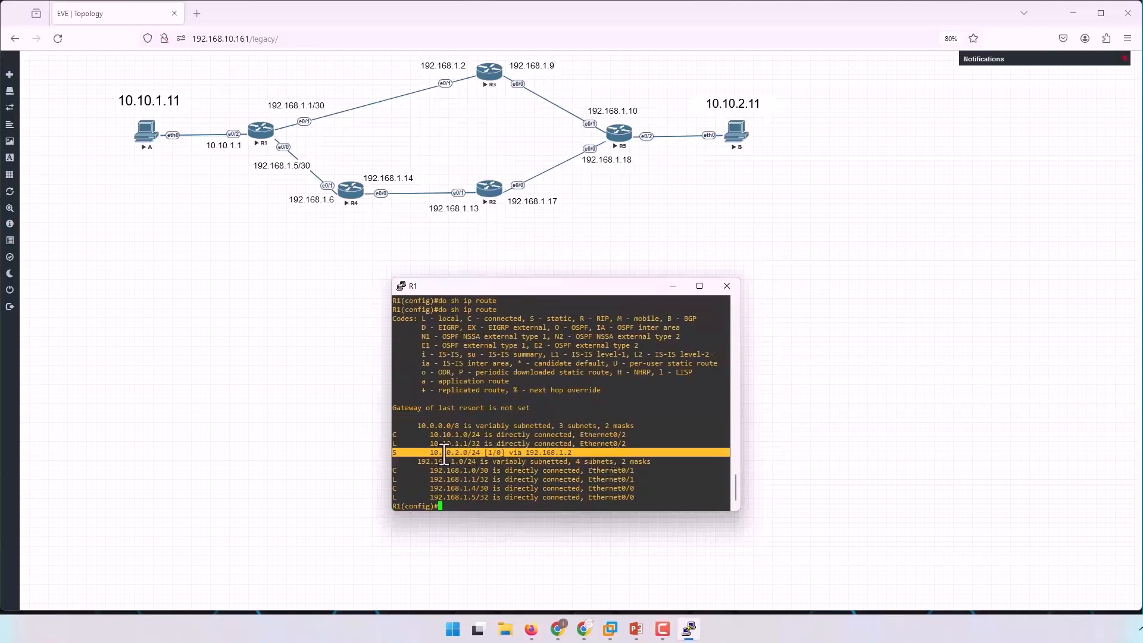
# Compare the static 10.10.2.0/24 entry and its next hop in R1's current routing table with the entries in the earlier table output.
pyautogui.click(396, 457)
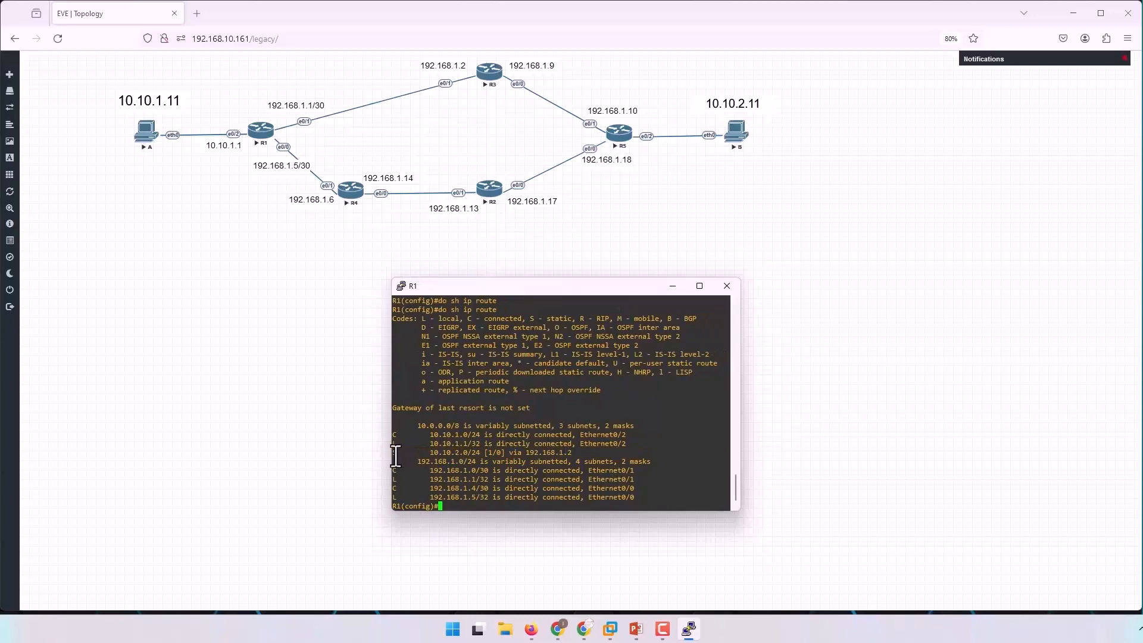
pyautogui.moveTo(427, 453); pyautogui.dragTo(602, 456)
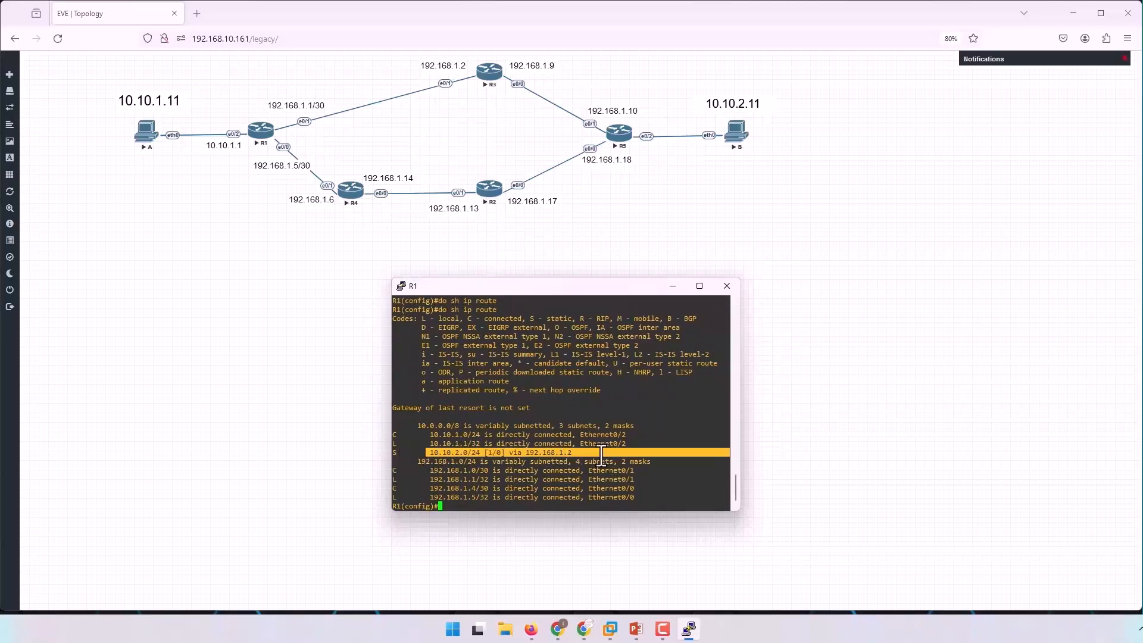
pyautogui.doubleClick(563, 453)
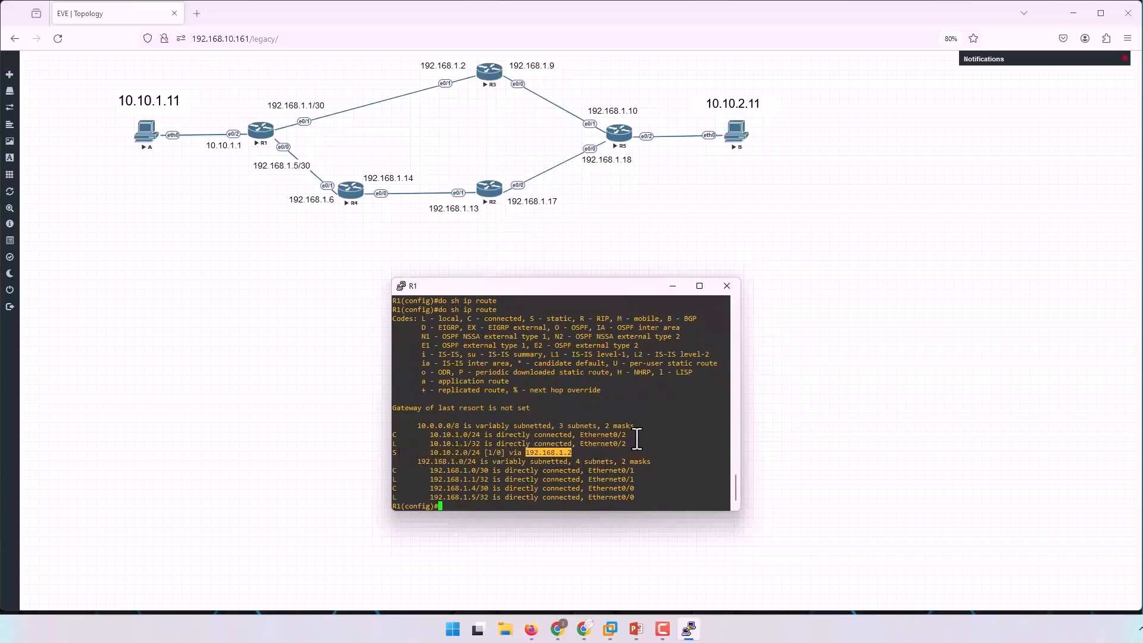
pyautogui.scroll(8, 592, 418)
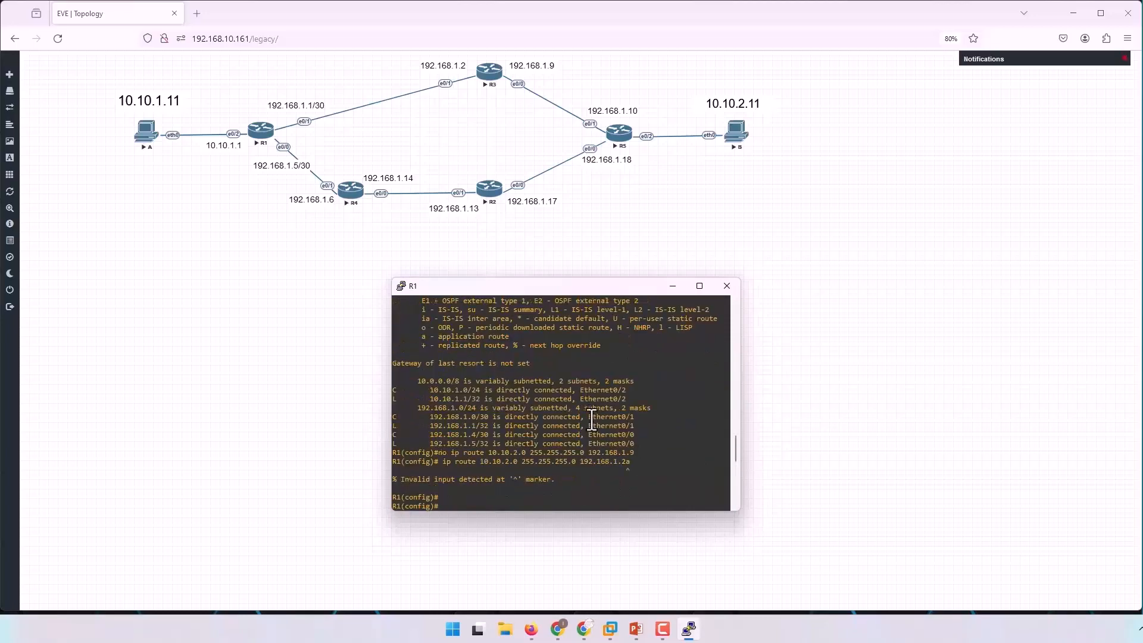
pyautogui.moveTo(395, 388); pyautogui.dragTo(639, 447)
pyautogui.scroll(-3, 616, 424)
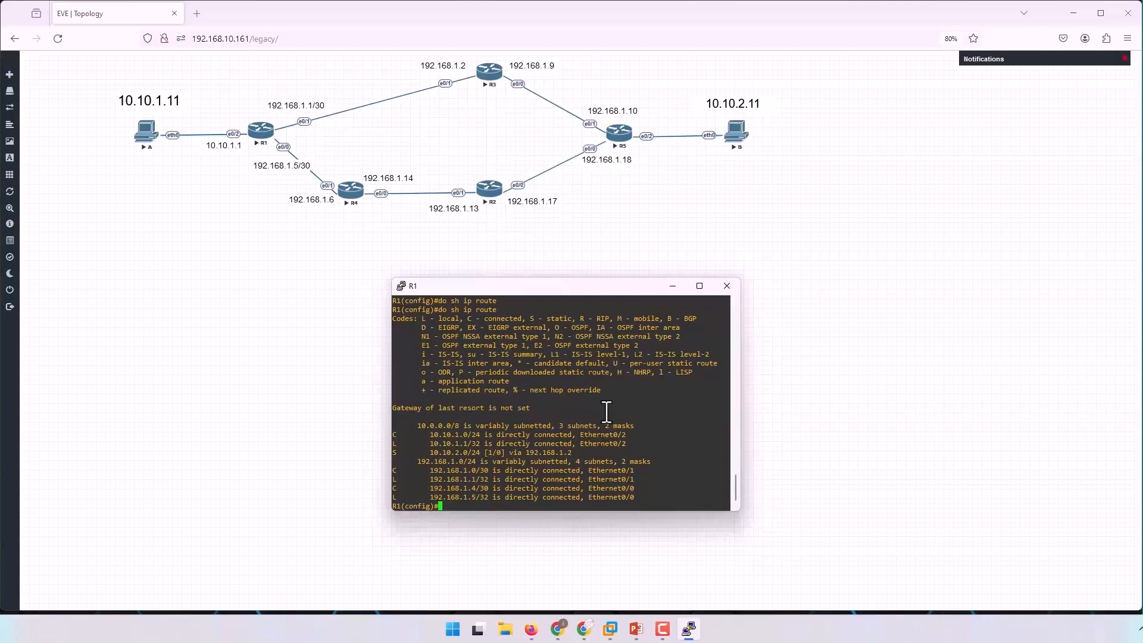
pyautogui.press('Return')
pyautogui.press('Return')
pyautogui.press('Return')
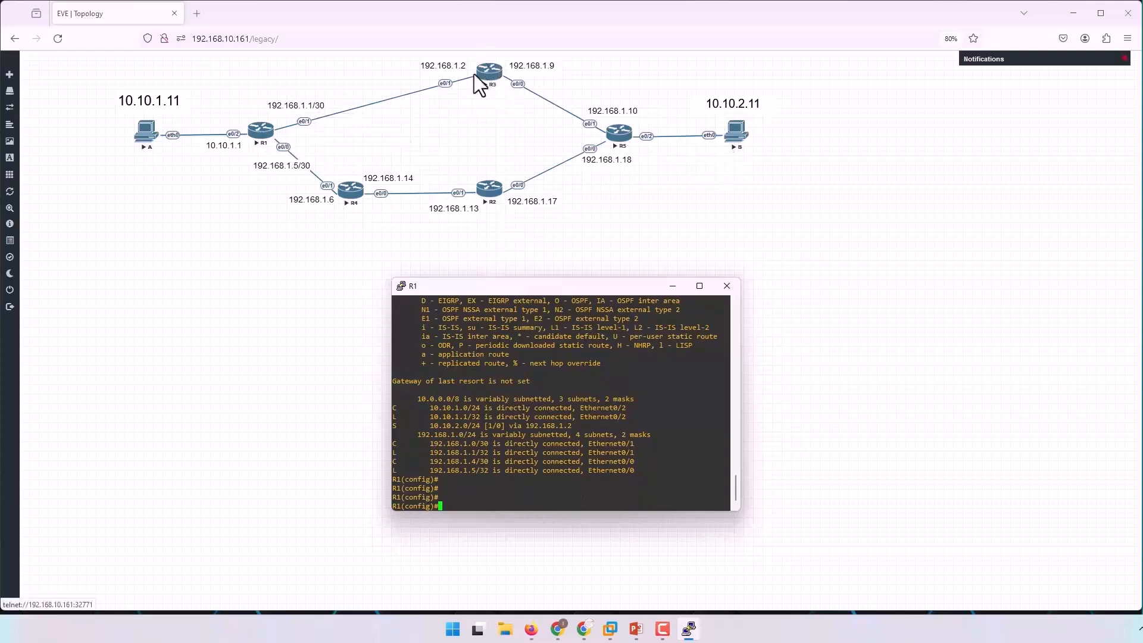
# Open R3's console from the topology, place it below the diagram, and enter global configuration mode.
pyautogui.click(672, 232)
pyautogui.click(488, 73)
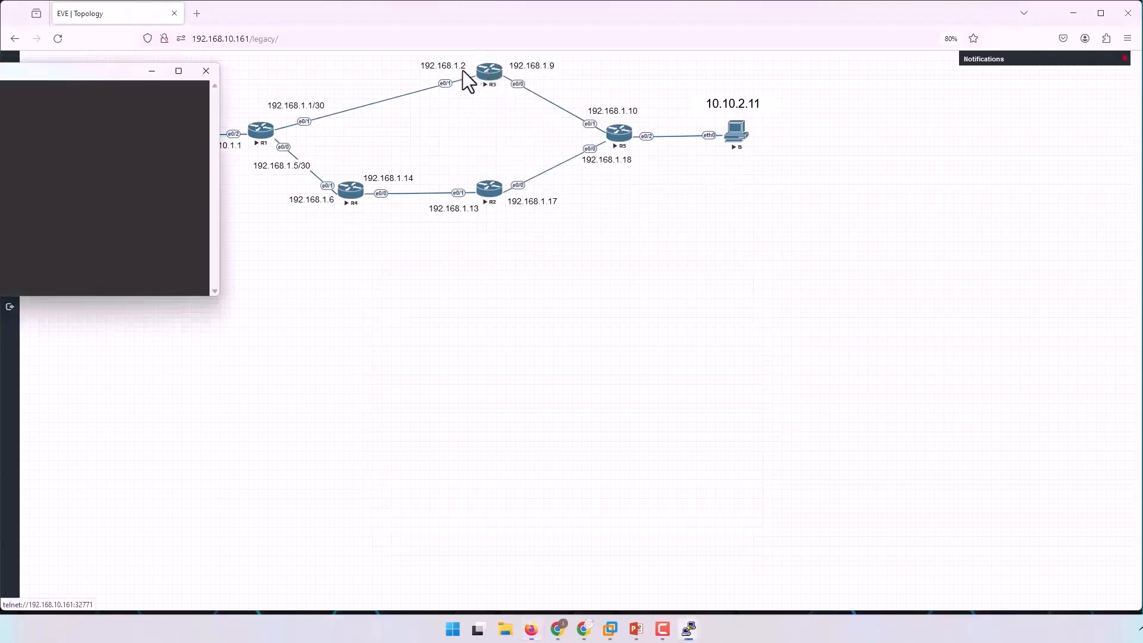
pyautogui.moveTo(90, 70); pyautogui.dragTo(659, 293)
pyautogui.press('Return')
pyautogui.press('Return')
pyautogui.press('Return')
pyautogui.press('Return')
pyautogui.press('Return')
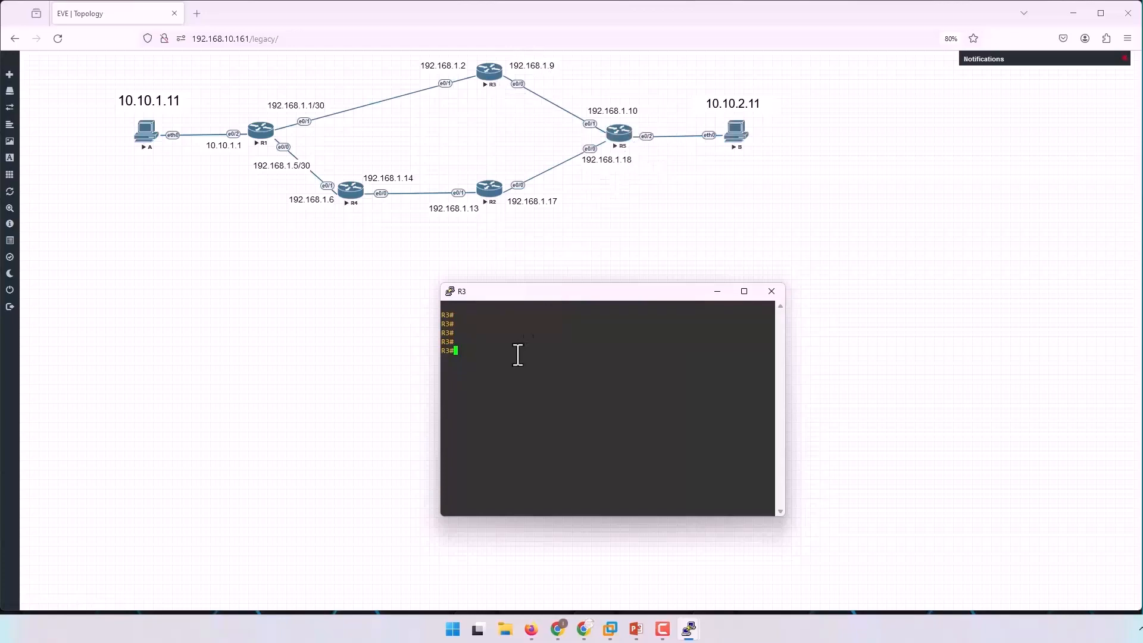
pyautogui.write('conf')
pyautogui.press('Return')
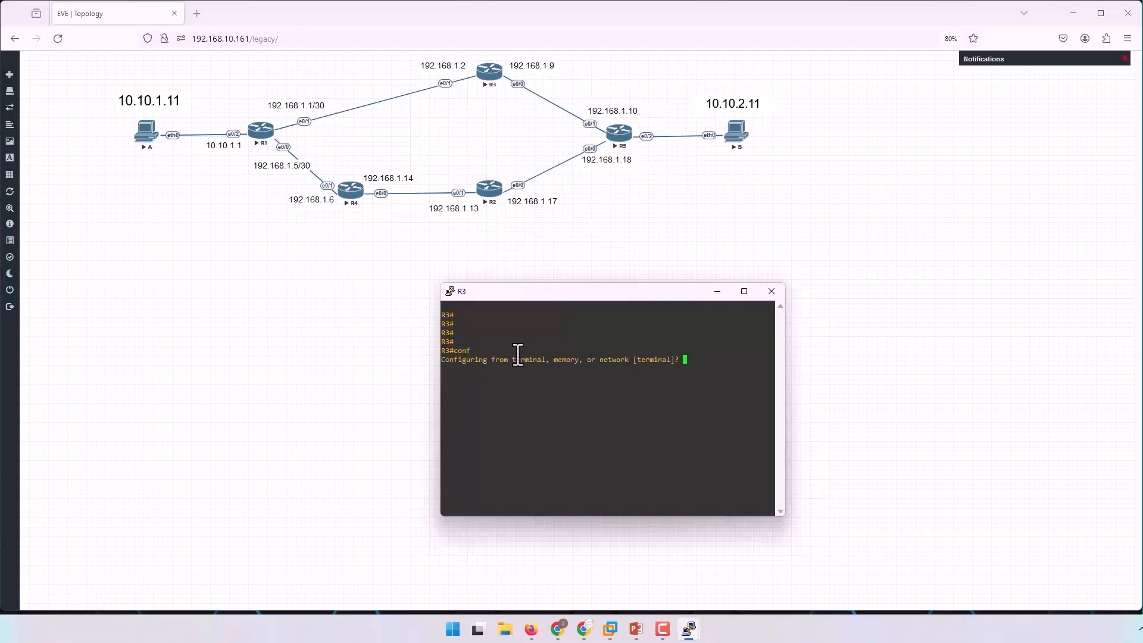
pyautogui.press('Return')
pyautogui.press('Return')
pyautogui.press('Return')
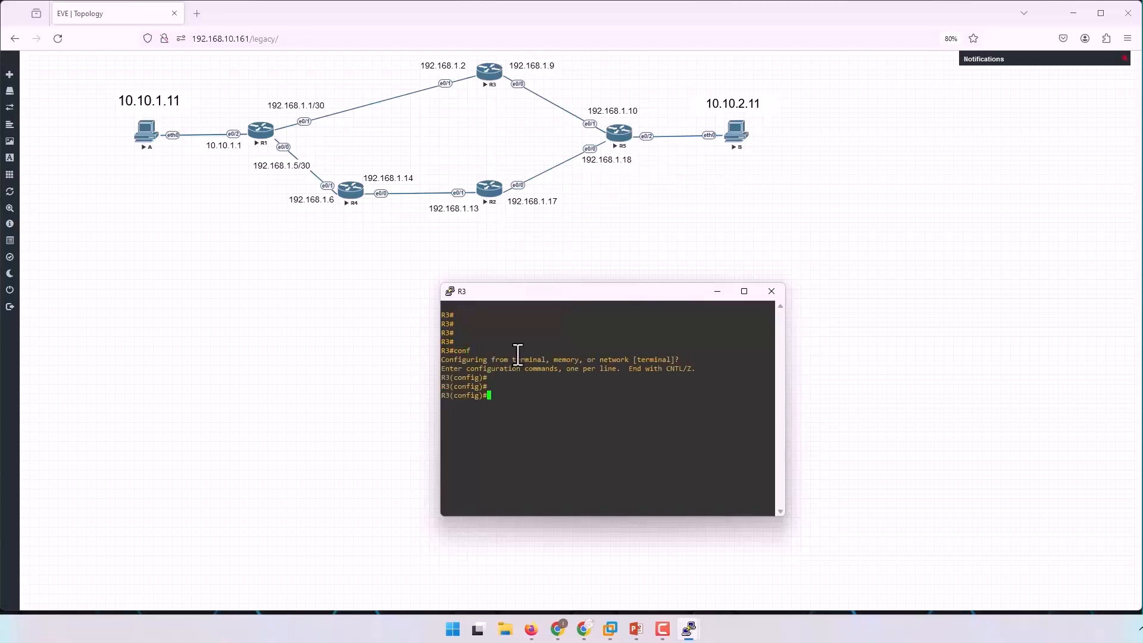
# Add a static route on R3 to 10.10.2.0 255.255.255.0 with next hop 192.168.1.10.
pyautogui.write('ip route')
pyautogui.press('Tab')
pyautogui.write('10.10.')
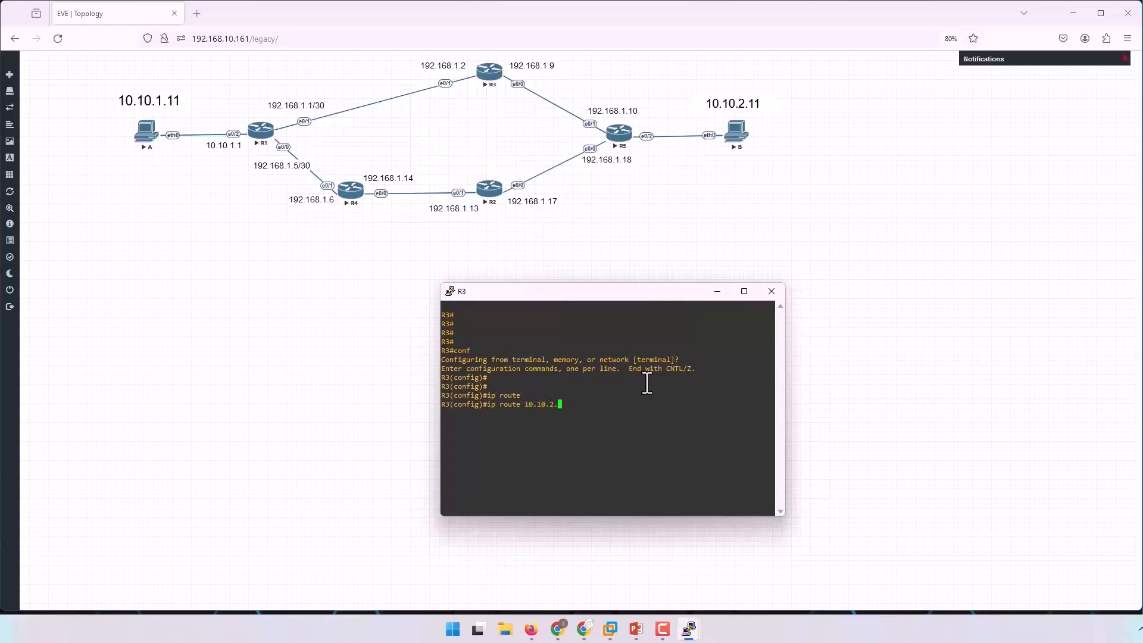
pyautogui.write('2.0 255.255.255.')
pyautogui.write('8.1.10')
pyautogui.press('Return')
# Display R3's IP routing table and examine the static entry for 10.10.2.0 and its next hop.
pyautogui.press('Return')
pyautogui.press('Return')
pyautogui.press('Return')
pyautogui.press('Return')
pyautogui.write('do sh ip rou')
pyautogui.press('Tab')
pyautogui.press('Return')
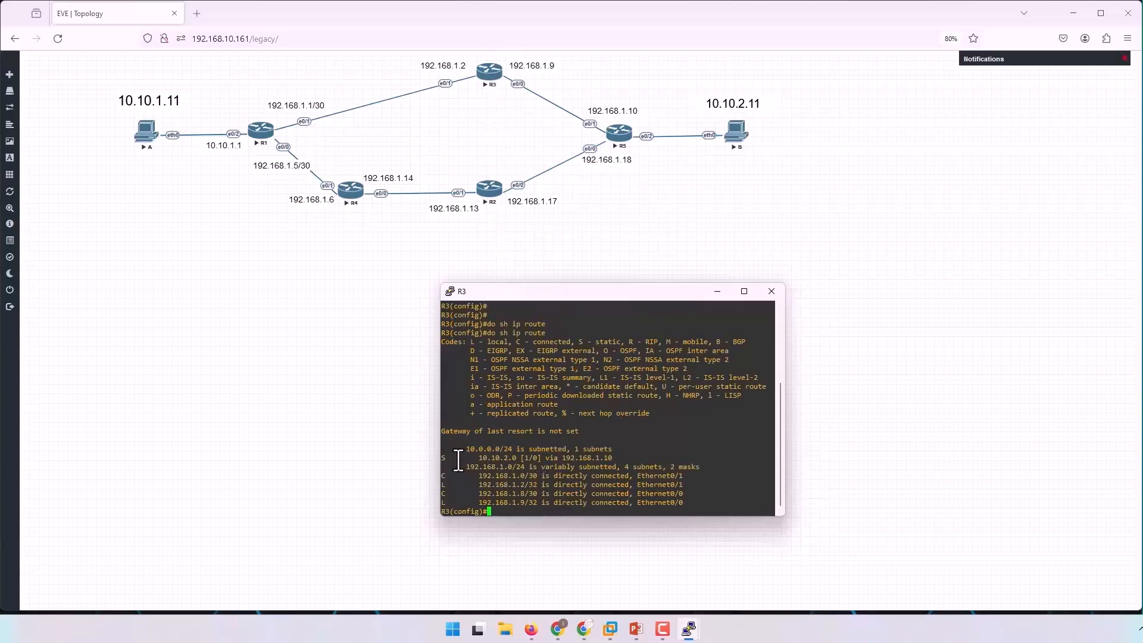
pyautogui.moveTo(441, 458); pyautogui.dragTo(580, 461)
pyautogui.click(621, 459)
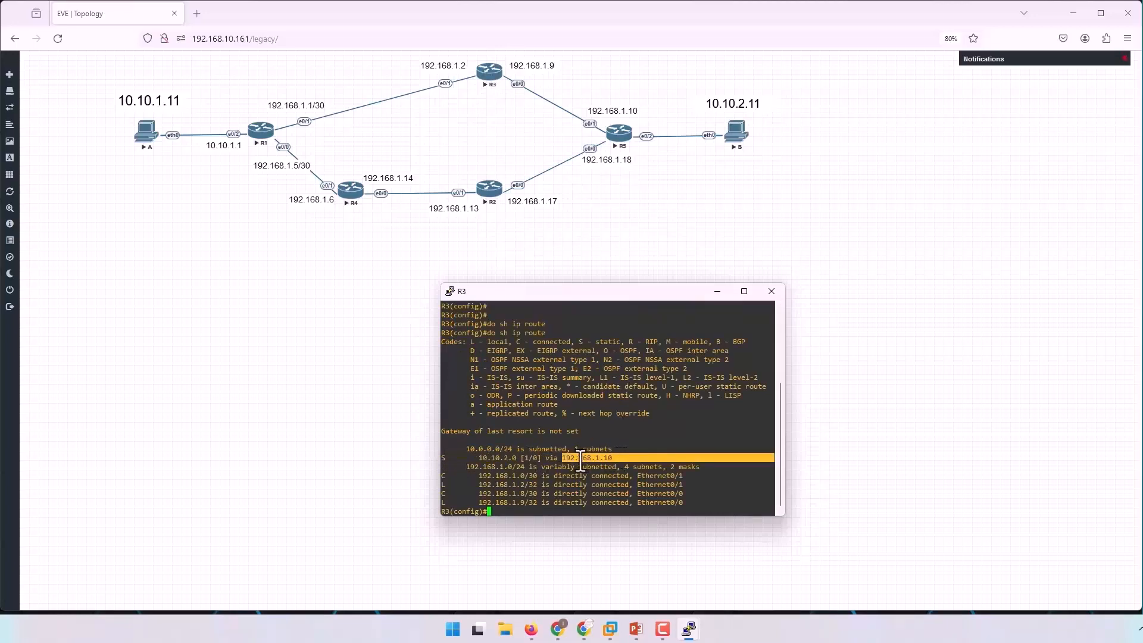
pyautogui.moveTo(477, 458); pyautogui.dragTo(516, 460)
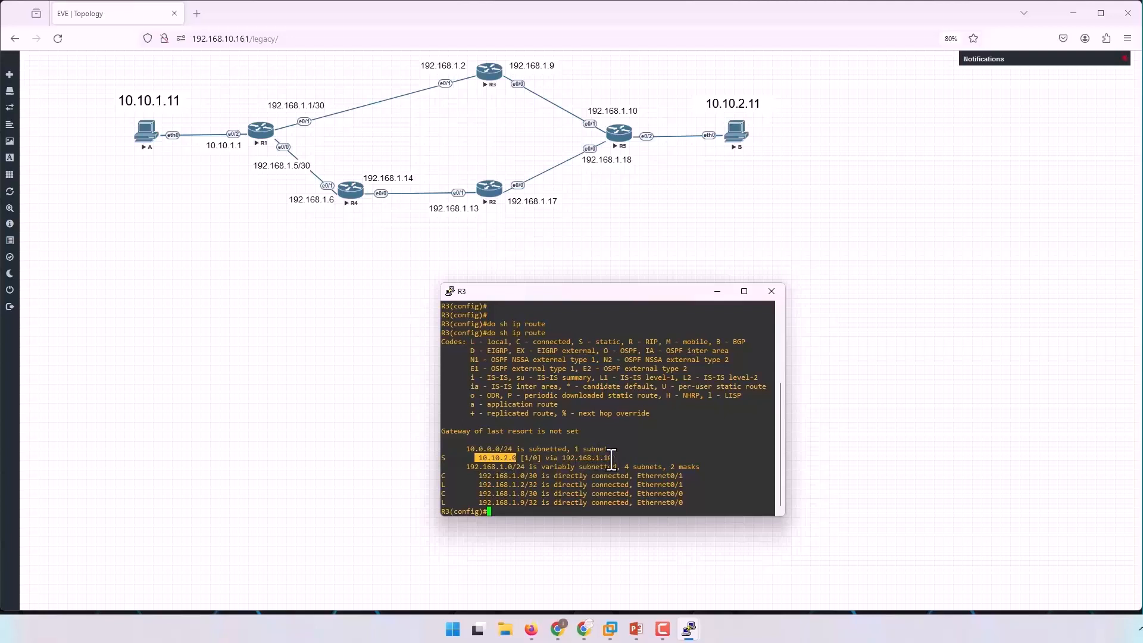
pyautogui.press('Return')
pyautogui.press('Return')
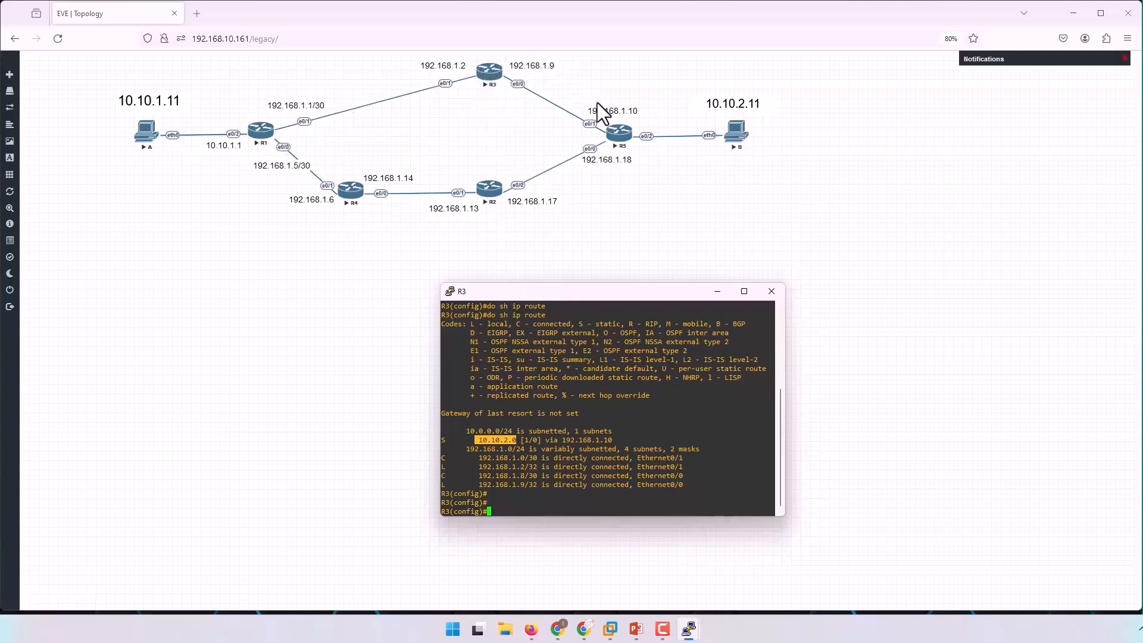
# Open R5's console from the topology and place it below the diagram, ready at its prompt.
pyautogui.click(622, 147)
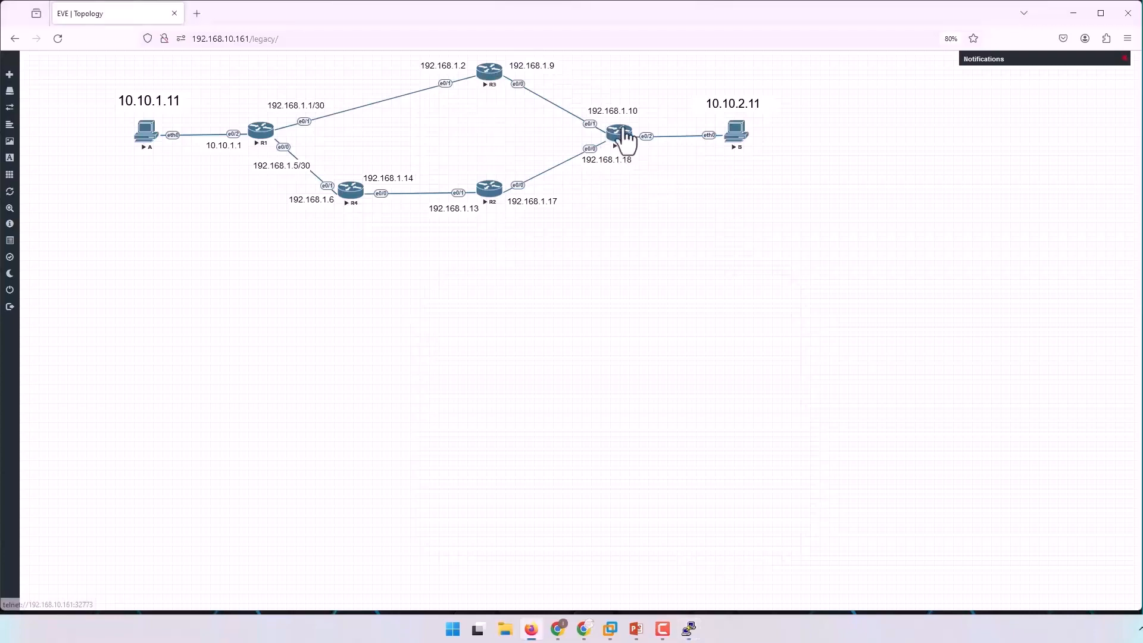
pyautogui.moveTo(124, 91); pyautogui.dragTo(730, 261)
pyautogui.press('Return')
pyautogui.press('Return')
pyautogui.press('Return')
pyautogui.press('Return')
pyautogui.press('Return')
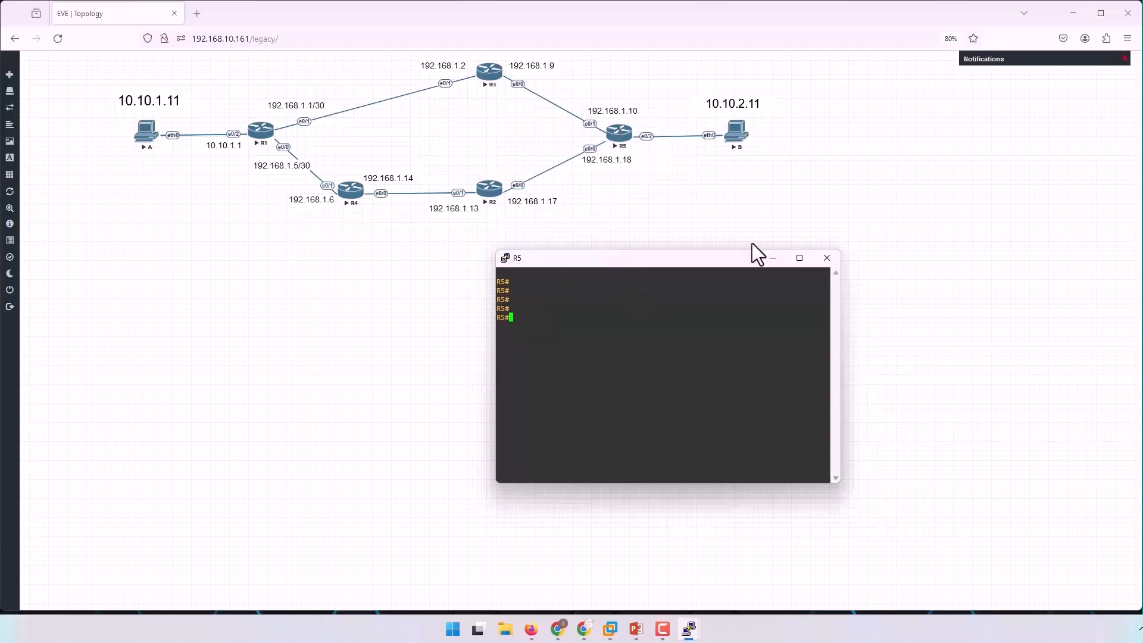
# Display R5's IP routing table and examine the entry for the 10.10.2.0/24 network.
pyautogui.press('Return')
pyautogui.press('Return')
pyautogui.press('Return')
pyautogui.press('Return')
pyautogui.write('sh ip route')
pyautogui.press('Return')
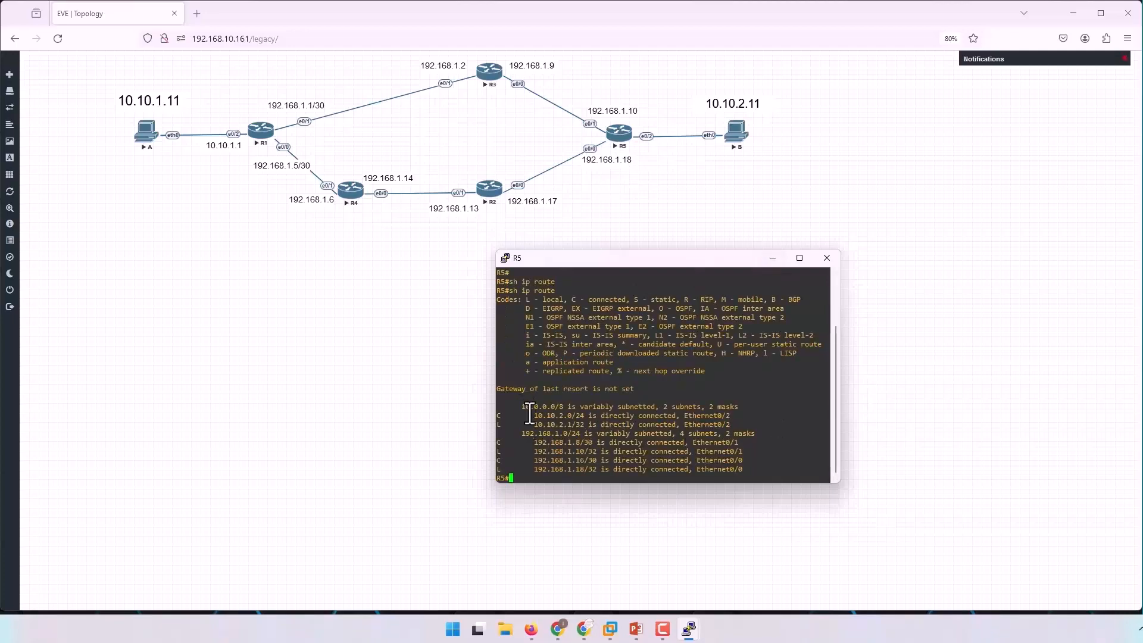
pyautogui.moveTo(525, 416); pyautogui.dragTo(728, 419)
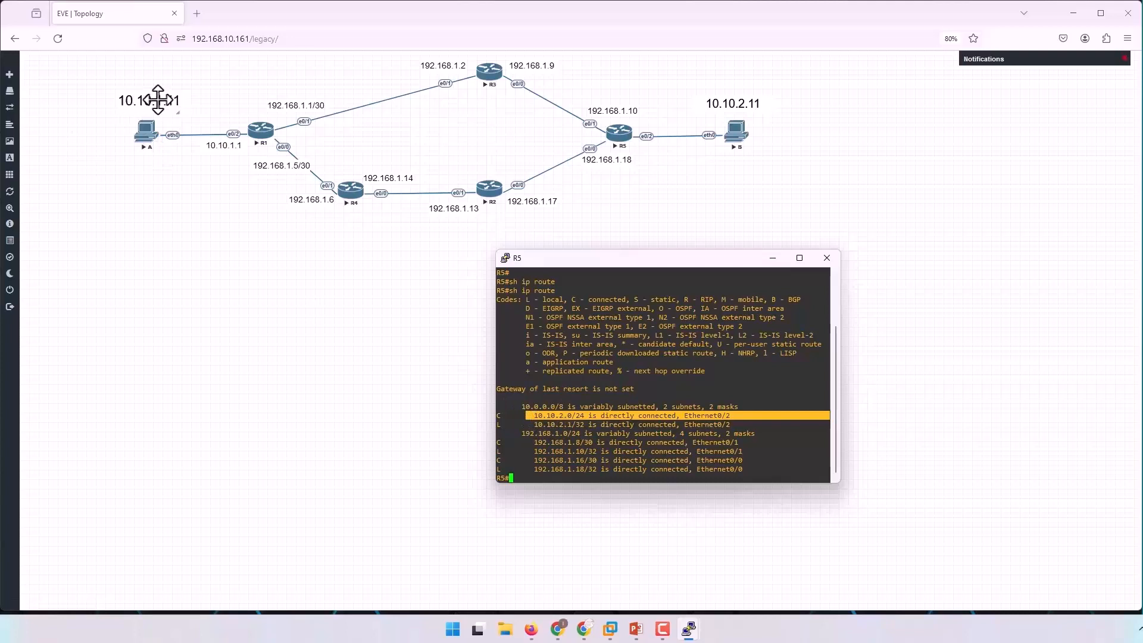
pyautogui.click(641, 407)
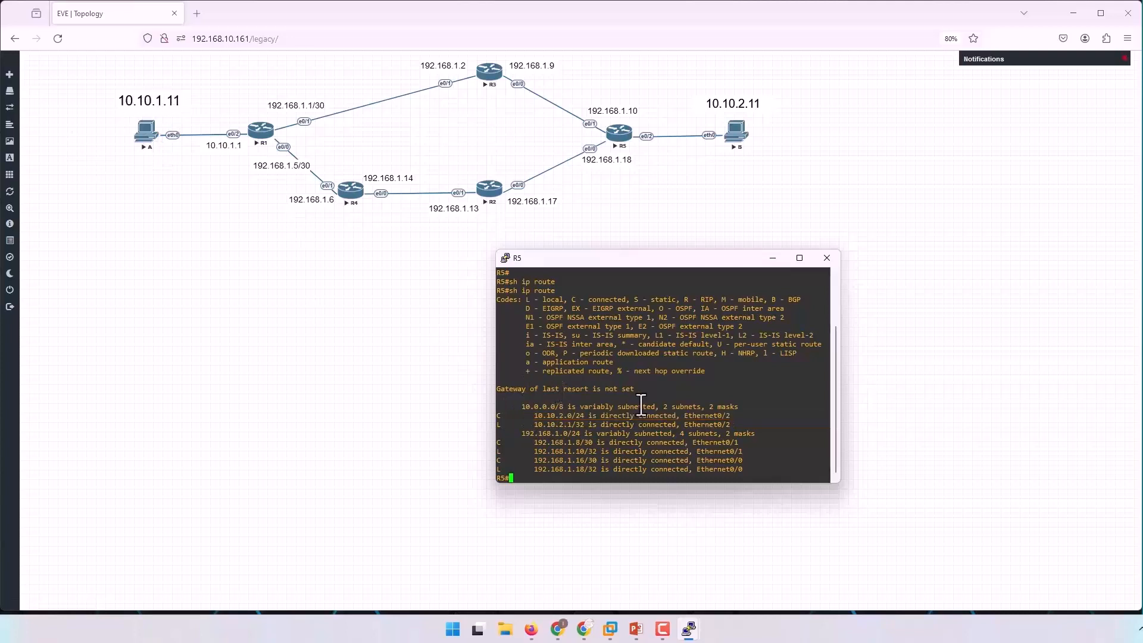
pyautogui.press('Return')
pyautogui.press('Return')
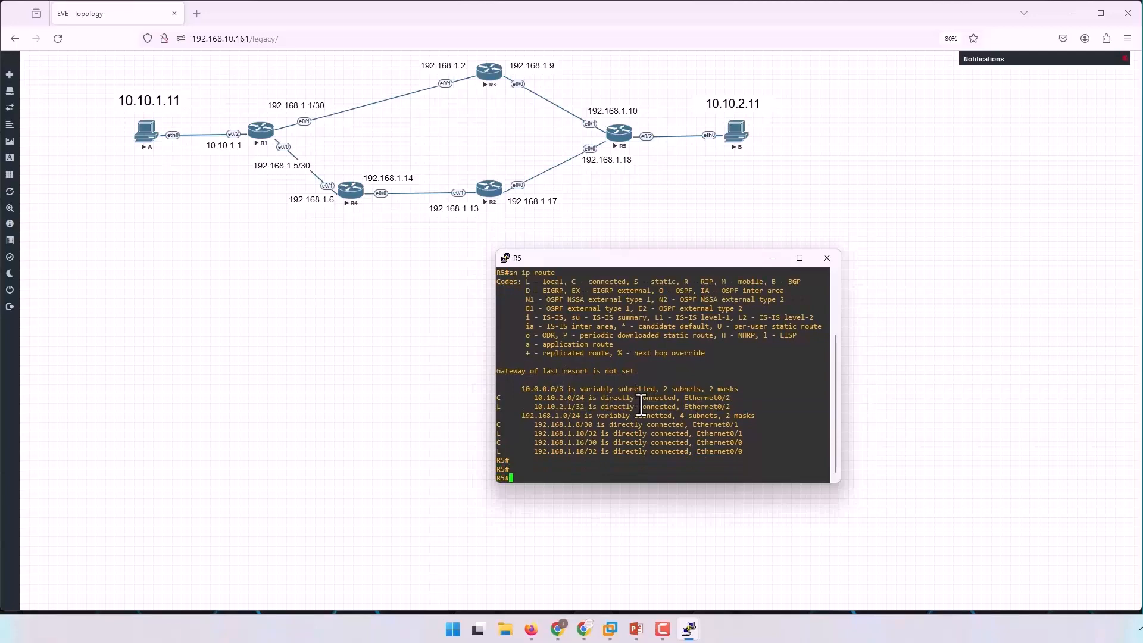
# Enter global configuration mode on R5 and add a static route to 10.10.1.0 255.255.255.0 with next hop 192.168.1.9.
pyautogui.write('conf t')
pyautogui.press('Return')
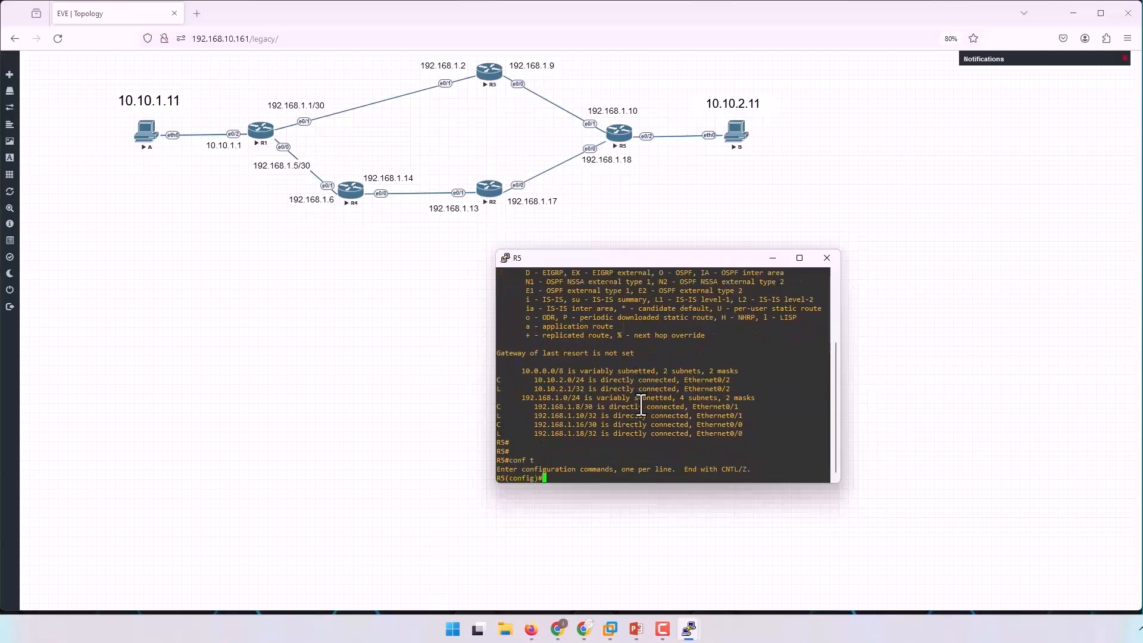
pyautogui.write('ip route')
pyautogui.press('Tab')
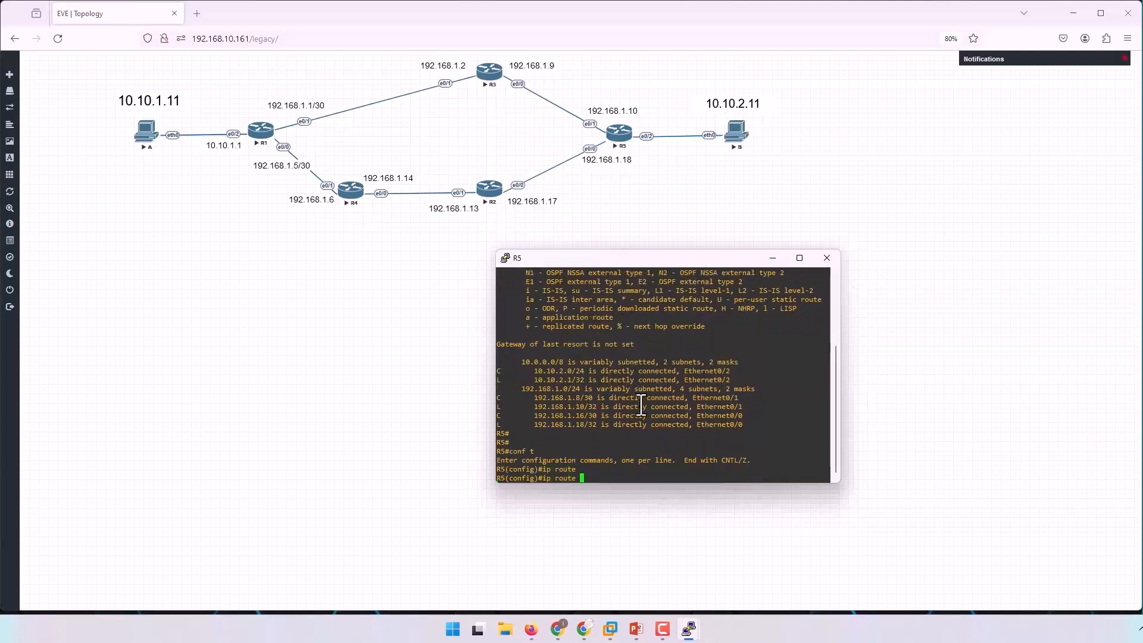
pyautogui.write('10.10.1.0 255.255.255.0 192.168.1.9')
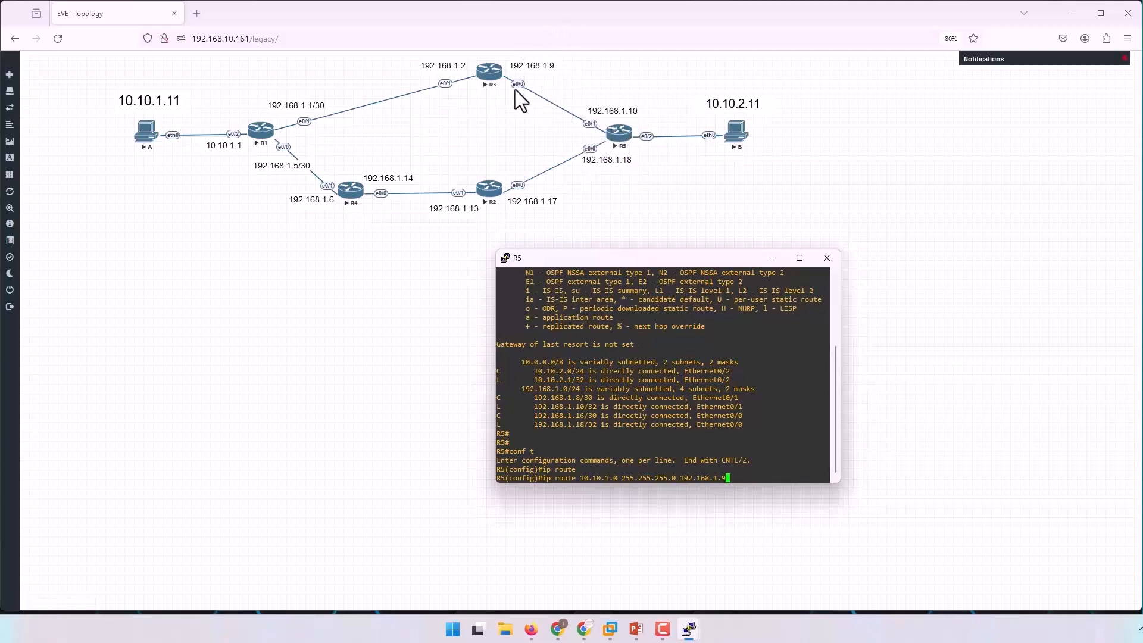
pyautogui.press('Return')
# Display R5's IP routing table and examine the static entry for 10.10.1.0/24.
pyautogui.press('Return')
pyautogui.press('Return')
pyautogui.press('Return')
pyautogui.press('Return')
pyautogui.write('do sh ipo route')
pyautogui.press('Return')
pyautogui.press('Up')
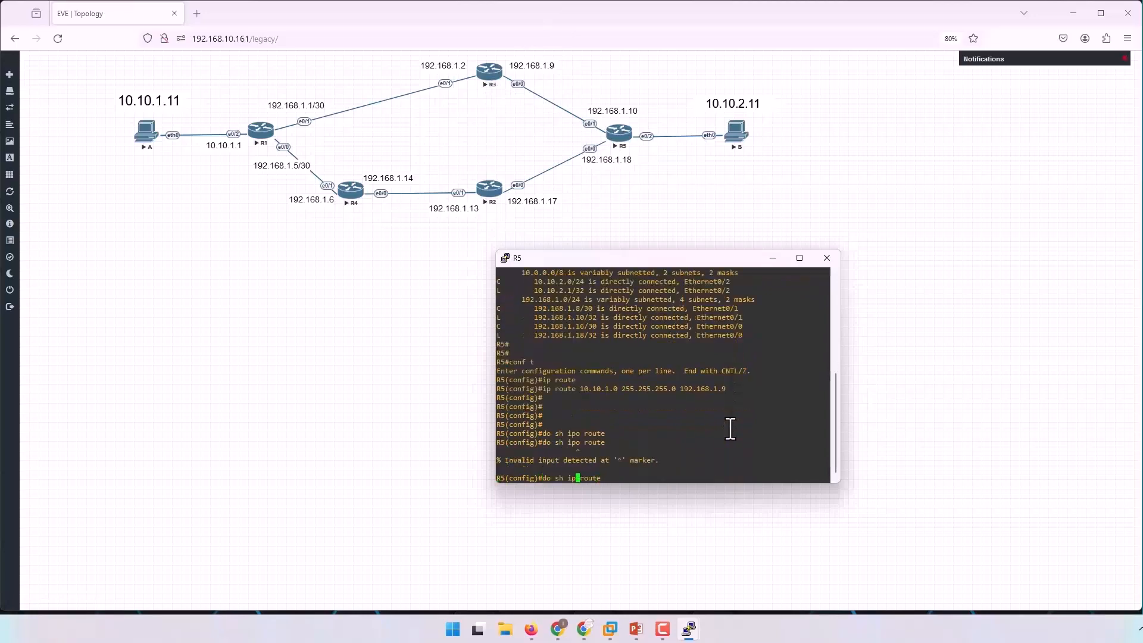
pyautogui.press('BackSpace')
pyautogui.press('Return')
pyautogui.moveTo(499, 407); pyautogui.dragTo(679, 407)
pyautogui.click(545, 409)
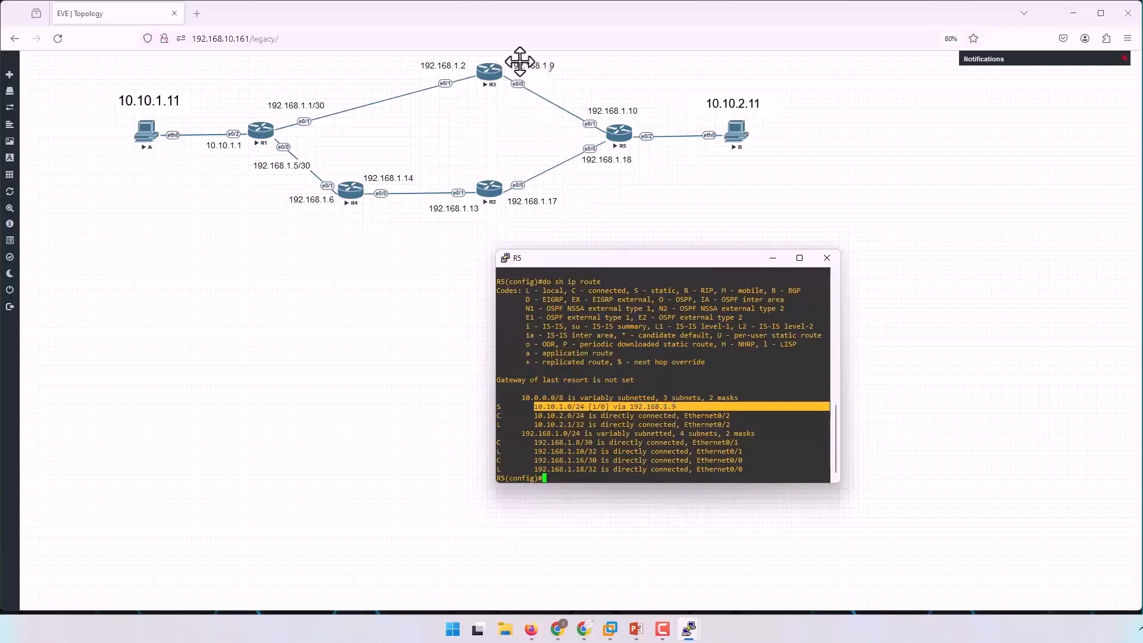
pyautogui.click(664, 363)
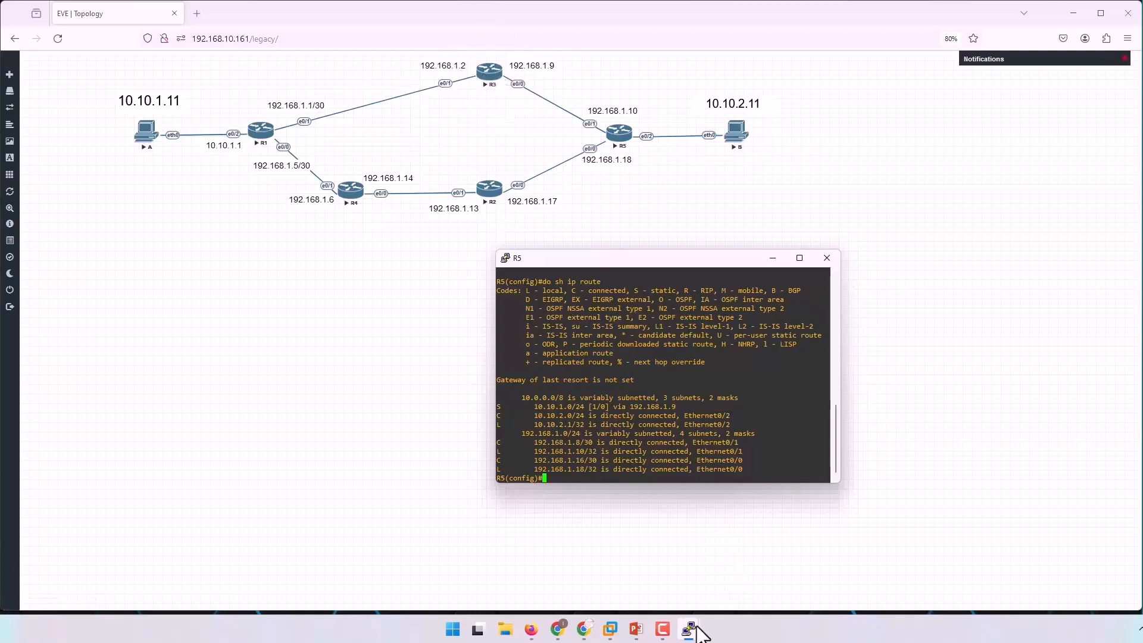
# Switch back to R3's console and check which networks its routing table covers, including the static 10.10.2.0 entry.
pyautogui.moveTo(690, 629)
pyautogui.click(688, 578)
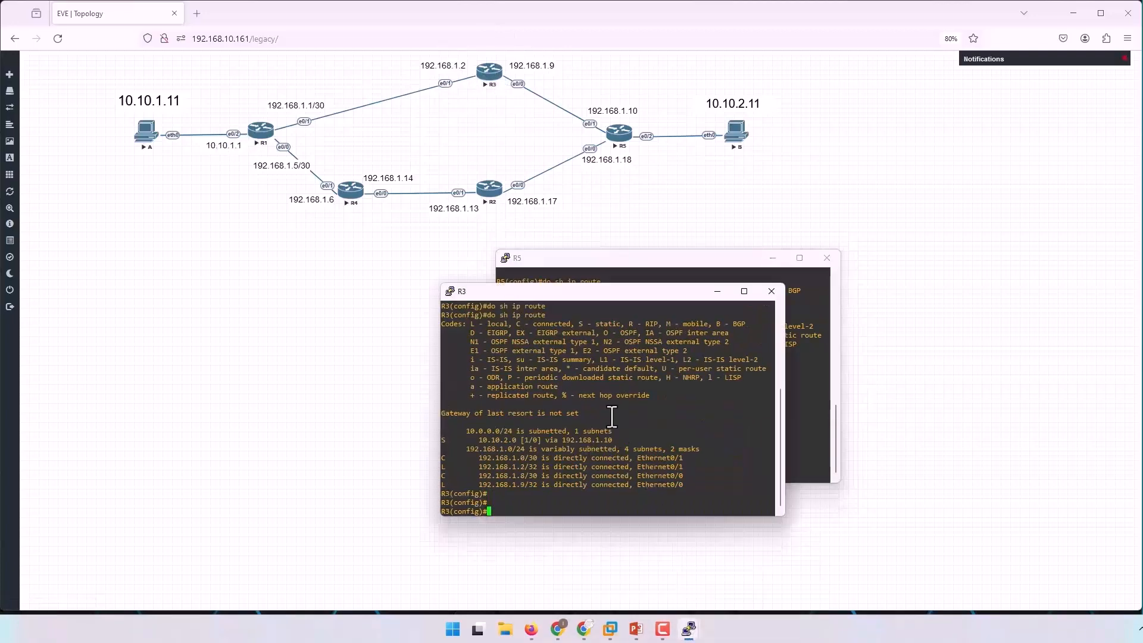
pyautogui.press('Return')
pyautogui.press('Return')
pyautogui.press('Return')
pyautogui.press('Return')
pyautogui.press('Return')
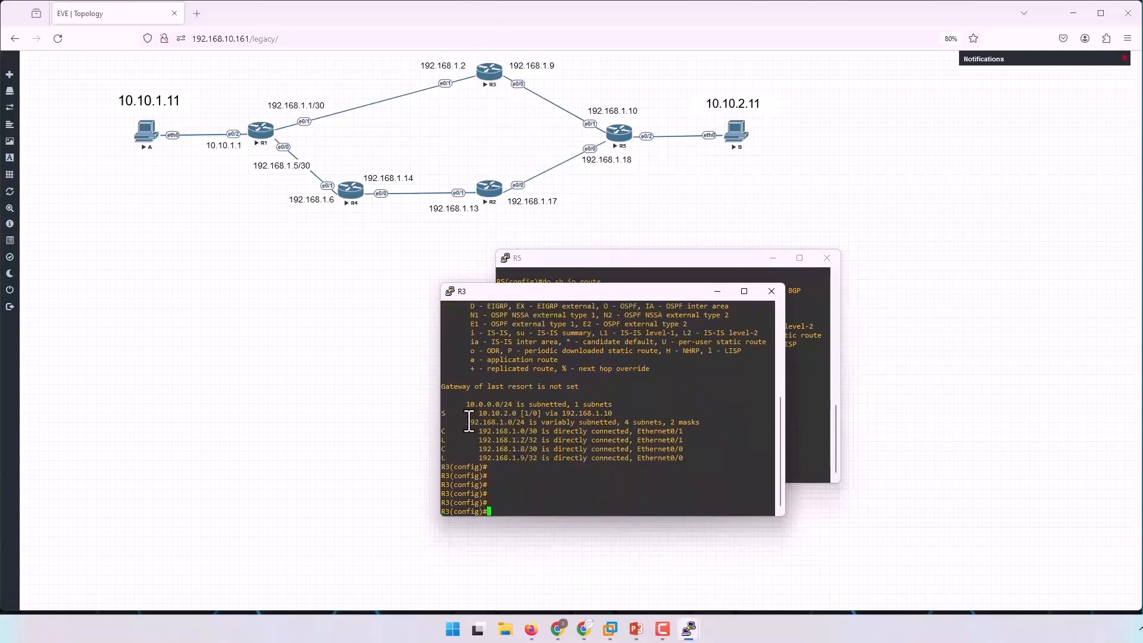
pyautogui.moveTo(573, 387); pyautogui.dragTo(505, 388)
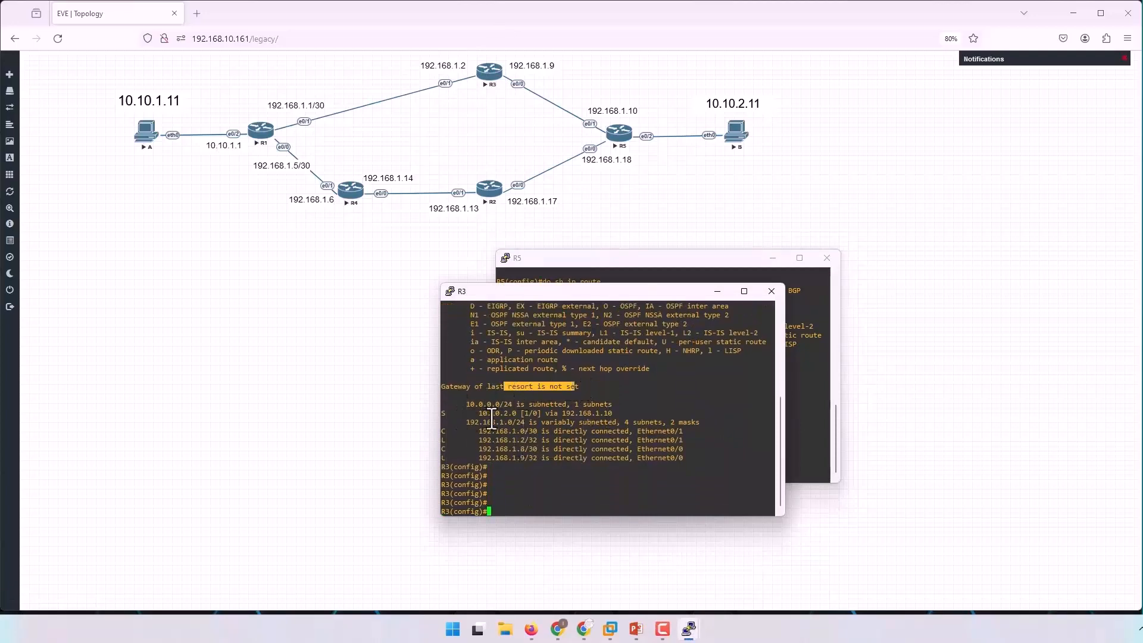
pyautogui.moveTo(444, 413); pyautogui.dragTo(621, 415)
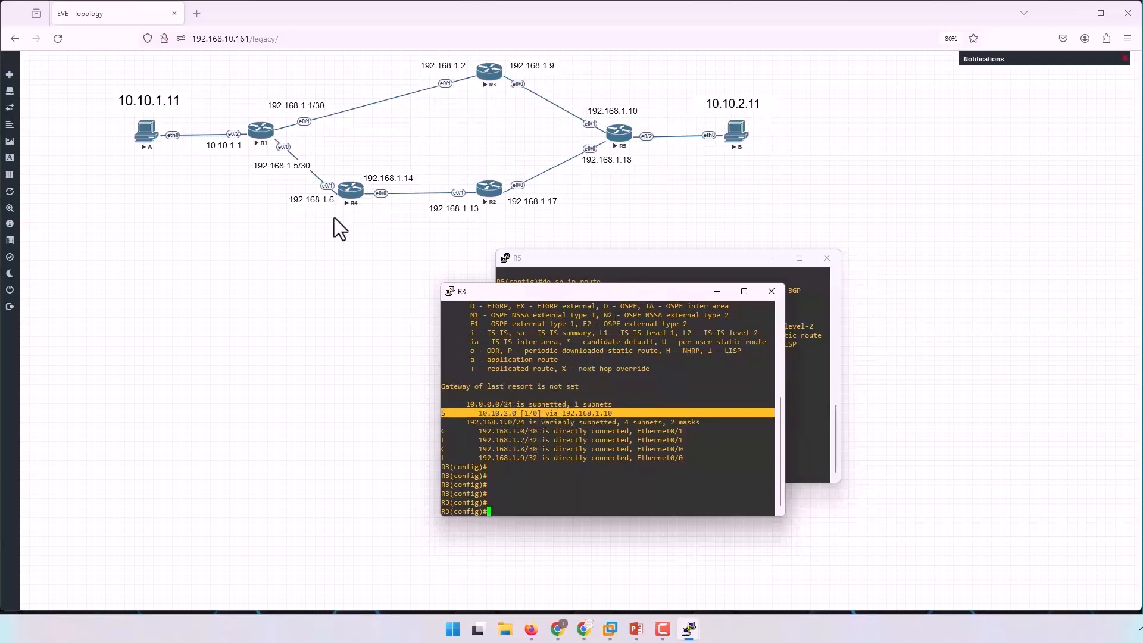
pyautogui.click(602, 392)
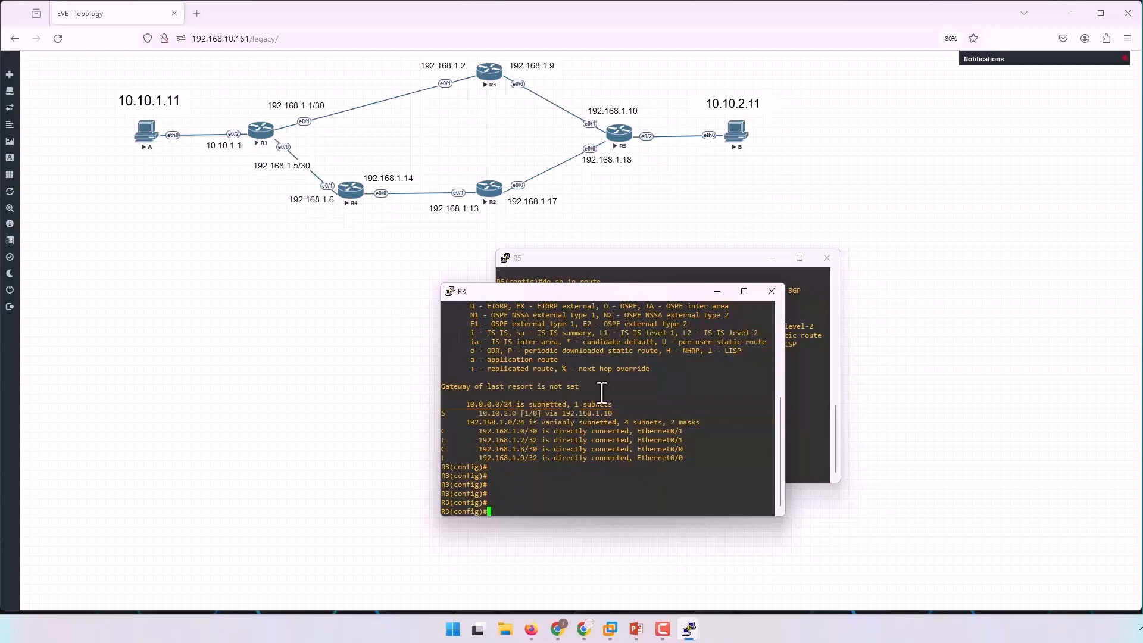
# Add a static return route on R3 to 10.10.1.0 255.255.255.0 with next hop 192.168.1.1.
pyautogui.write('ip route')
pyautogui.press('Tab')
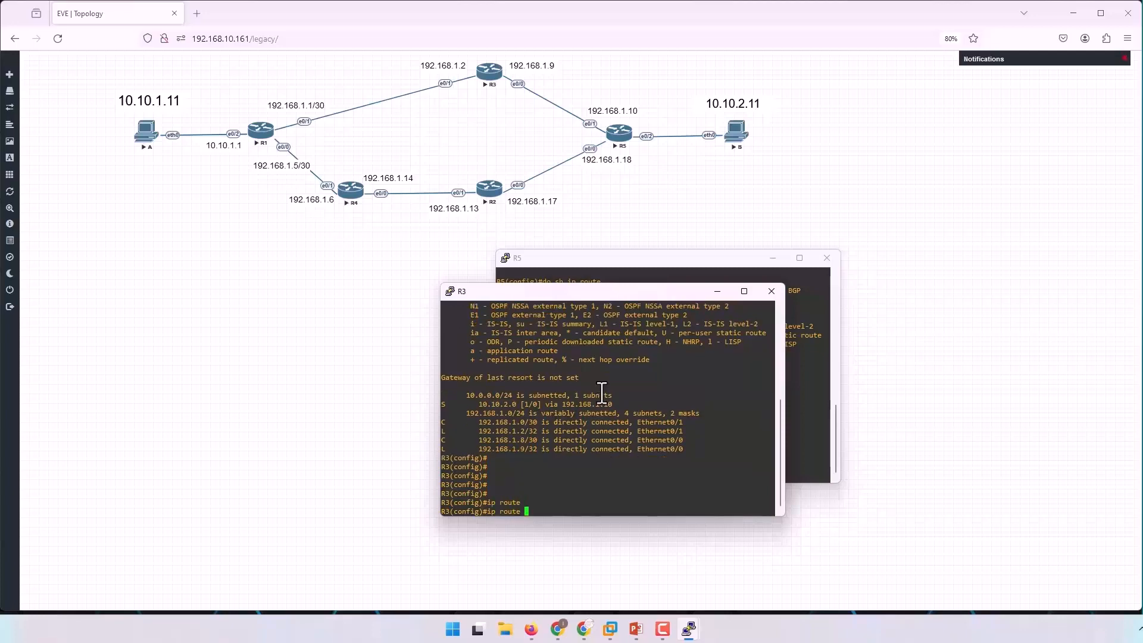
pyautogui.write('10.10.1.0 255.255.255.0 192.168.1')
pyautogui.write('11')
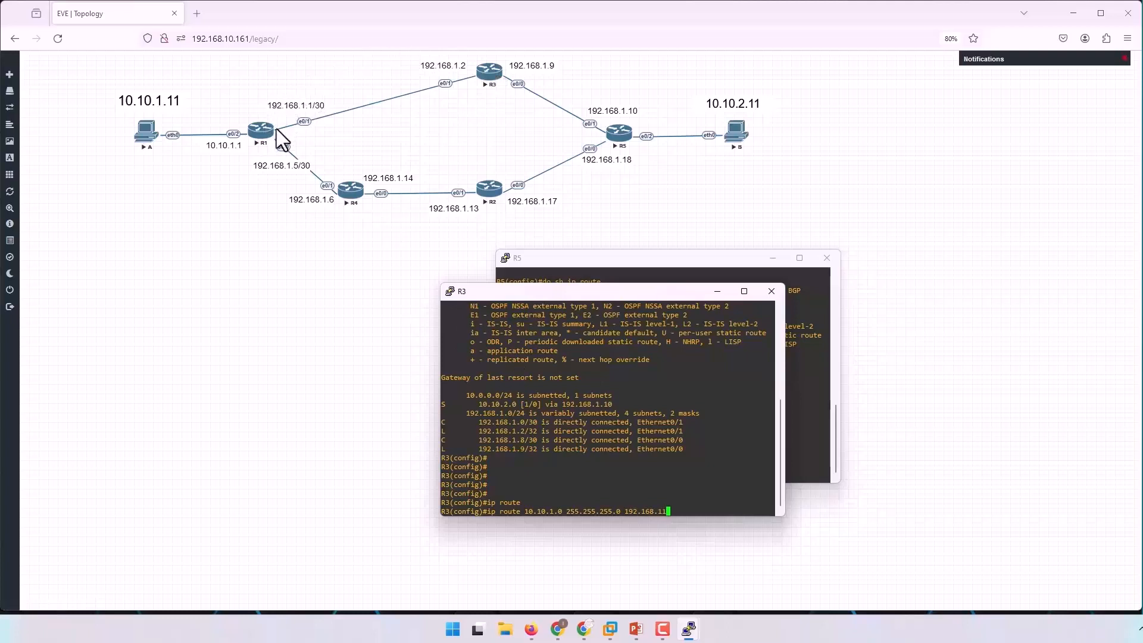
pyautogui.press('BackSpace')
pyautogui.write('.1')
pyautogui.press('Return')
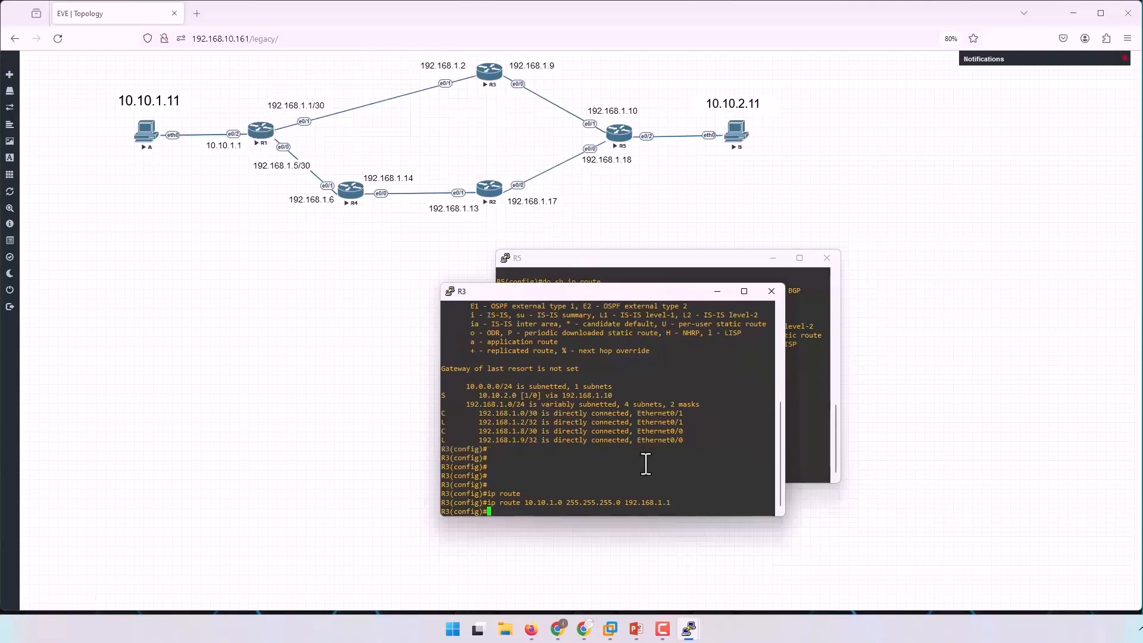
# Display R3's IP routing table and examine the static entry for 10.10.1.0 and its next hop.
pyautogui.press('Return')
pyautogui.press('Return')
pyautogui.press('Return')
pyautogui.press('Return')
pyautogui.press('Return')
pyautogui.press('Return')
pyautogui.press('Return')
pyautogui.write('do')
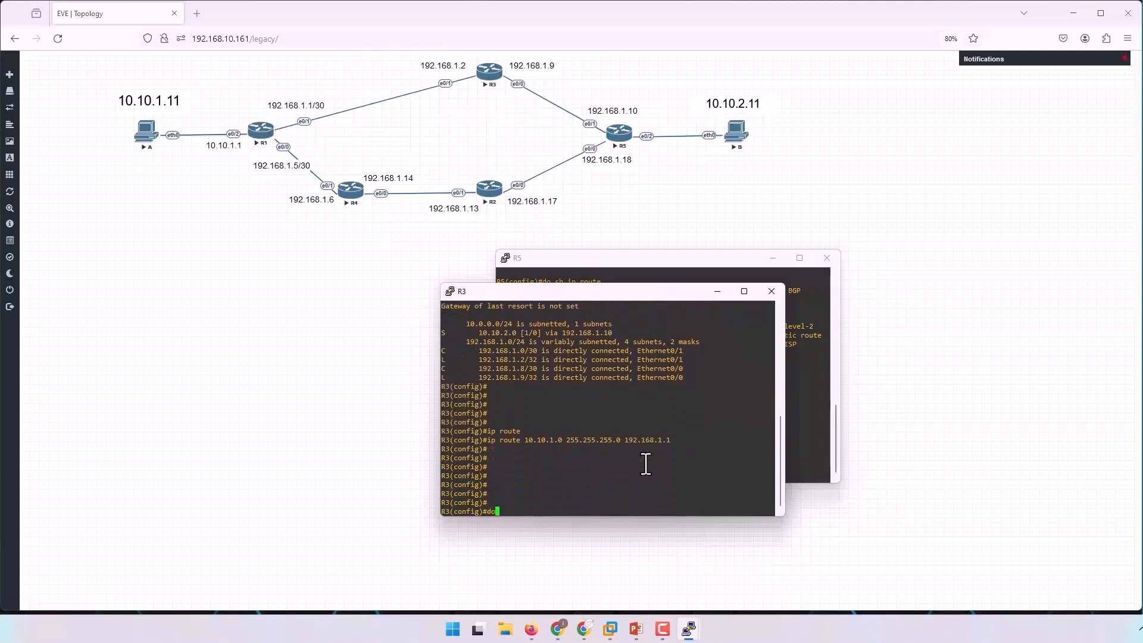
pyautogui.write(' sh ip route')
pyautogui.press('Return')
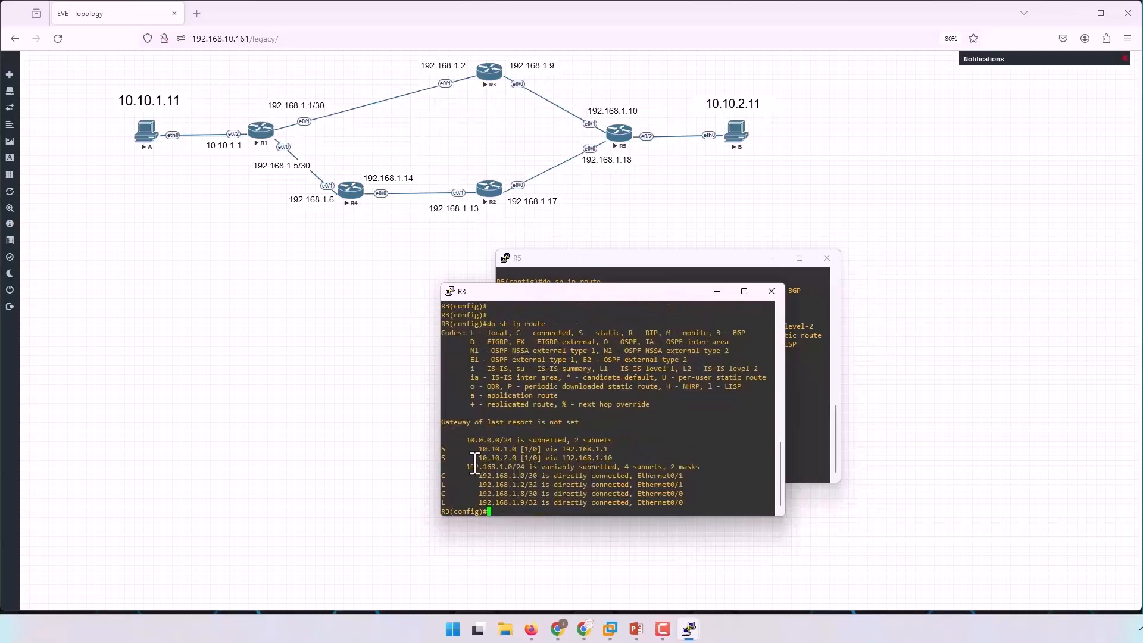
pyautogui.moveTo(443, 450); pyautogui.dragTo(623, 448)
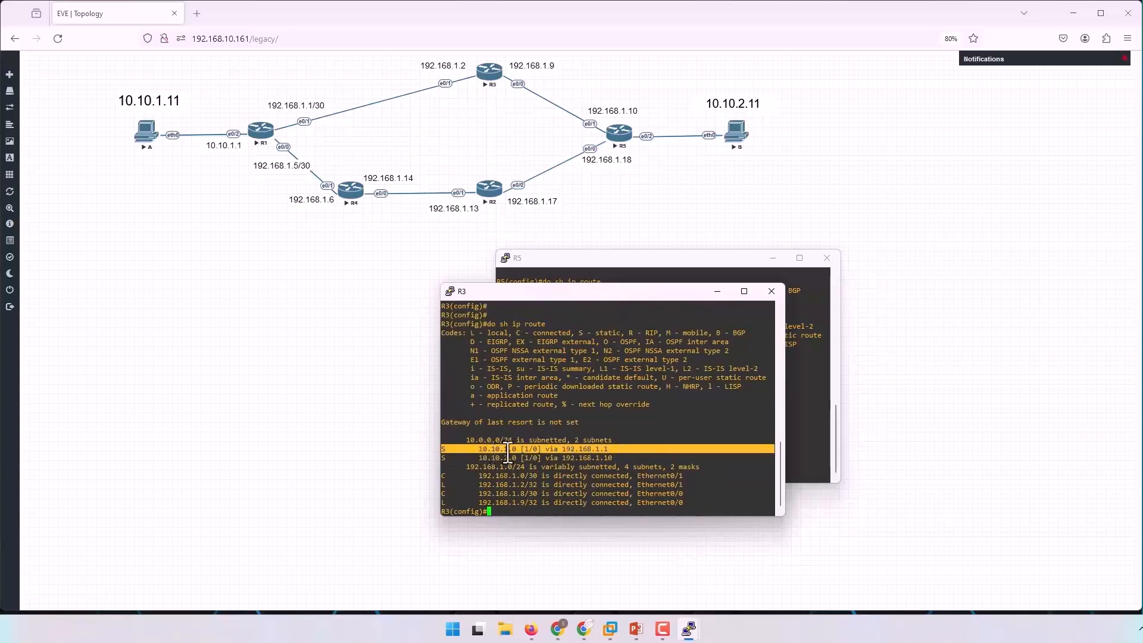
pyautogui.moveTo(560, 450); pyautogui.dragTo(617, 449)
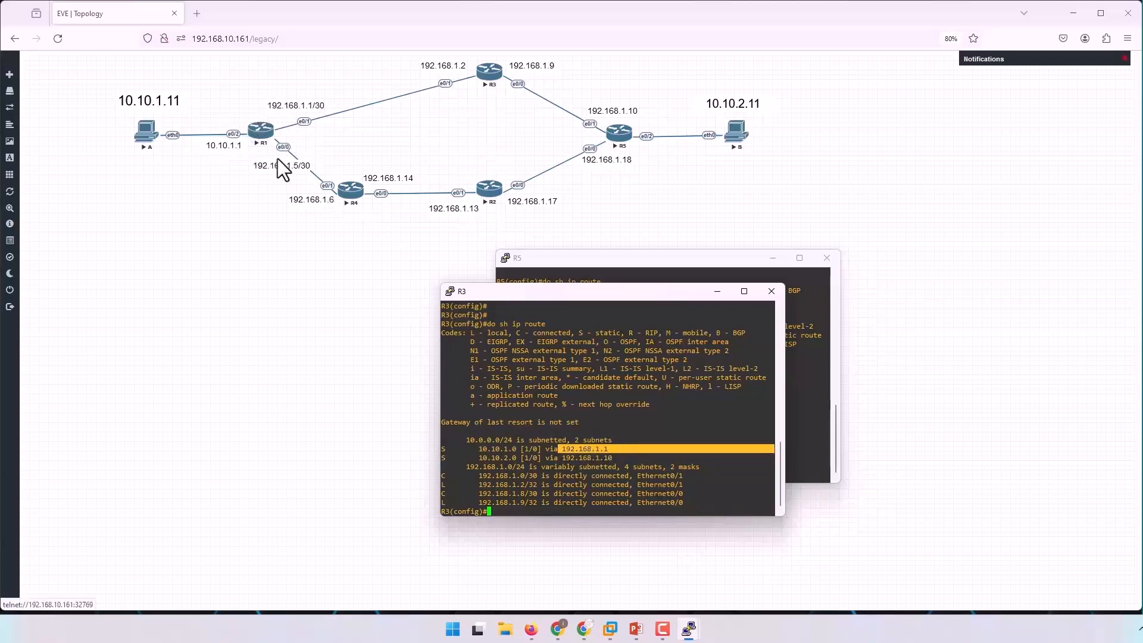
# Switch to R1's console and check the routing table entry for the 10.10.1.0/24 network.
pyautogui.moveTo(689, 629)
pyautogui.click(631, 586)
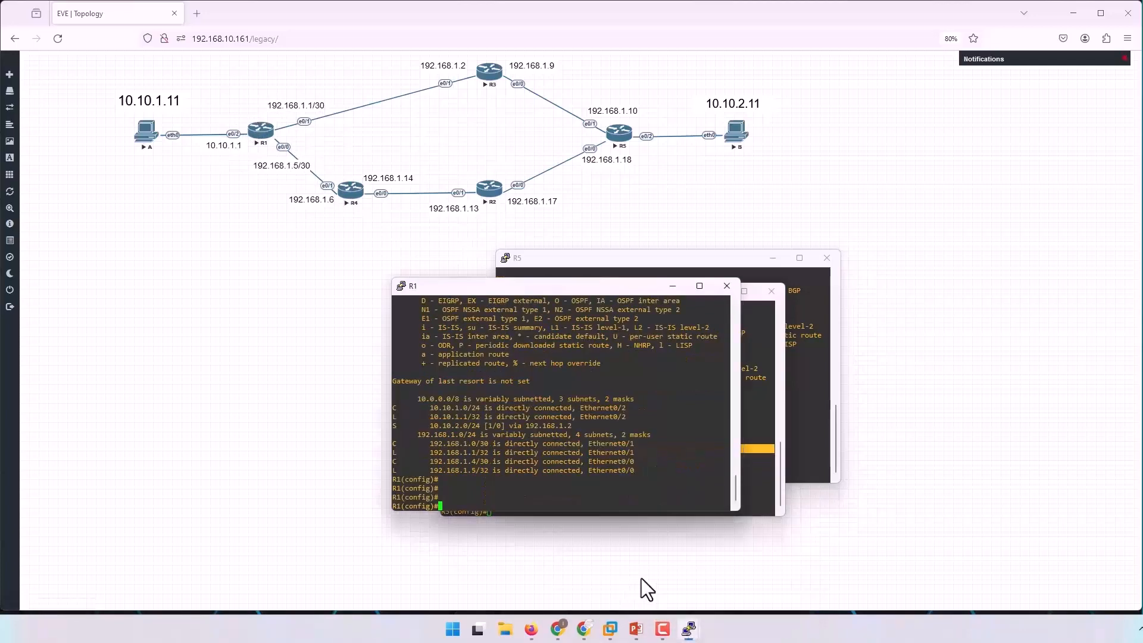
pyautogui.moveTo(417, 425); pyautogui.dragTo(642, 412)
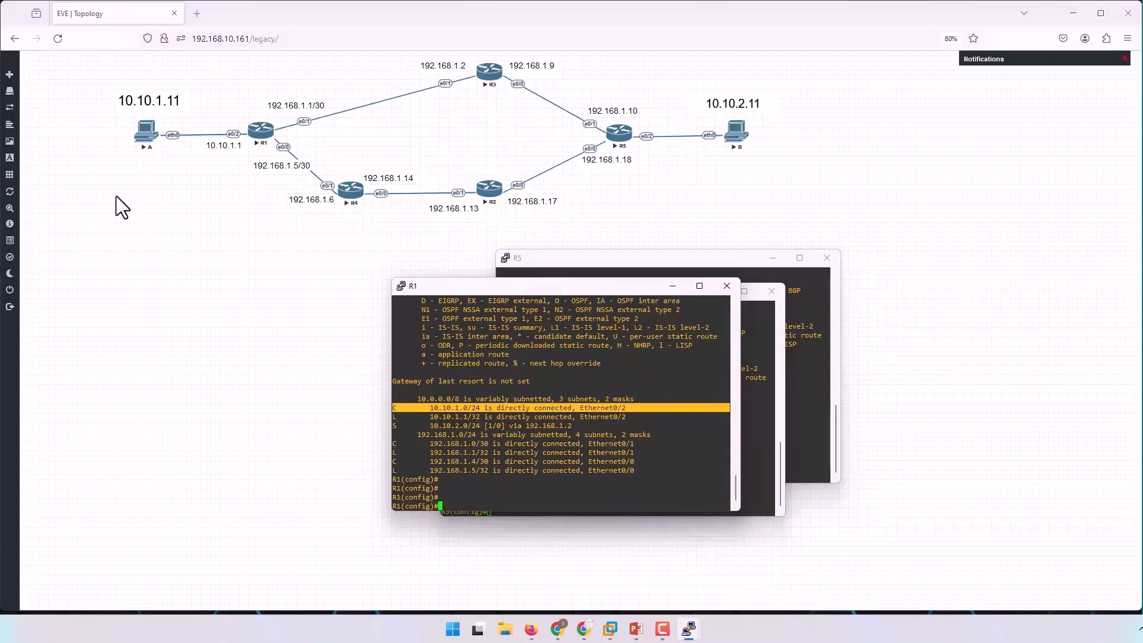
# Open PC A's console, ping 10.10.2.11 to test end-to-end reachability, and close that console.
pyautogui.click(788, 200)
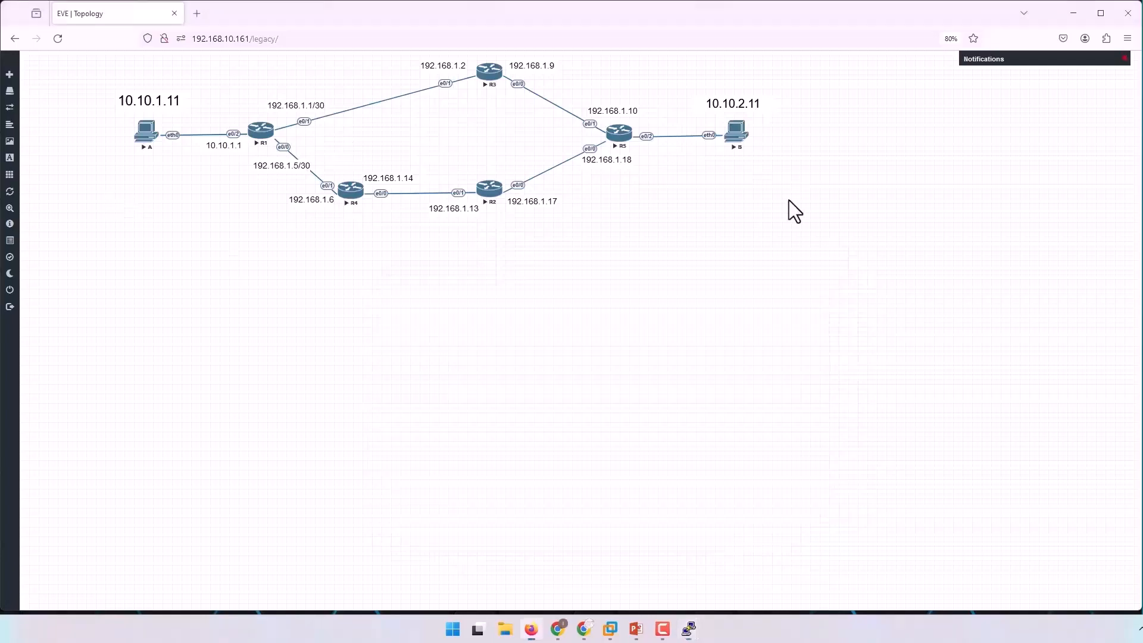
pyautogui.click(143, 137)
pyautogui.moveTo(133, 107); pyautogui.dragTo(643, 316)
pyautogui.write('pi')
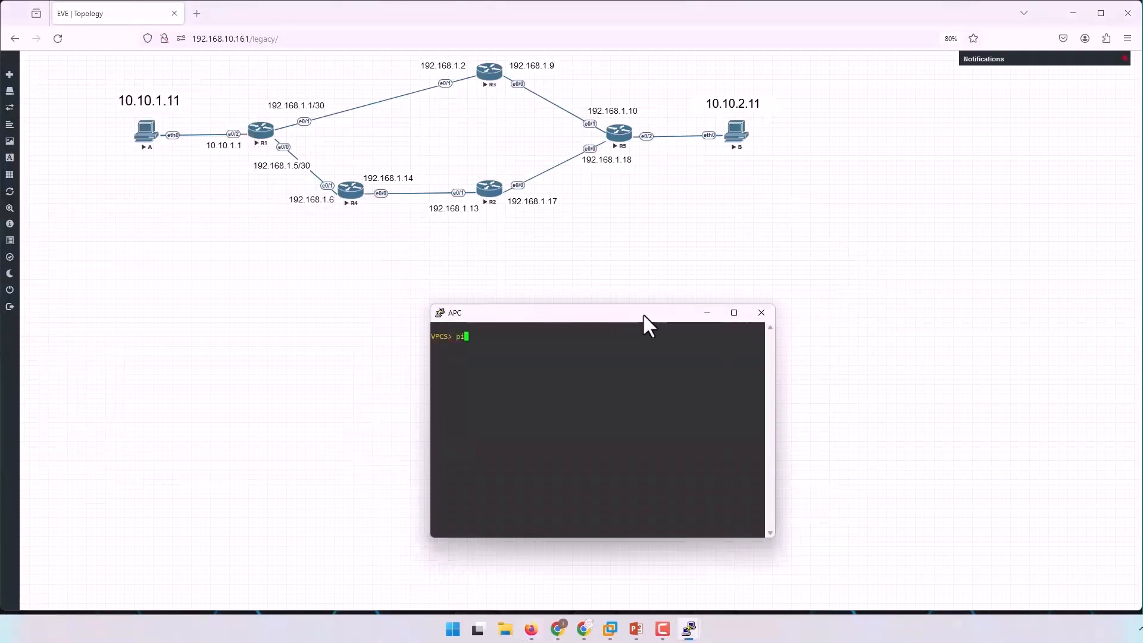
pyautogui.write('ng 10.10.2.11')
pyautogui.press('Return')
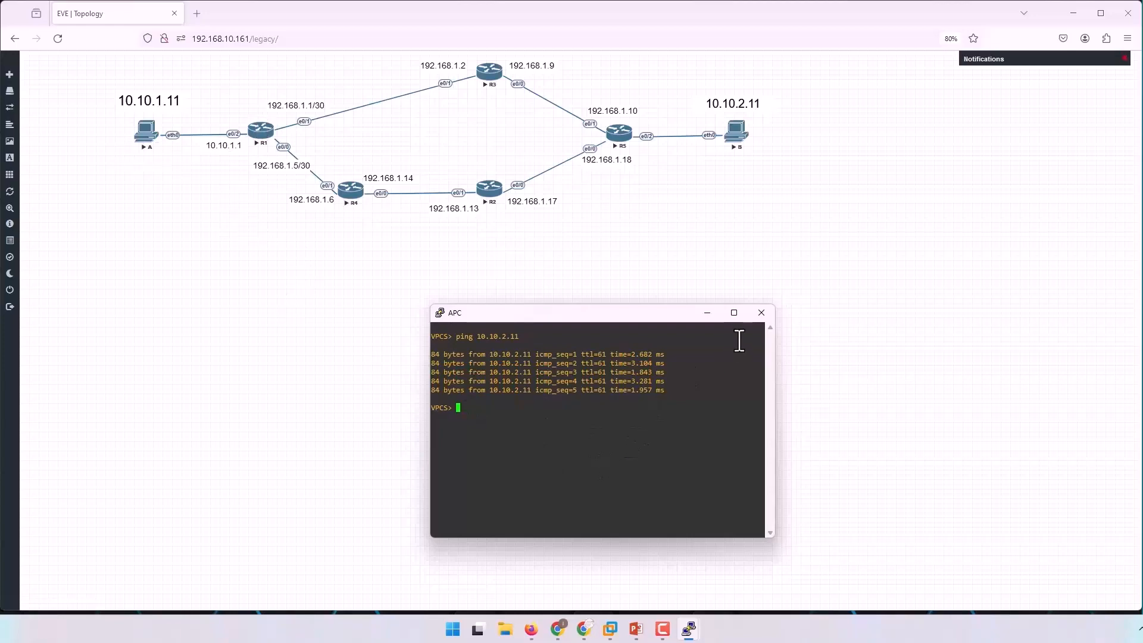
pyautogui.click(761, 312)
pyautogui.click(589, 355)
# Bring R1's console back beside the topology and leave configuration mode for privileged EXEC mode.
pyautogui.moveTo(689, 629)
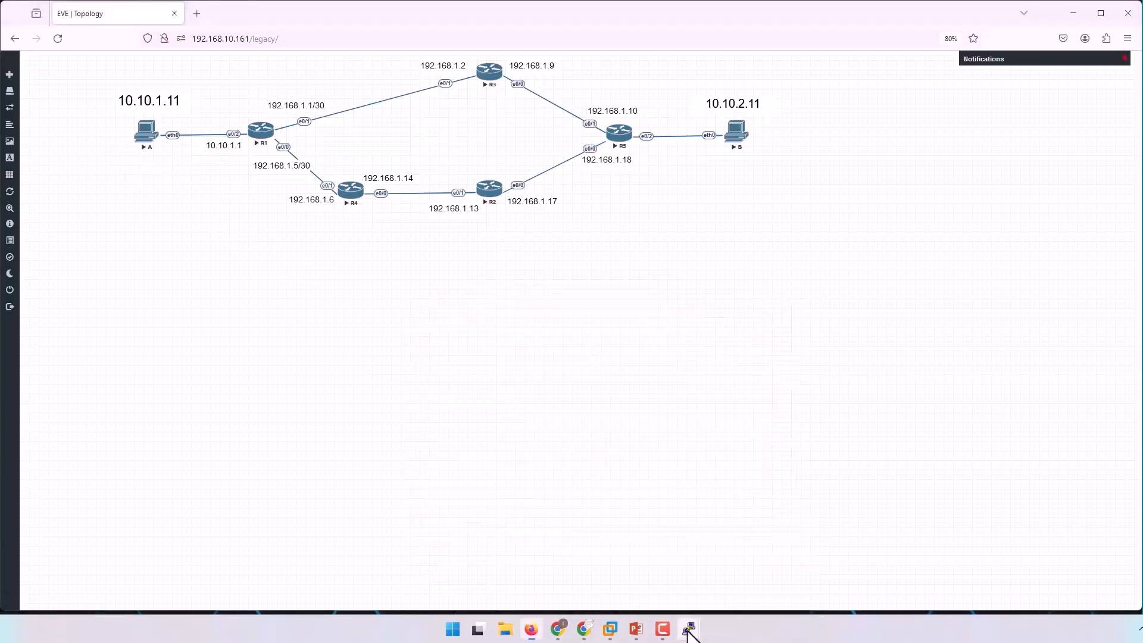
pyautogui.click(619, 574)
pyautogui.moveTo(601, 286); pyautogui.dragTo(845, 236)
pyautogui.press('Return')
pyautogui.press('Return')
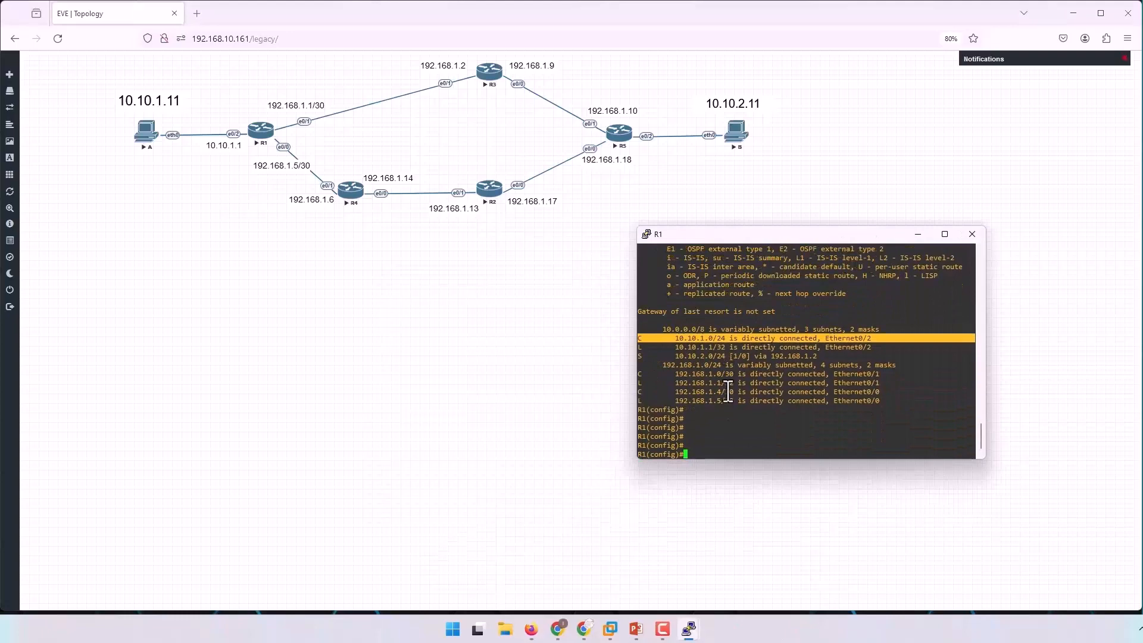
pyautogui.hotkey('ctrl', 'z')
pyautogui.press('Return')
pyautogui.press('Return')
pyautogui.press('Return')
pyautogui.press('Return')
pyautogui.press('Return')
pyautogui.press('Return')
pyautogui.press('Return')
pyautogui.press('Return')
pyautogui.press('Return')
pyautogui.press('Return')
pyautogui.press('Return')
pyautogui.press('Return')
pyautogui.press('Return')
pyautogui.press('Return')
pyautogui.press('Return')
pyautogui.press('Return')
pyautogui.press('Return')
pyautogui.press('Return')
pyautogui.press('Return')
pyautogui.press('Return')
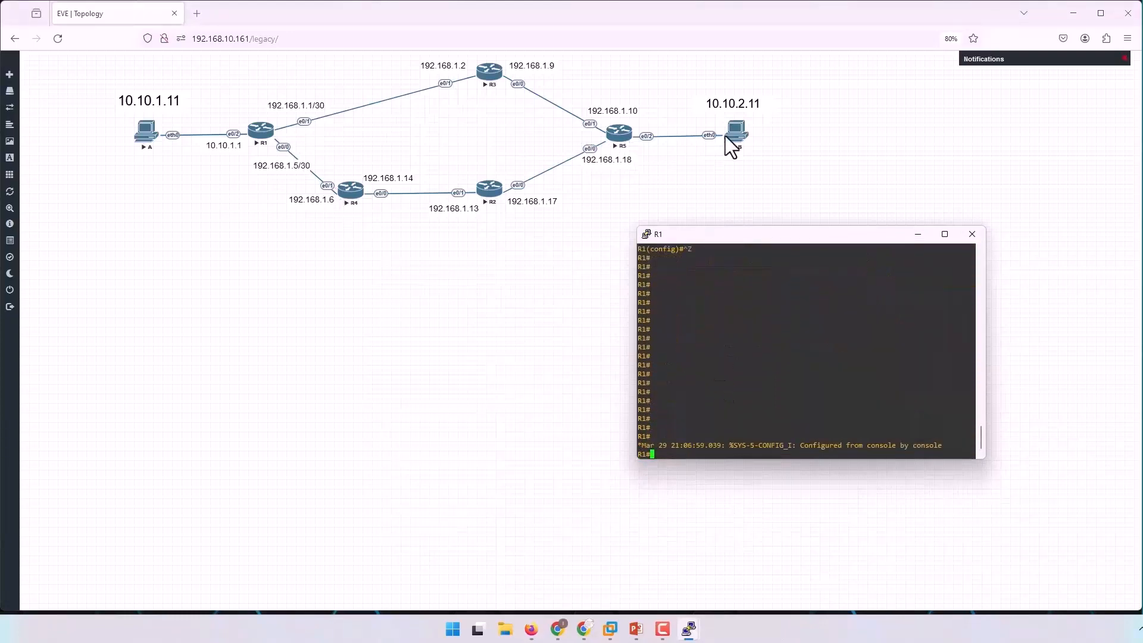
# Ping 10.10.2.11 from R1 without specifying a source interface.
pyautogui.press('Return')
pyautogui.press('Return')
pyautogui.press('Return')
pyautogui.press('Return')
pyautogui.press('Return')
pyautogui.press('Return')
pyautogui.press('Return')
pyautogui.press('Return')
pyautogui.press('Return')
pyautogui.press('Return')
pyautogui.press('Return')
pyautogui.press('Return')
pyautogui.press('Return')
pyautogui.press('Return')
pyautogui.press('Return')
pyautogui.press('Return')
pyautogui.press('Return')
pyautogui.press('Return')
pyautogui.press('Return')
pyautogui.press('Return')
pyautogui.press('Return')
pyautogui.press('Return')
pyautogui.press('Return')
pyautogui.write('ping ')
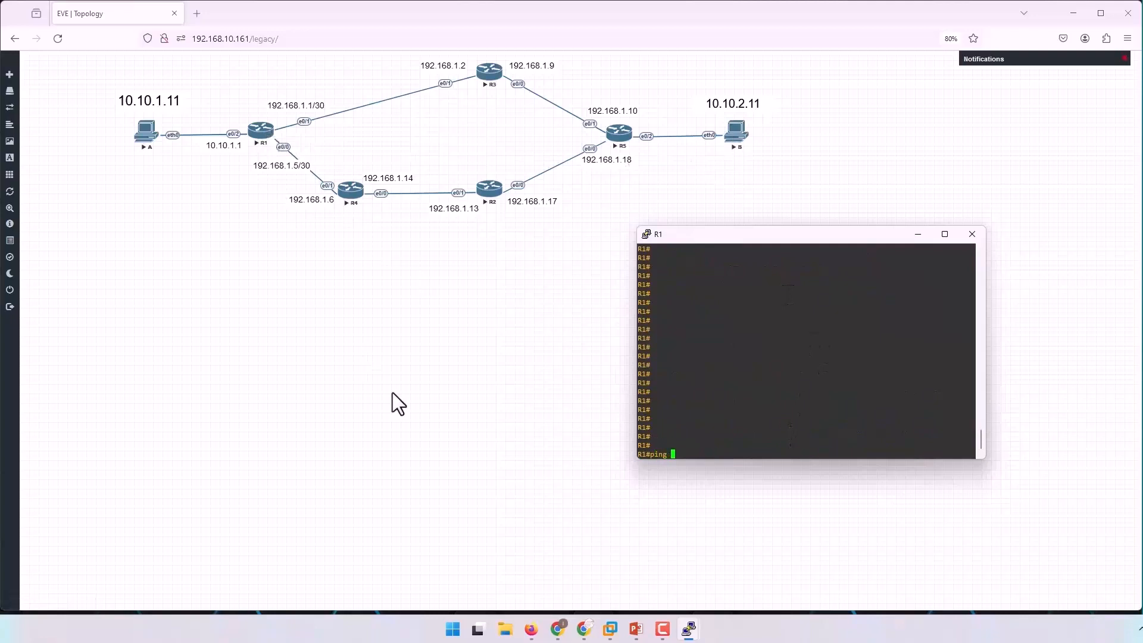
pyautogui.write('10.10.2.11')
pyautogui.press('Return')
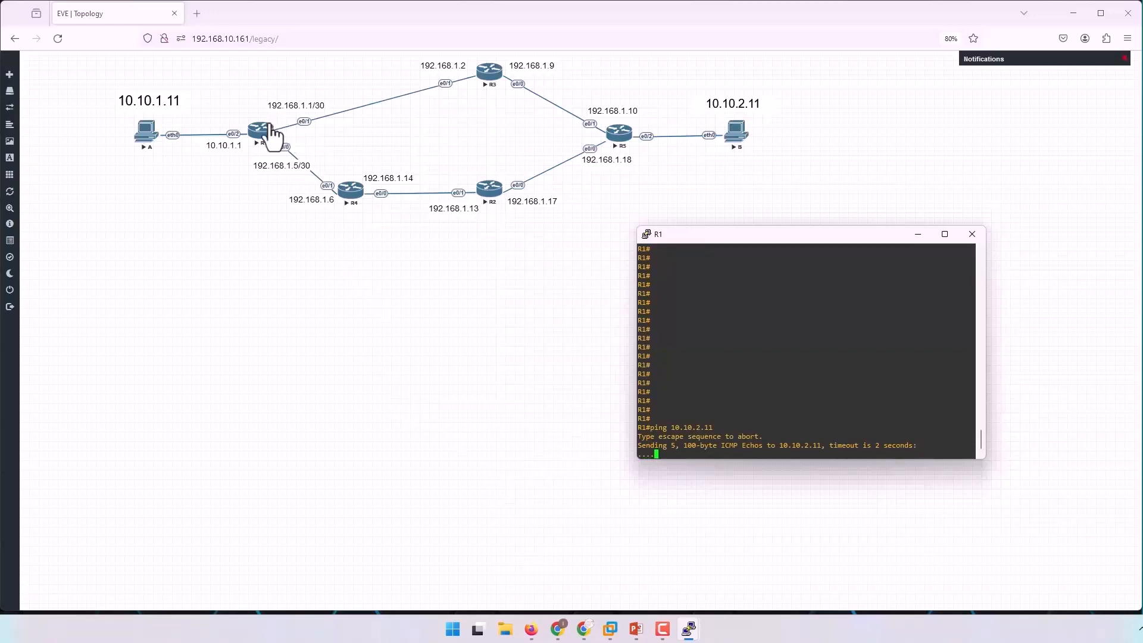
# Display R1's IP routing table and examine the static entry for 10.10.2.0/24.
pyautogui.press('Return')
pyautogui.press('Return')
pyautogui.press('Return')
pyautogui.write('sh ip route')
pyautogui.press('Return')
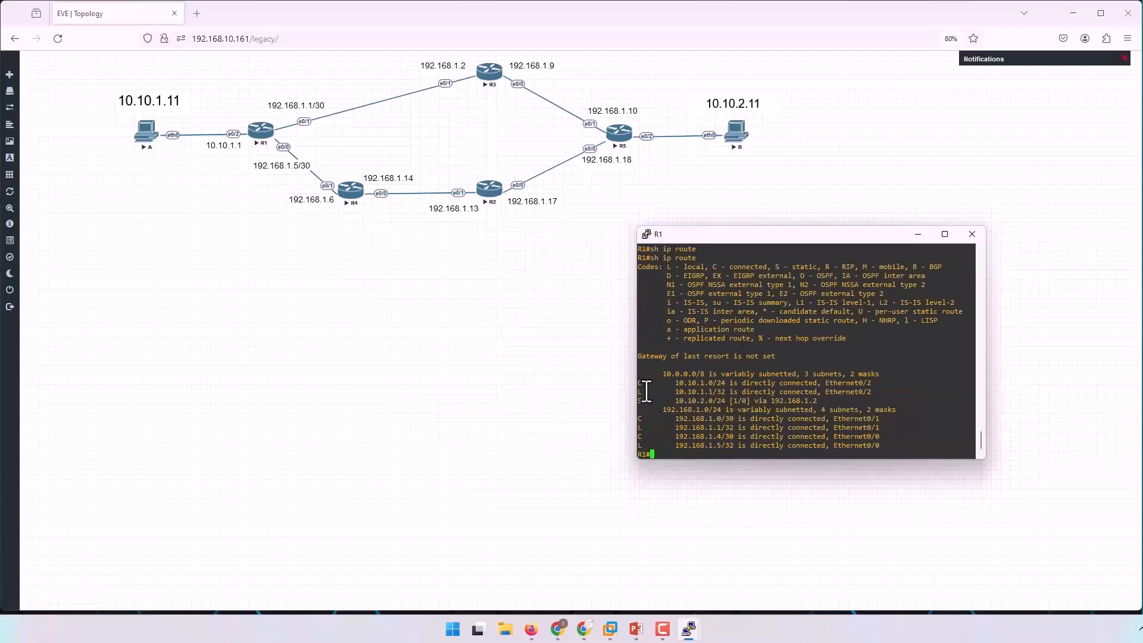
pyautogui.moveTo(636, 400); pyautogui.dragTo(820, 401)
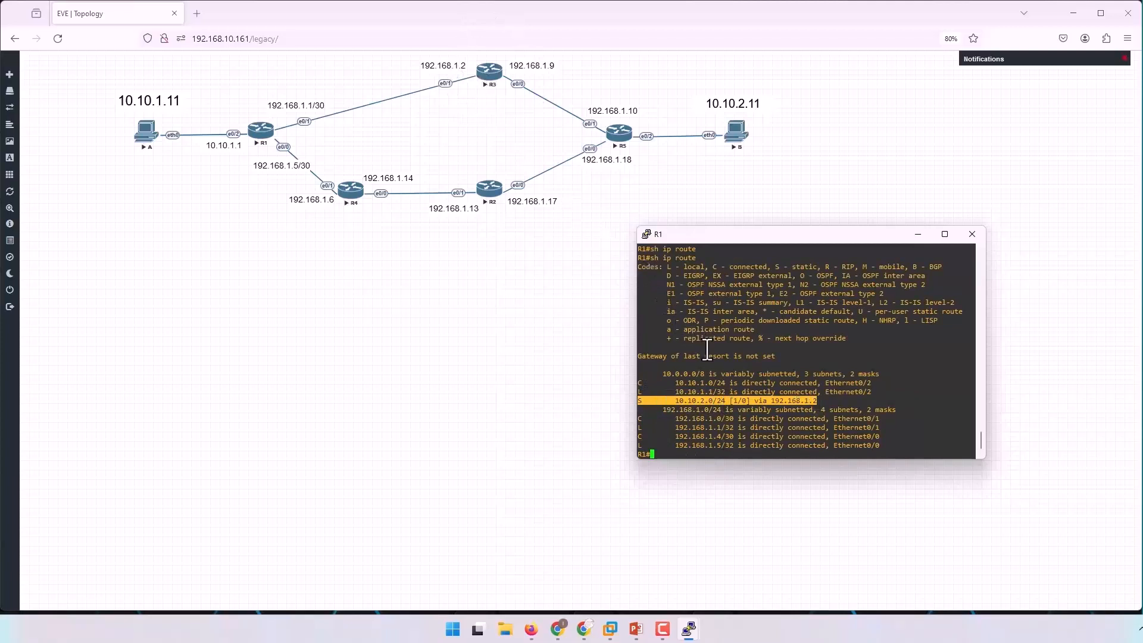
pyautogui.moveTo(637, 401); pyautogui.dragTo(838, 404)
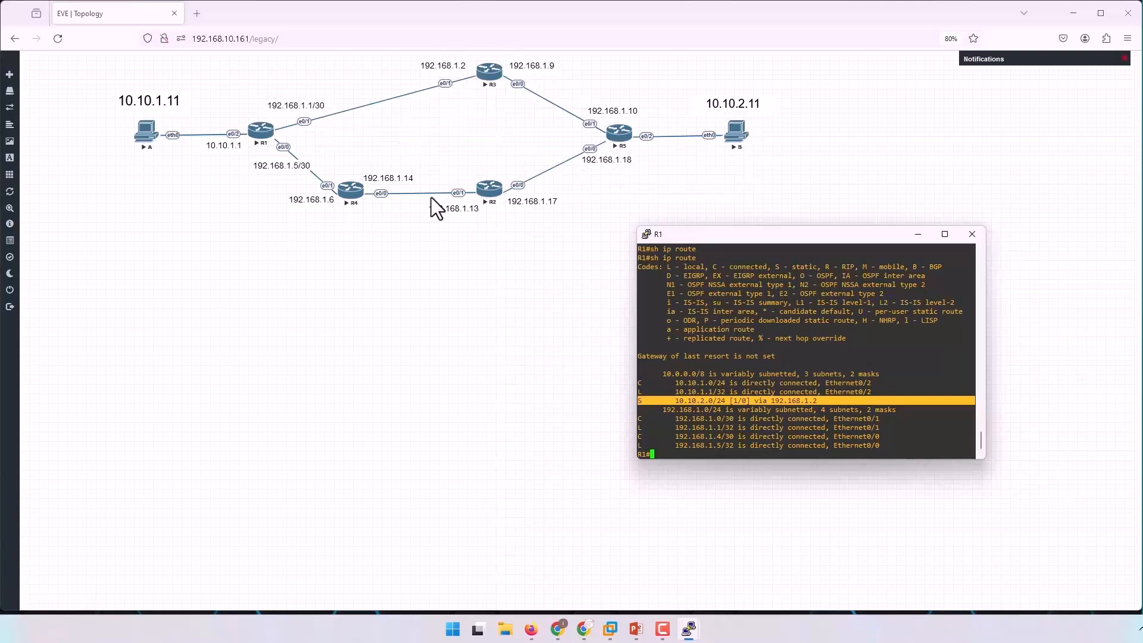
pyautogui.click(806, 415)
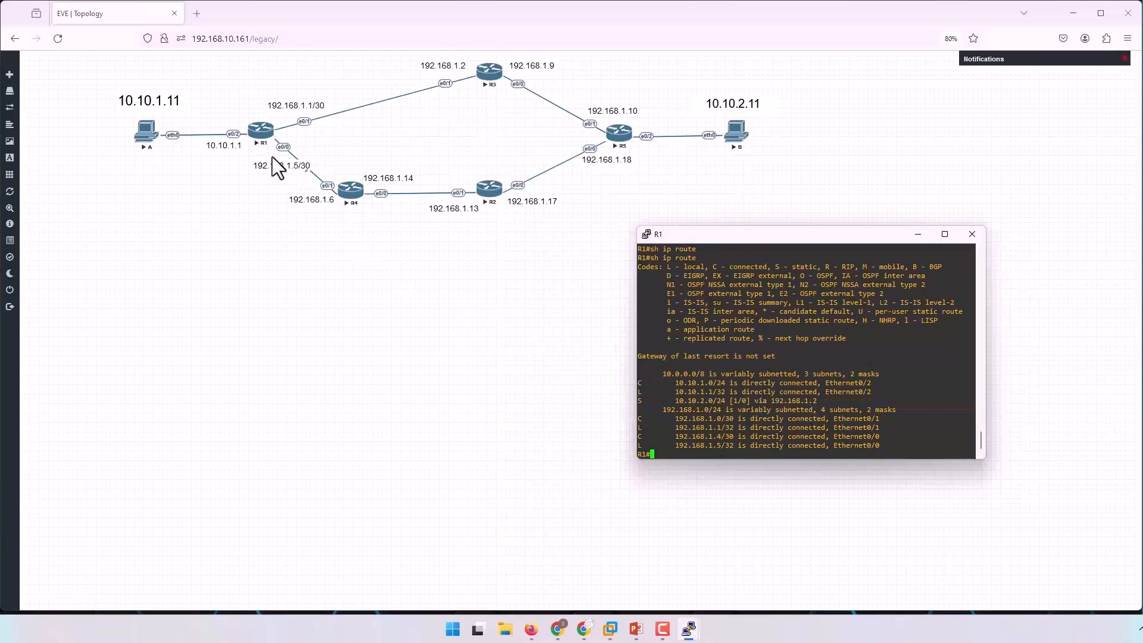
# Ping 10.10.2.11 from R1 using interface e0/2 as the source.
pyautogui.press('Return')
pyautogui.press('Return')
pyautogui.press('Return')
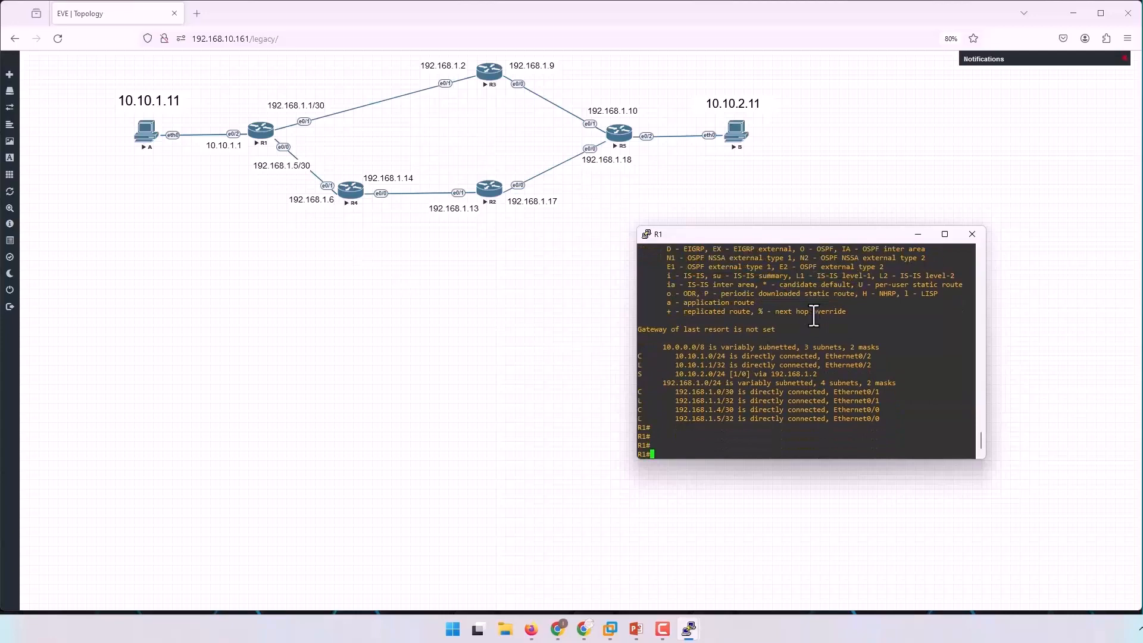
pyautogui.press('Up')
pyautogui.press('Up')
pyautogui.write('so')
pyautogui.press('Tab')
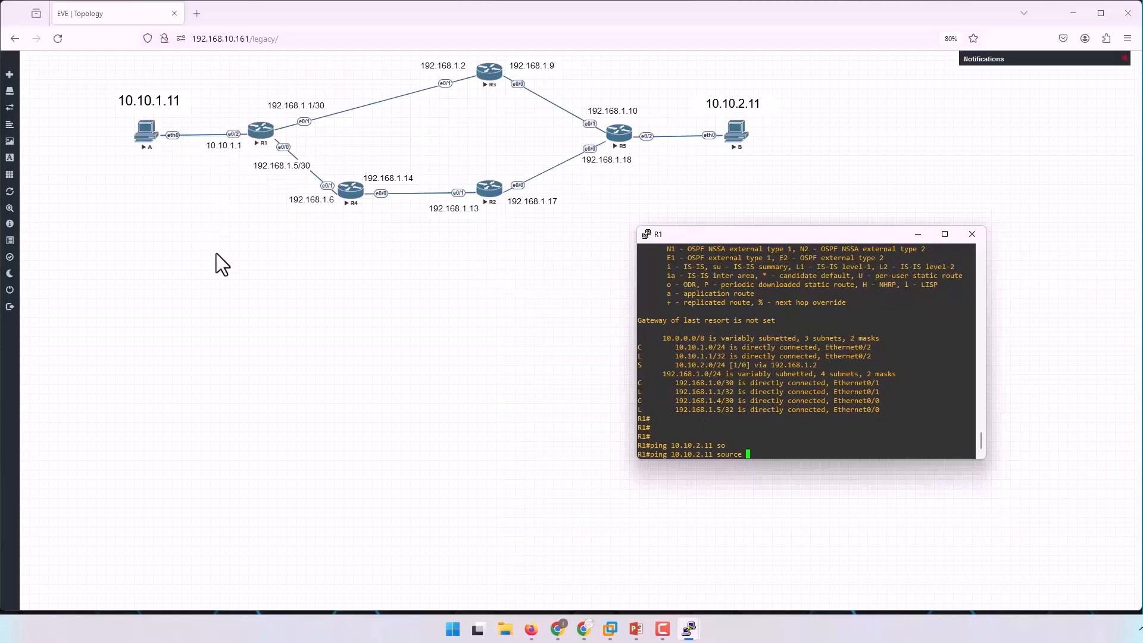
pyautogui.write('e0')
pyautogui.write('2')
pyautogui.press('Return')
pyautogui.press('Up')
pyautogui.press('Left')
pyautogui.write('/')
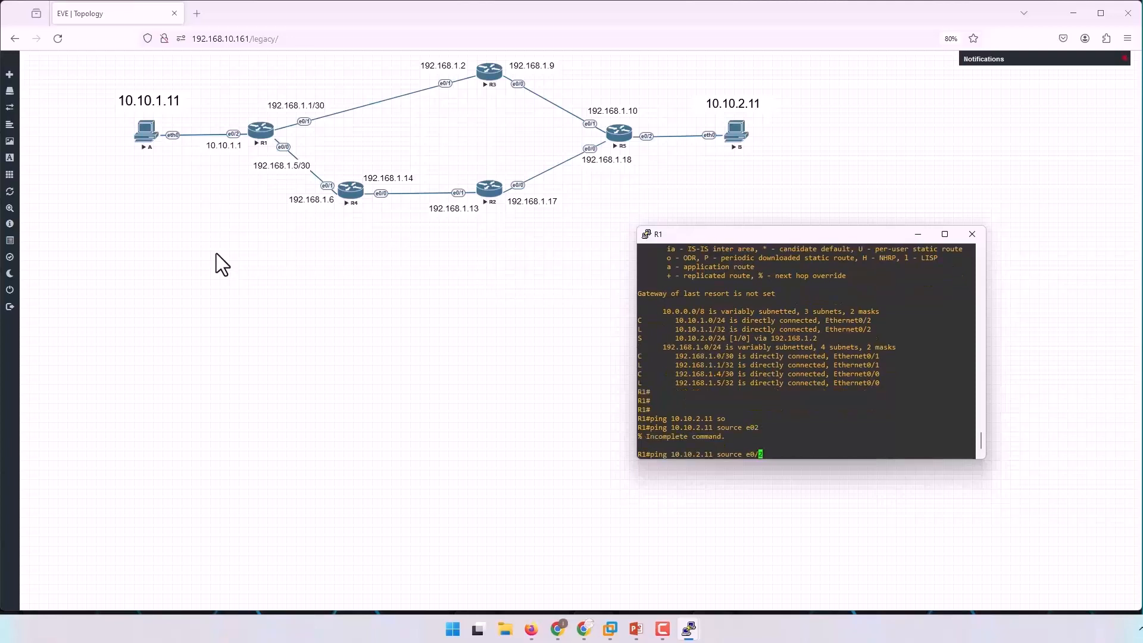
pyautogui.press('Return')
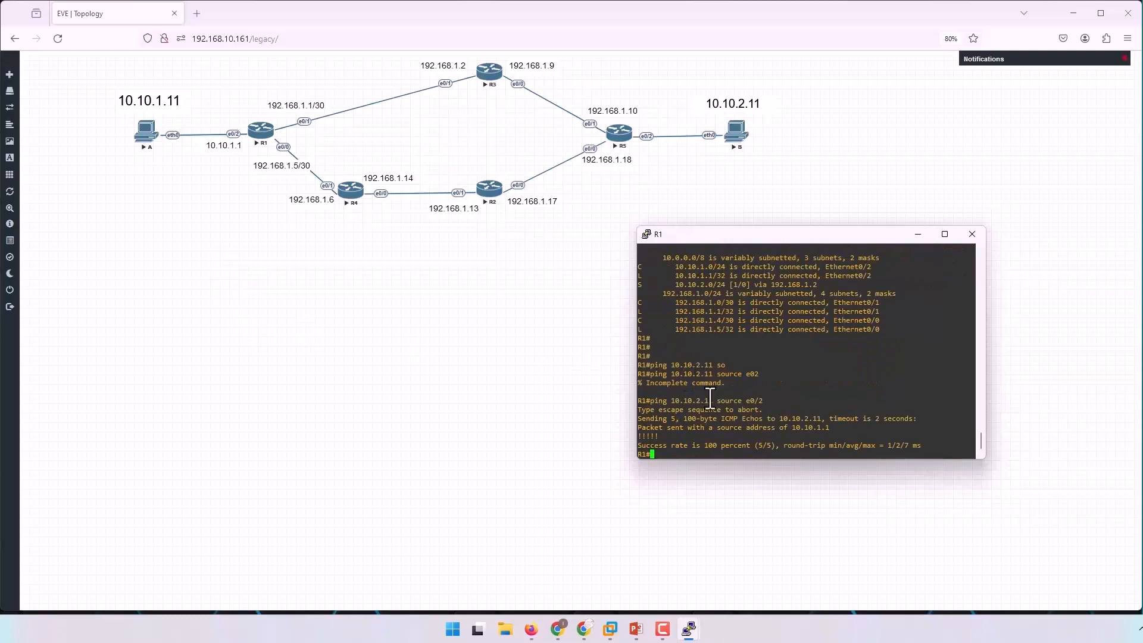
pyautogui.moveTo(717, 402); pyautogui.dragTo(771, 401)
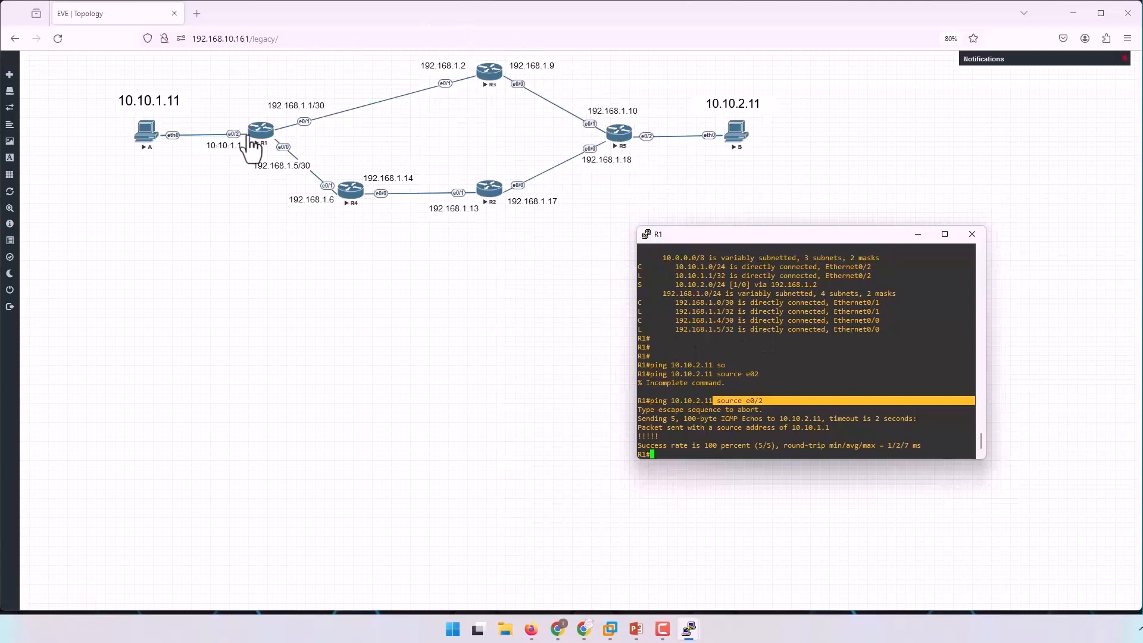
# Run a traceroute from R1 to 10.10.2.11 with source e0/2 and numeric output.
pyautogui.click(835, 364)
pyautogui.press('Return')
pyautogui.press('Return')
pyautogui.press('Return')
pyautogui.press('Return')
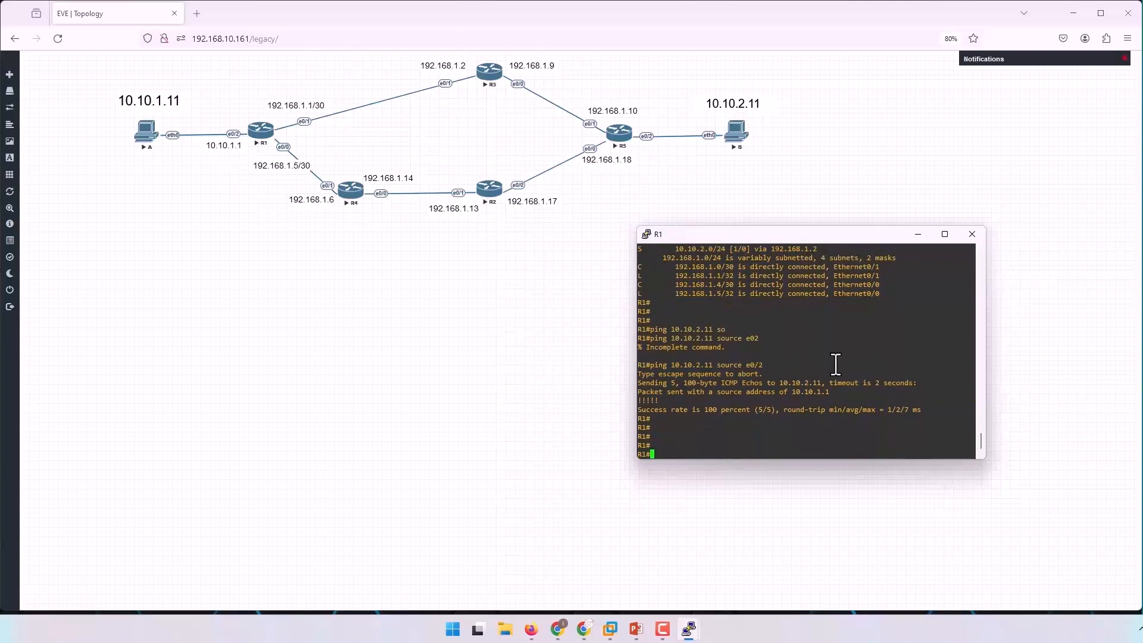
pyautogui.write('trace')
pyautogui.press('Tab')
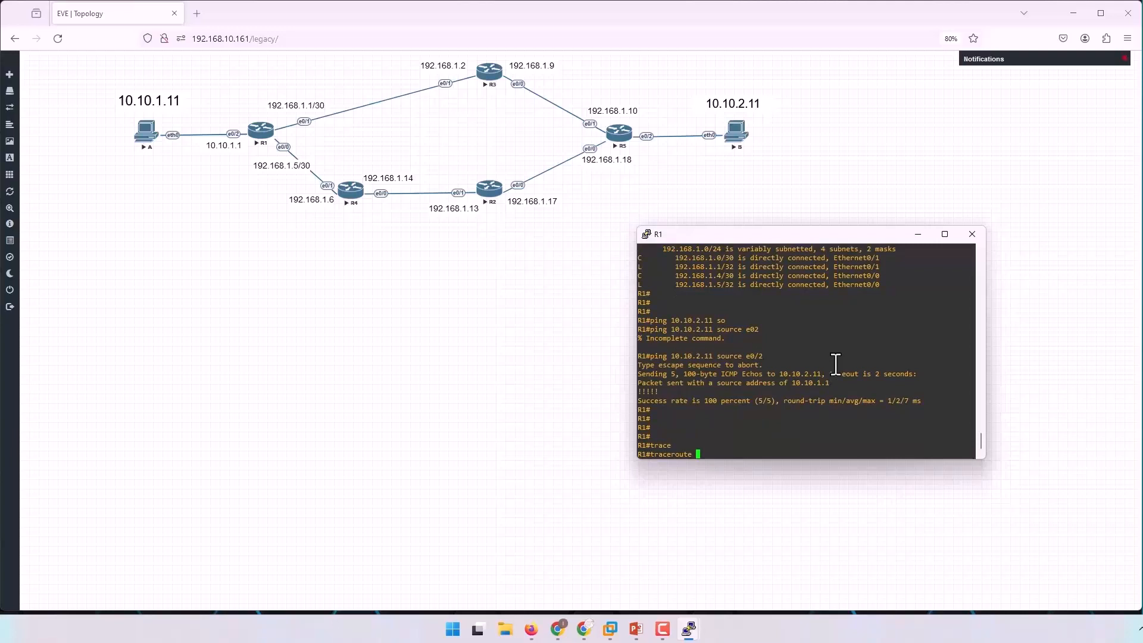
pyautogui.write('10.10.2.11 so')
pyautogui.press('Tab')
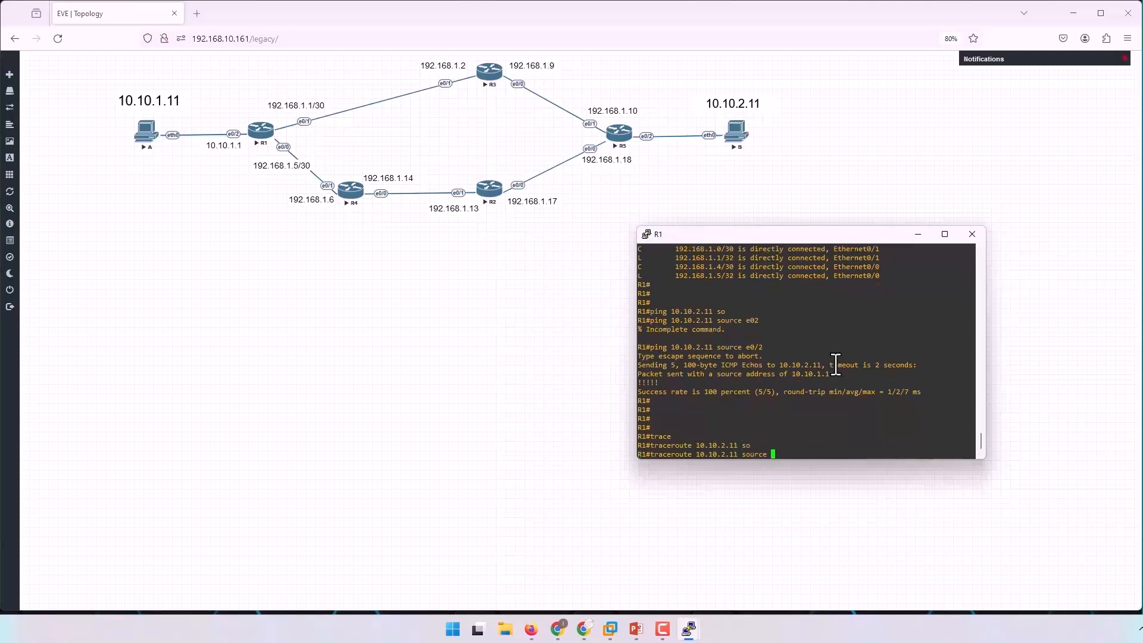
pyautogui.write('e0/2 num')
pyautogui.press('Tab')
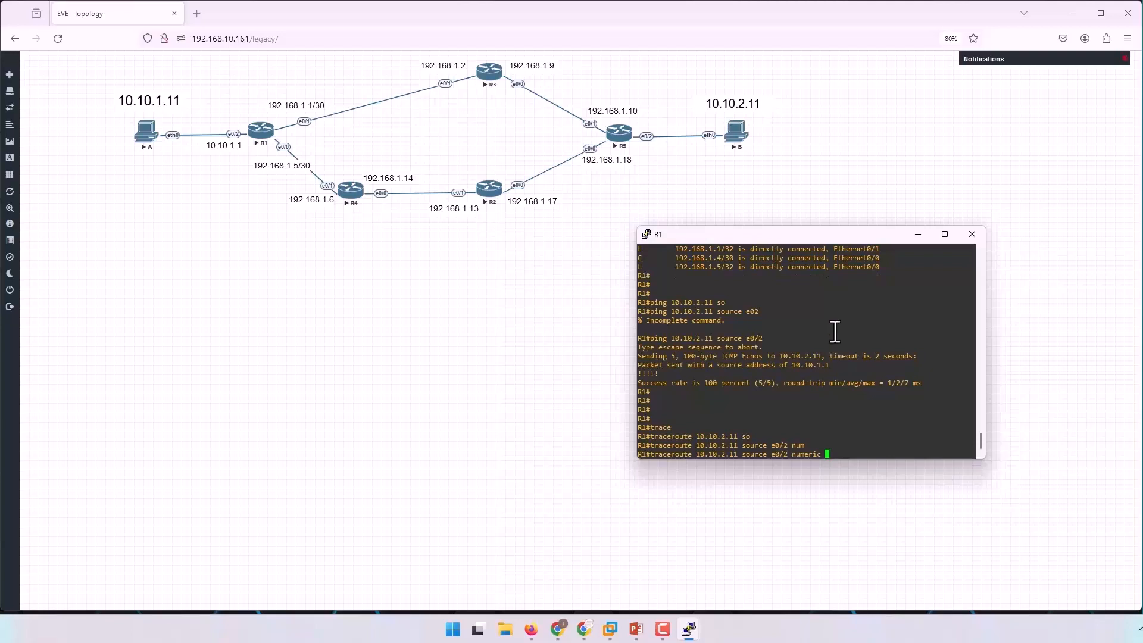
pyautogui.moveTo(693, 455); pyautogui.dragTo(739, 459)
pyautogui.moveTo(825, 456); pyautogui.dragTo(794, 458)
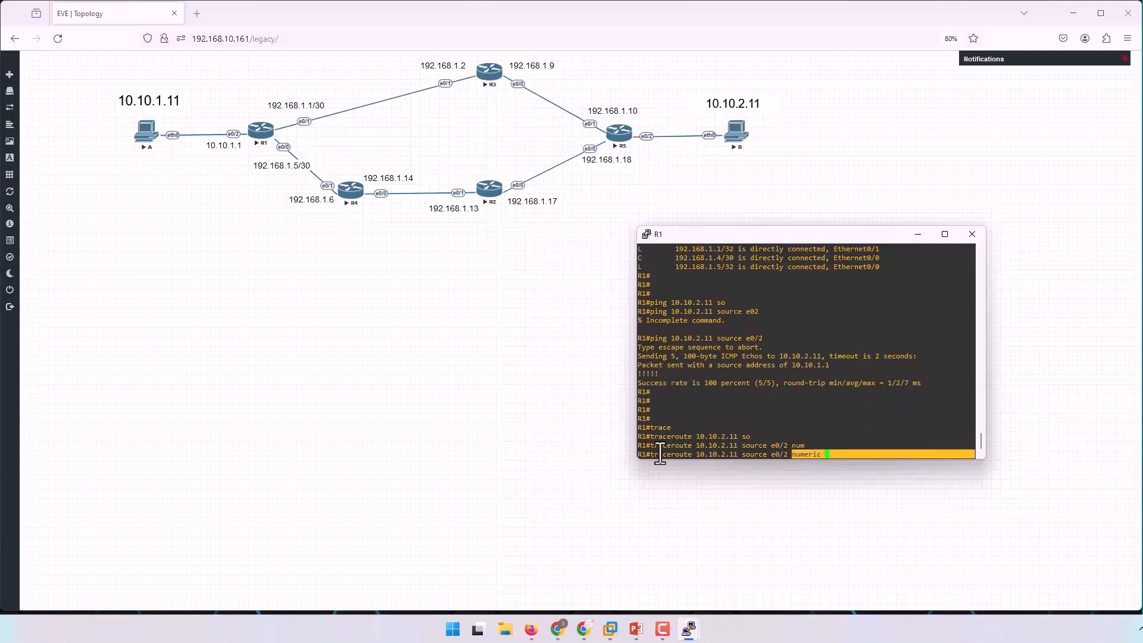
pyautogui.click(738, 458)
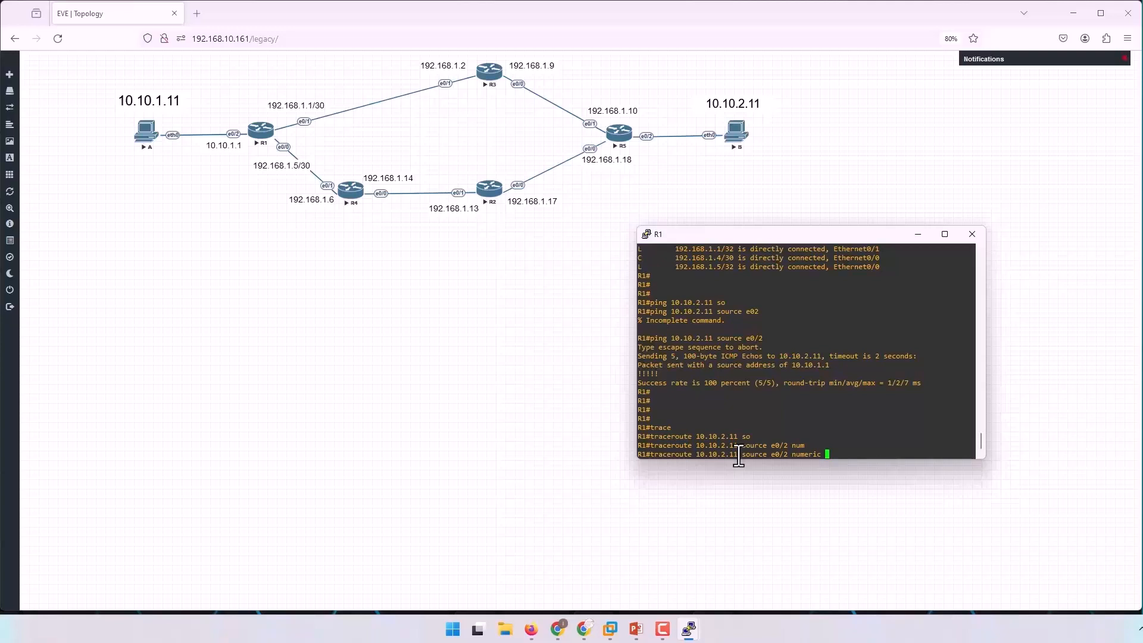
pyautogui.moveTo(792, 456); pyautogui.dragTo(825, 457)
pyautogui.click(828, 455)
pyautogui.moveTo(708, 455); pyautogui.dragTo(738, 455)
pyautogui.press('Return')
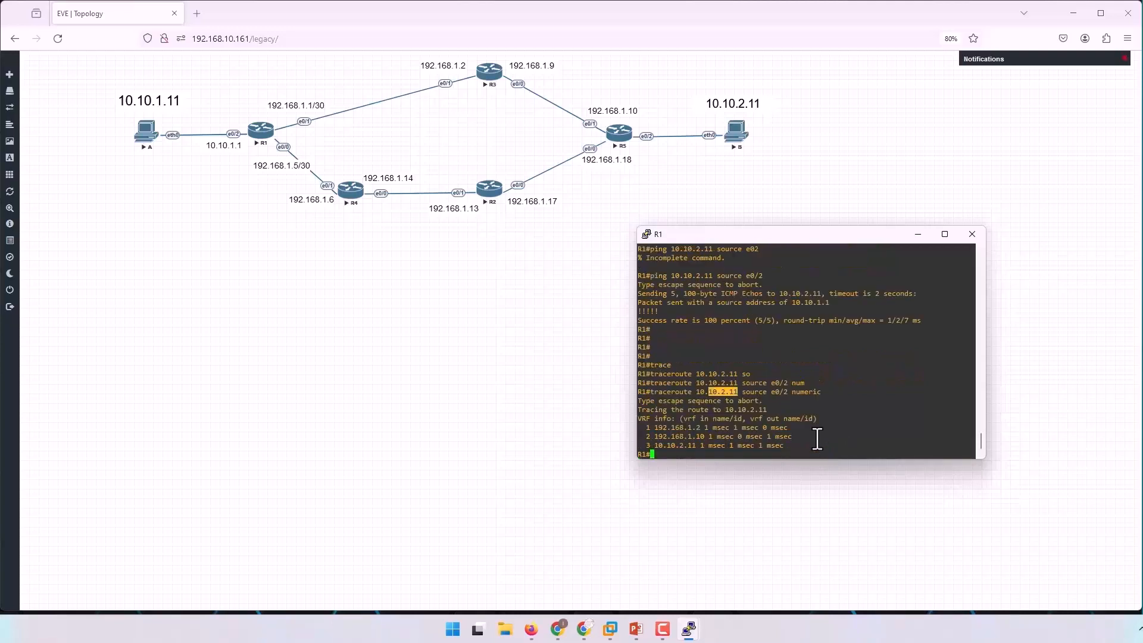
# Examine the traceroute hops and compare them with the addresses along the topology path.
pyautogui.moveTo(700, 431); pyautogui.dragTo(697, 430)
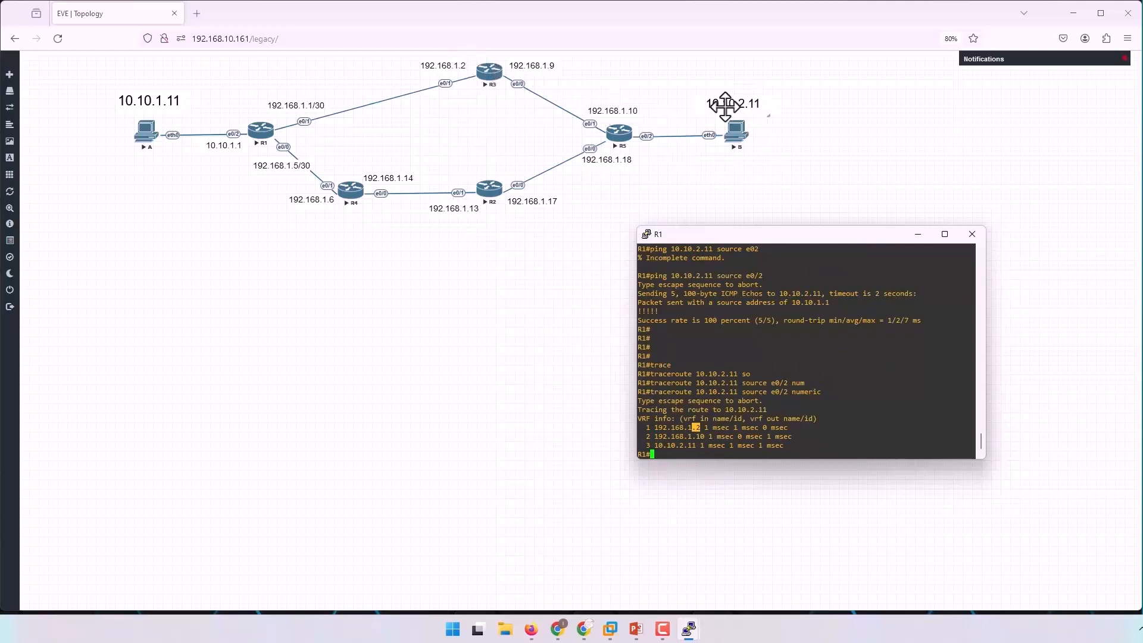
pyautogui.click(734, 454)
pyautogui.moveTo(646, 425); pyautogui.dragTo(666, 447)
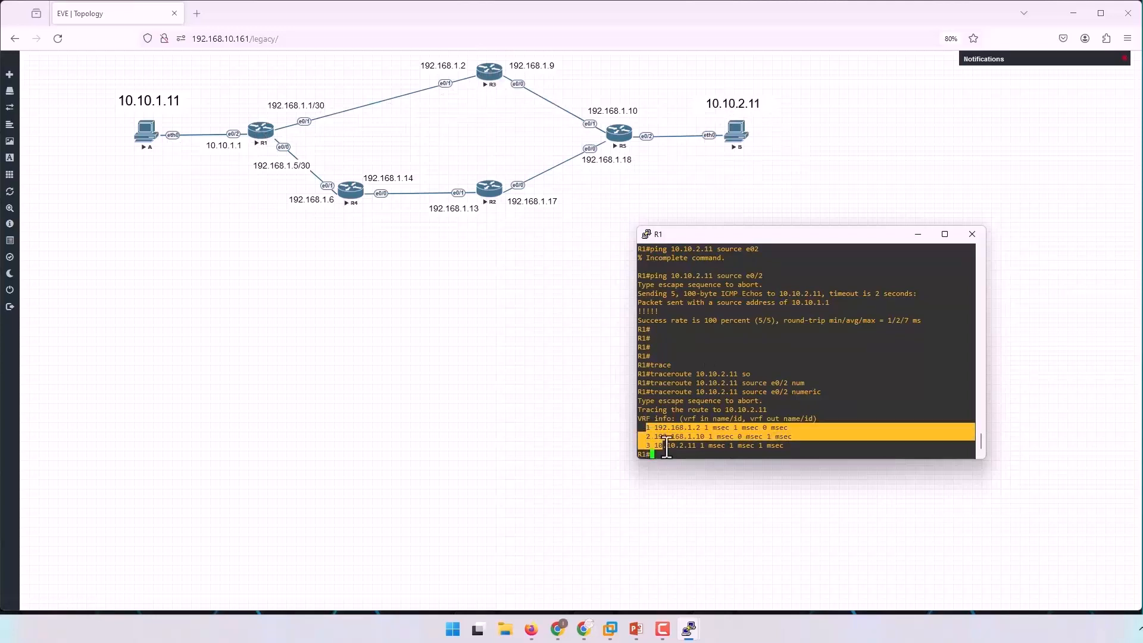
pyautogui.click(852, 386)
pyautogui.press('Return')
pyautogui.press('Return')
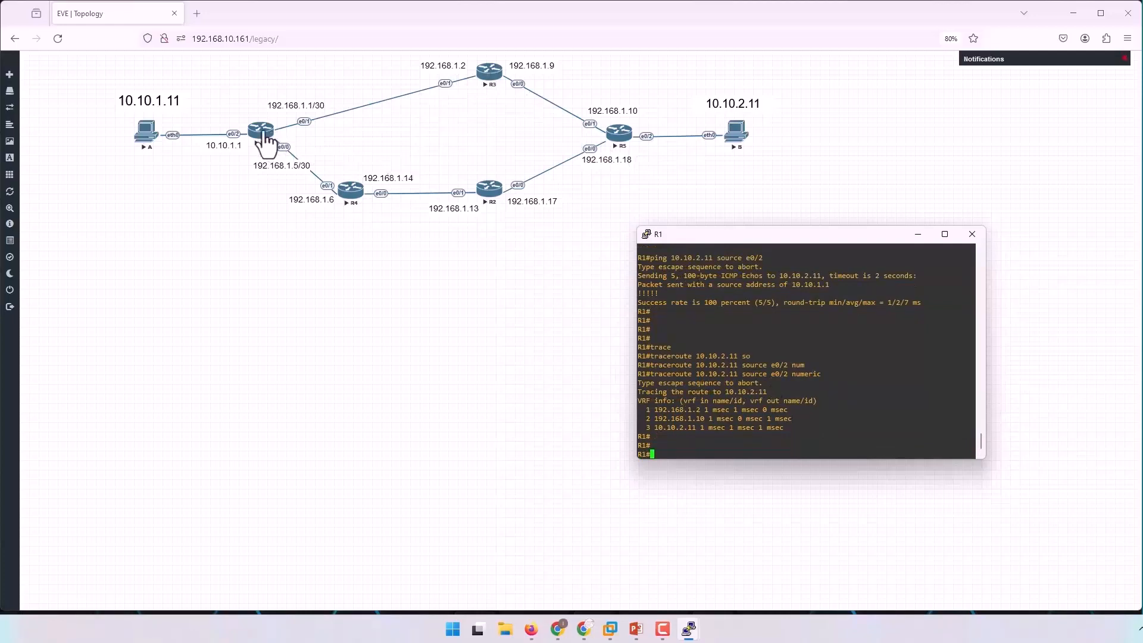
# Enter global configuration mode on R1.
pyautogui.write('cofn t')
pyautogui.press('Return')
pyautogui.write('conf t')
pyautogui.press('Return')
pyautogui.press('Return')
pyautogui.press('Return')
pyautogui.press('Return')
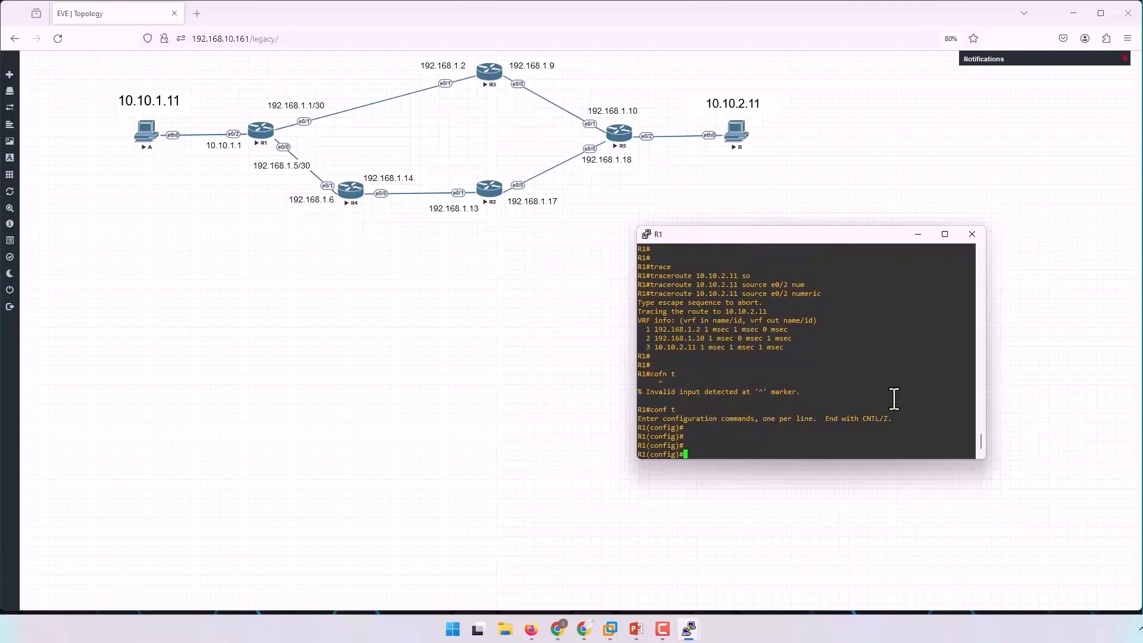
# Add a static route on R1 to 10.10.2.0 255.255.255.0 via next hop 192.168.1.6.
pyautogui.write('ip route ?10.10.')
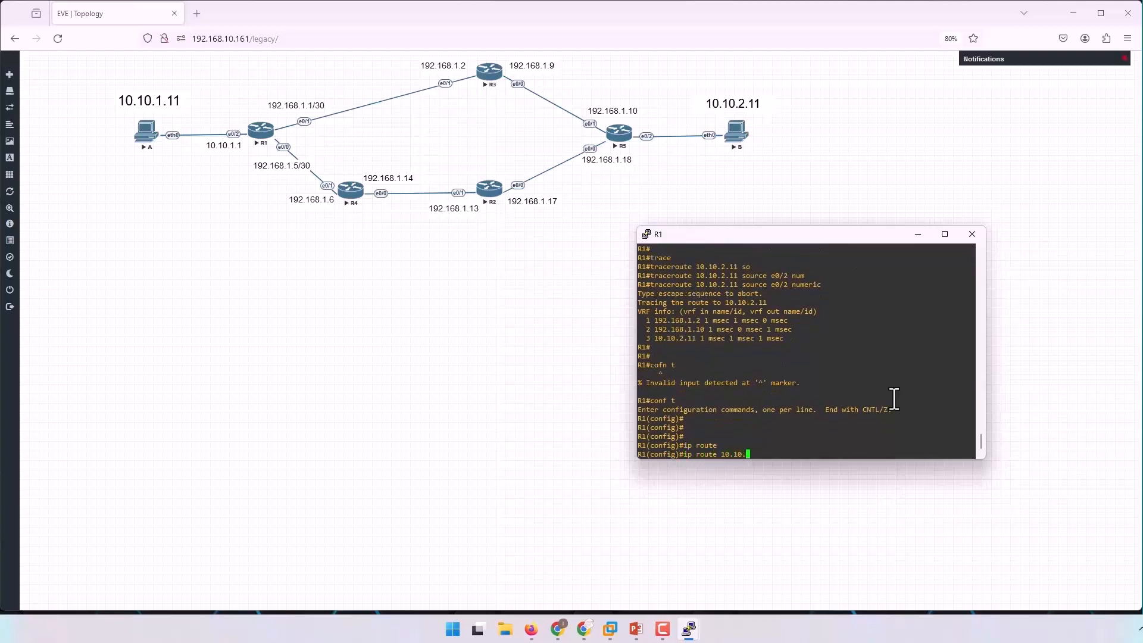
pyautogui.write('2.0 255.255.255.')
pyautogui.write('192.16')
pyautogui.press('Return')
# Display R1's IP routing table from configuration mode and examine the next hops for 10.10.2.0/24.
pyautogui.press('Return')
pyautogui.press('Return')
pyautogui.press('Return')
pyautogui.press('Return')
pyautogui.write('do sh ip route')
pyautogui.press('Return')
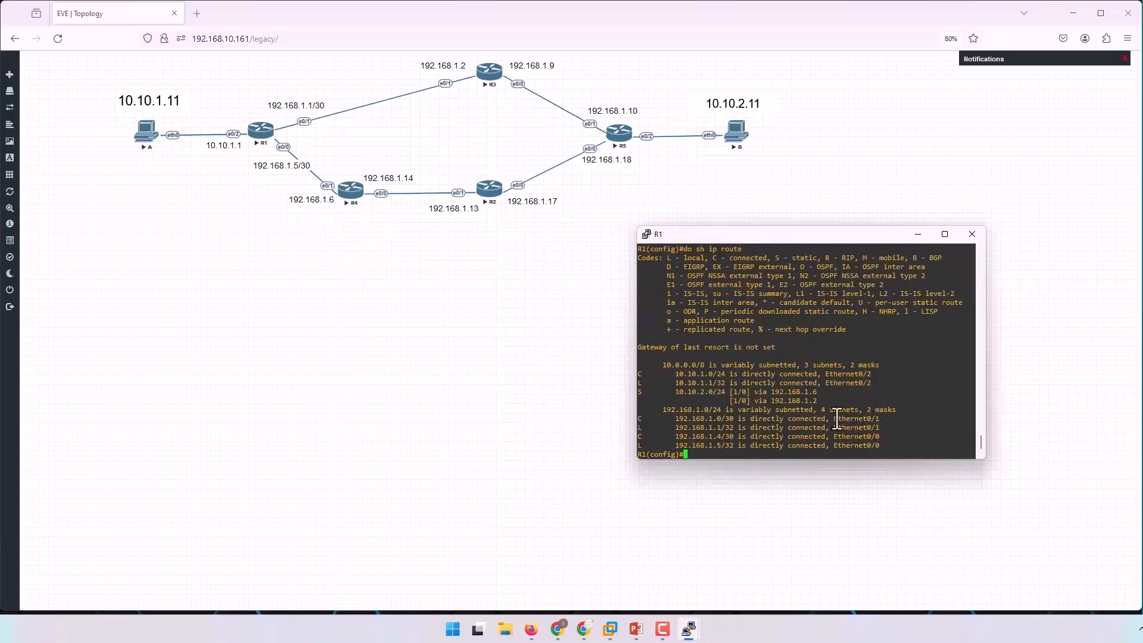
pyautogui.moveTo(667, 393); pyautogui.dragTo(837, 402)
pyautogui.moveTo(667, 394); pyautogui.dragTo(726, 394)
pyautogui.moveTo(707, 395); pyautogui.dragTo(702, 395)
pyautogui.moveTo(820, 395); pyautogui.dragTo(807, 393)
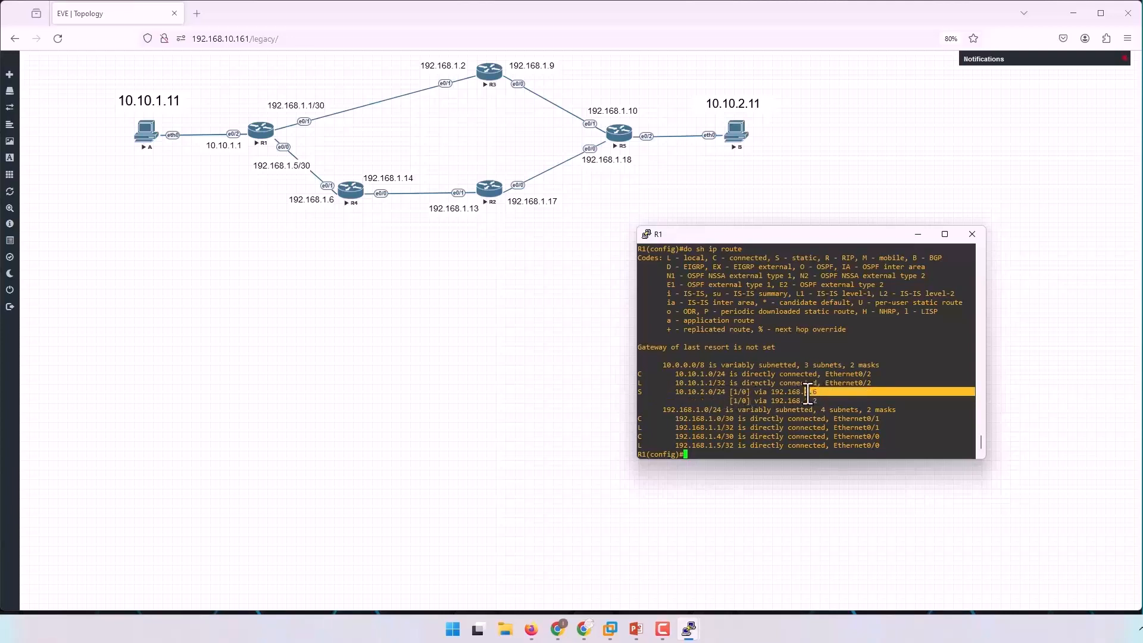
pyautogui.moveTo(817, 401); pyautogui.dragTo(809, 400)
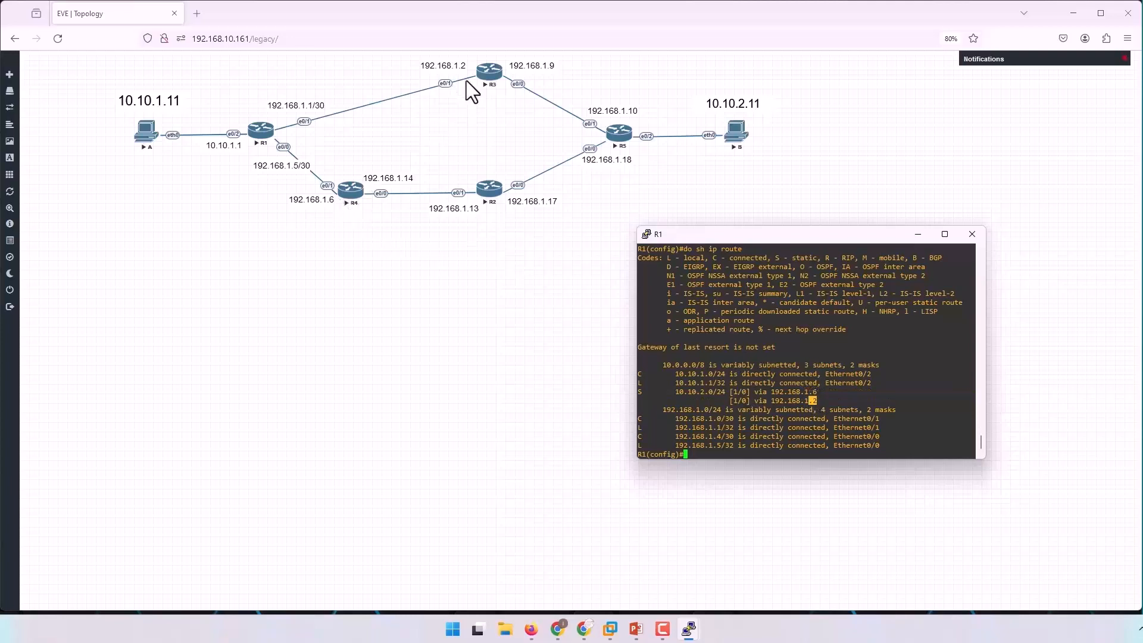
pyautogui.press('Return')
pyautogui.press('Return')
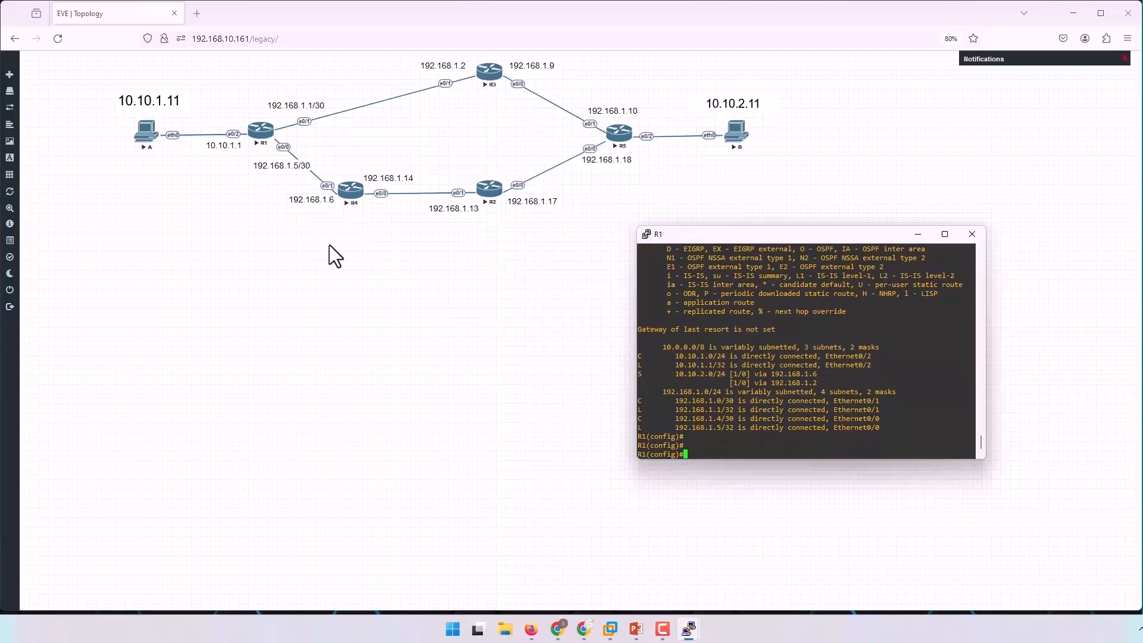
# Open R4's console beside the topology and enter global configuration mode.
pyautogui.click(512, 480)
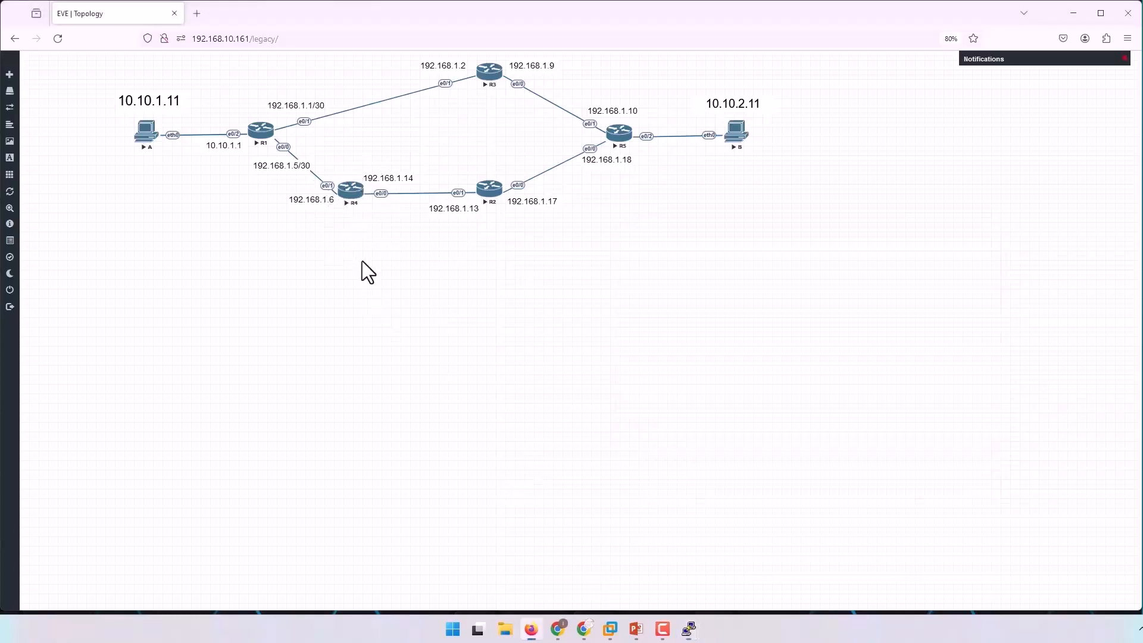
pyautogui.click(351, 191)
pyautogui.moveTo(142, 123); pyautogui.dragTo(733, 374)
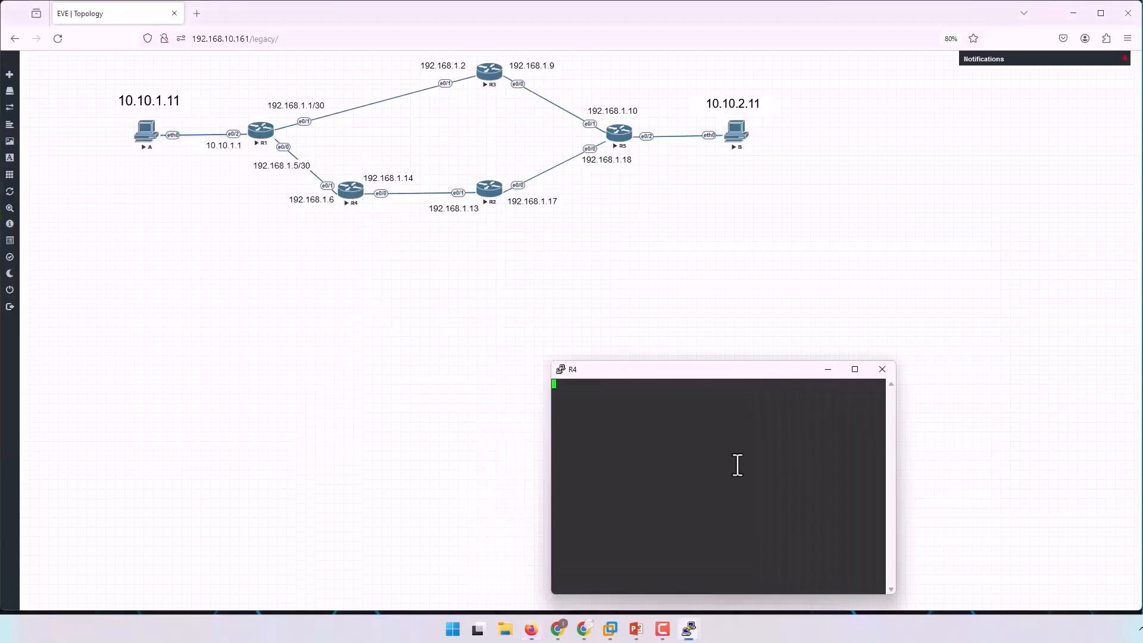
pyautogui.press('Return')
pyautogui.press('Return')
pyautogui.press('Return')
pyautogui.write('en')
pyautogui.press('Return')
pyautogui.write('cofn t')
pyautogui.press('Return')
pyautogui.write('conf t')
pyautogui.press('Return')
pyautogui.press('Return')
pyautogui.press('Return')
# Add a static route on R4 to 10.10.2.0 255.255.255.0 via next hop 192.168.1.13.
pyautogui.write('ip route')
pyautogui.press('Tab')
pyautogui.write('10.10.2.0 255.255.255.0 ')
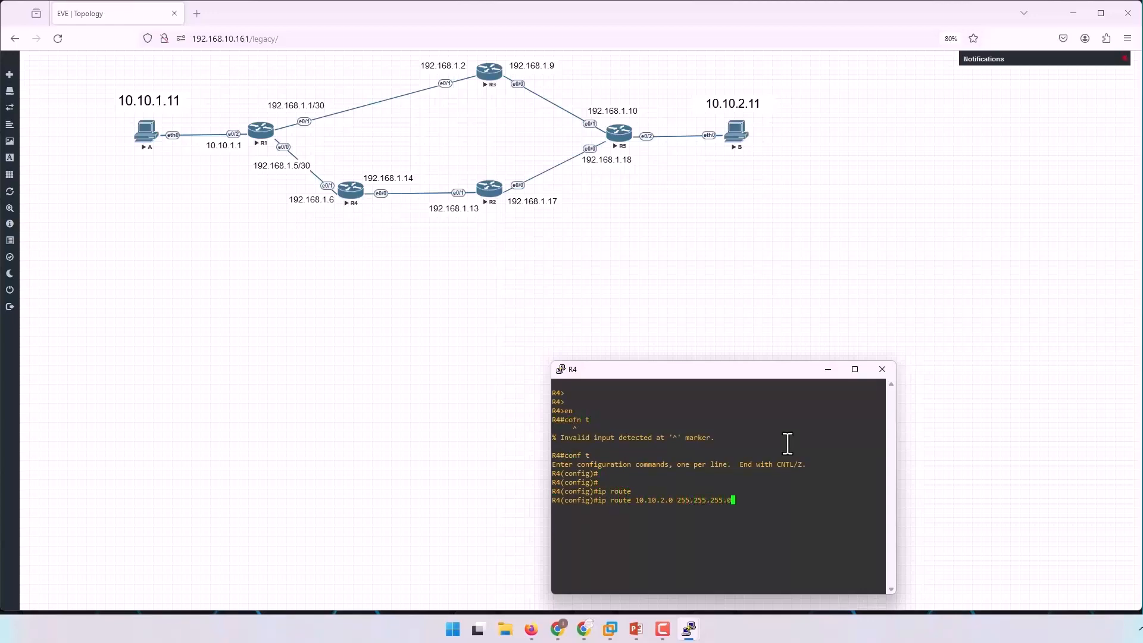
pyautogui.write('192.168.1.13')
pyautogui.press('Return')
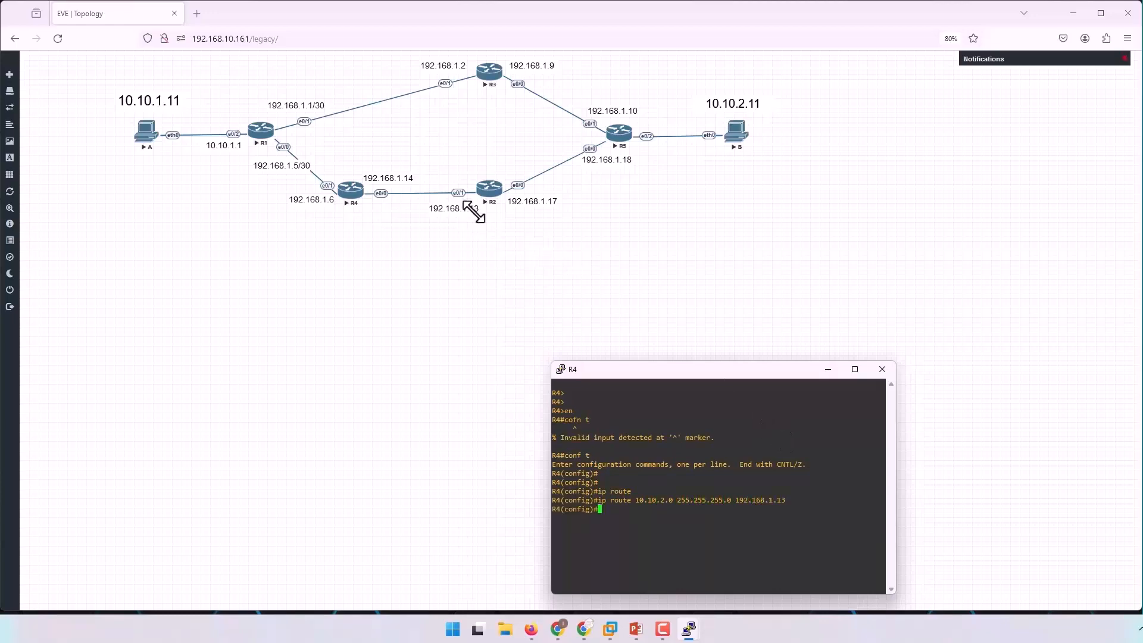
pyautogui.press('Return')
# Add a static route on R4 to 10.10.1.0 255.255.255.0 via next hop 192.168.1.5.
pyautogui.write('0.10.')
pyautogui.press('BackSpace')
pyautogui.press('BackSpace')
pyautogui.press('BackSpace')
pyautogui.press('BackSpace')
pyautogui.press('BackSpace')
pyautogui.press('BackSpace')
pyautogui.write('ip route')
pyautogui.press('Tab')
pyautogui.write('10.1')
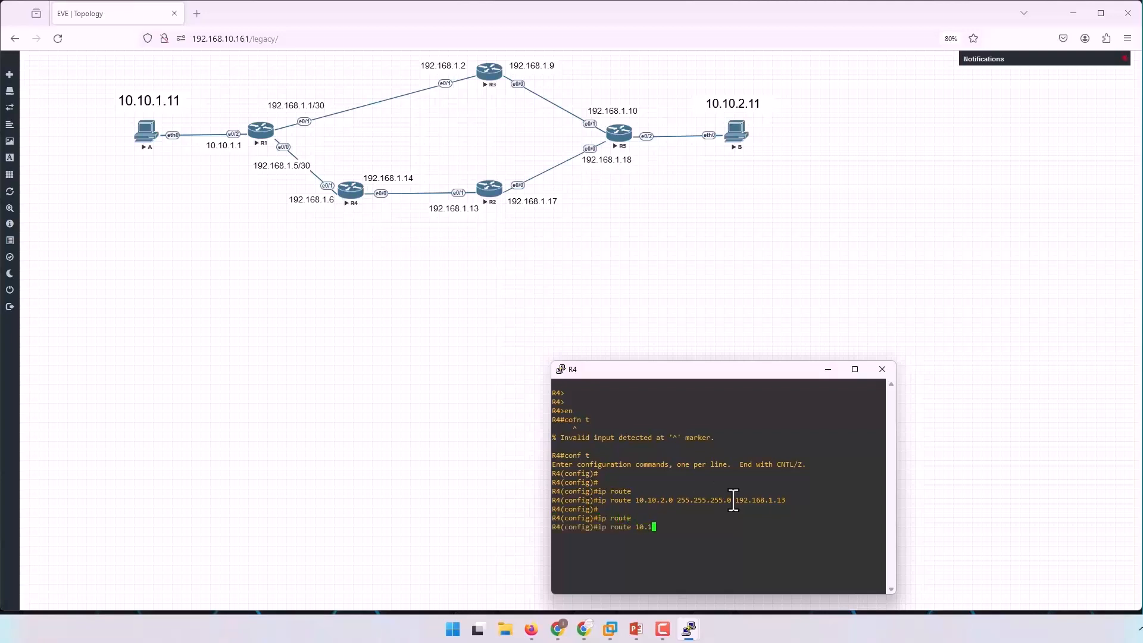
pyautogui.write('0.1.0 255.255.255.0 192.168.1.')
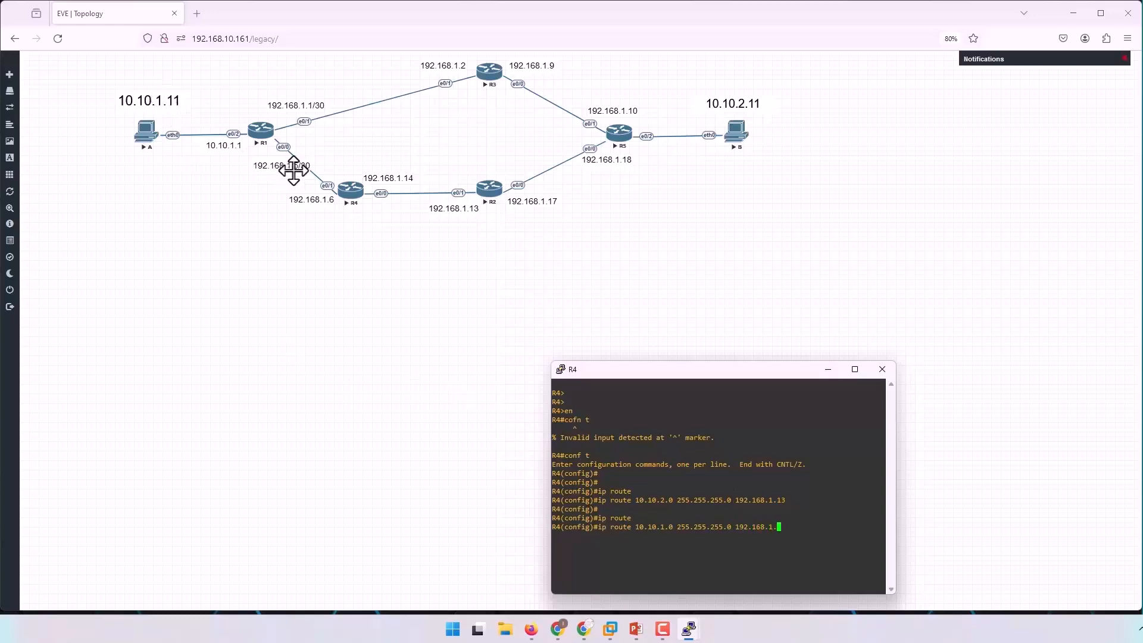
pyautogui.write('5')
pyautogui.press('Return')
pyautogui.press('Return')
pyautogui.press('Return')
pyautogui.press('Return')
pyautogui.press('Return')
# Leave configuration mode on R4 and display its IP routing table.
pyautogui.hotkey('ctrl', 'z')
pyautogui.press('Return')
pyautogui.press('Return')
pyautogui.press('Return')
pyautogui.press('Return')
pyautogui.press('Return')
pyautogui.press('Return')
pyautogui.press('Return')
pyautogui.write('sh i')
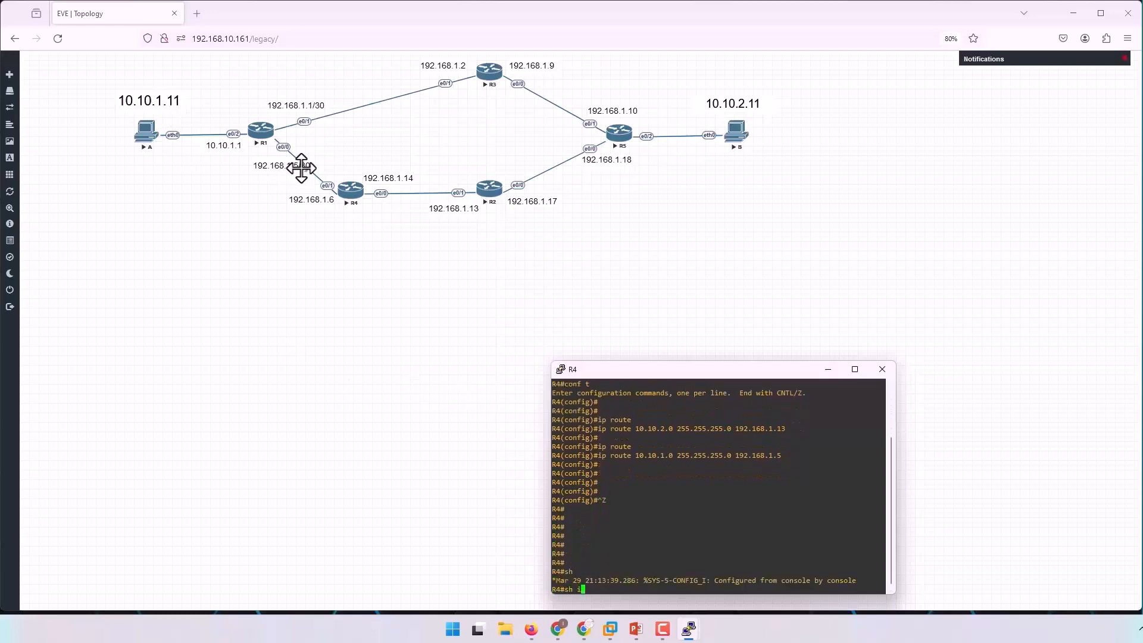
pyautogui.write('p route')
pyautogui.press('Return')
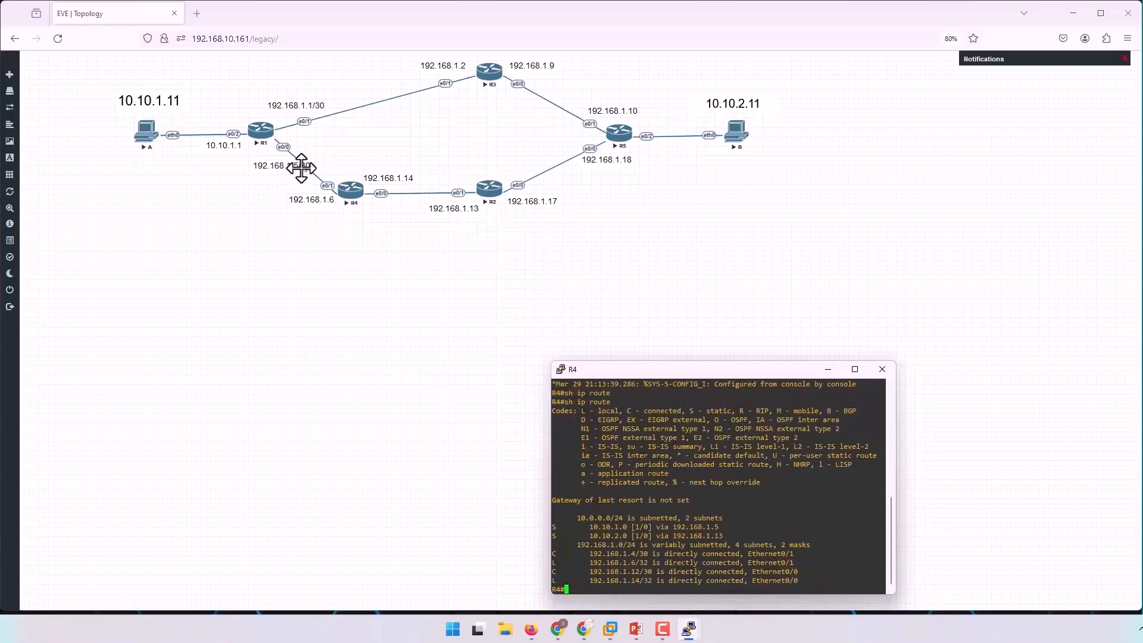
# Examine the static entries for 10.10.1.0 and 10.10.2.0 in R4's routing table.
pyautogui.moveTo(553, 528); pyautogui.dragTo(744, 528)
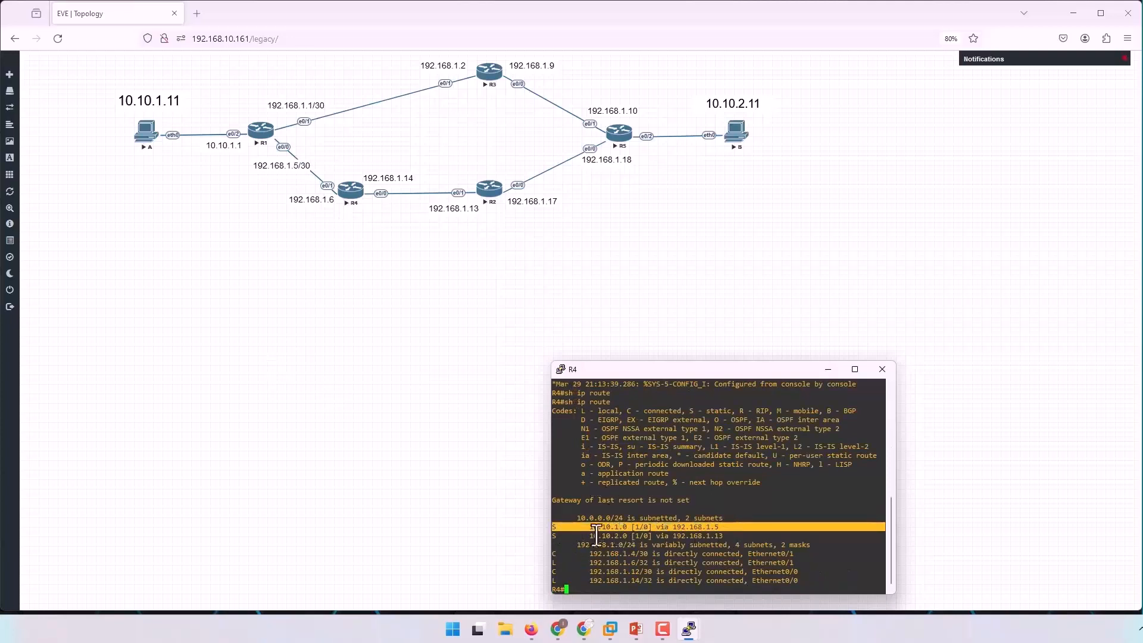
pyautogui.moveTo(554, 535); pyautogui.dragTo(674, 535)
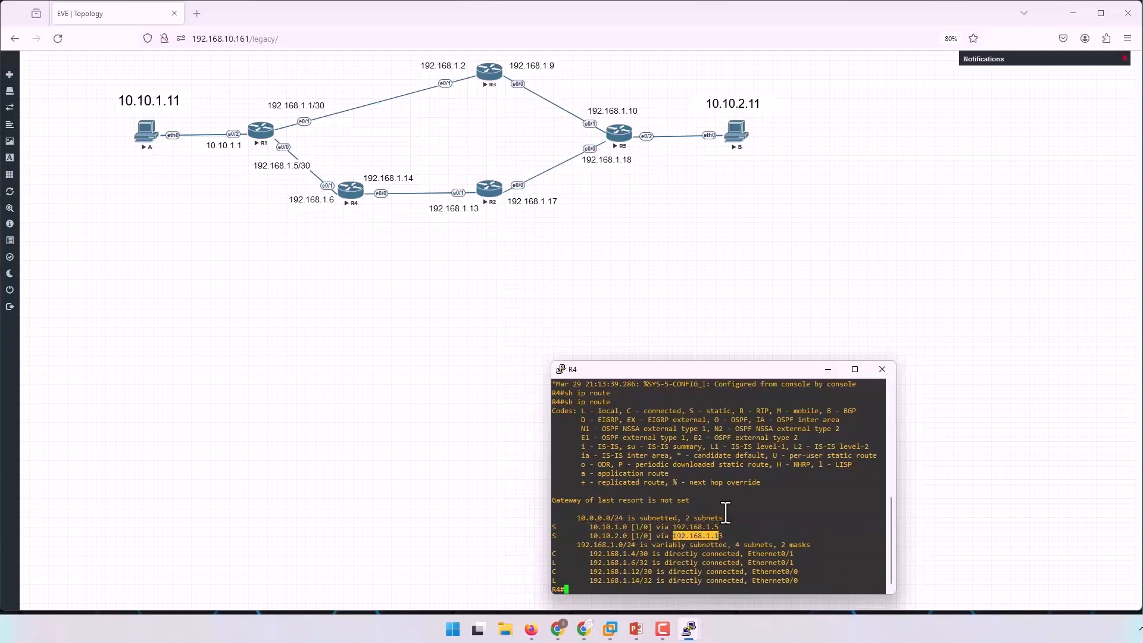
pyautogui.press('Return')
pyautogui.press('Return')
pyautogui.press('Return')
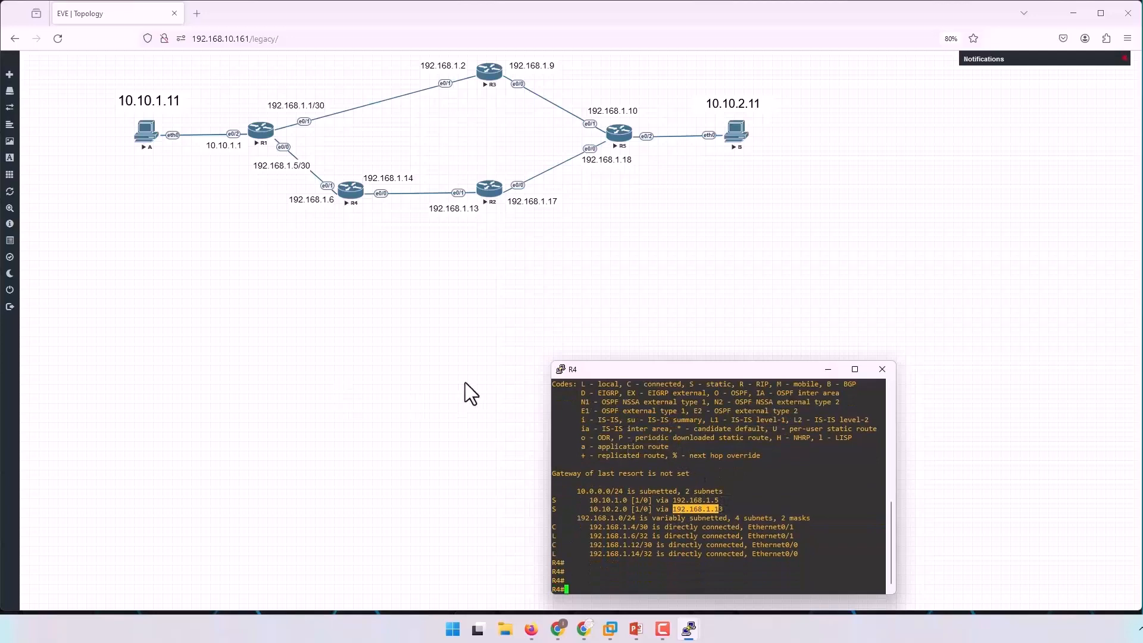
# Open R2's console beside the topology and enter global configuration mode.
pyautogui.click(412, 392)
pyautogui.click(488, 188)
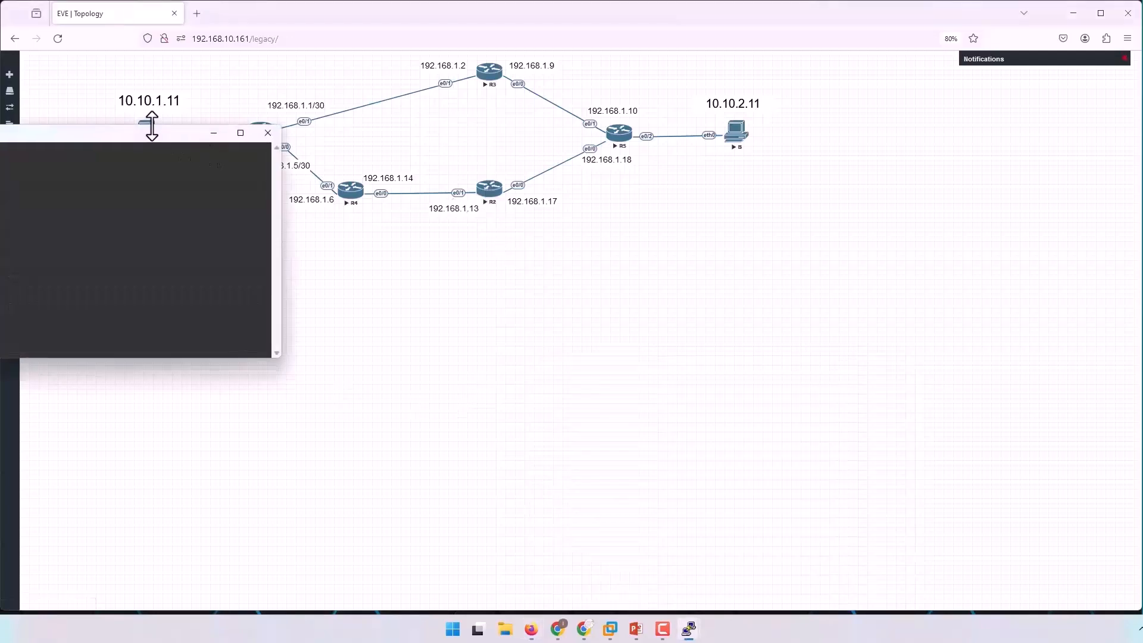
pyautogui.moveTo(141, 132); pyautogui.dragTo(949, 366)
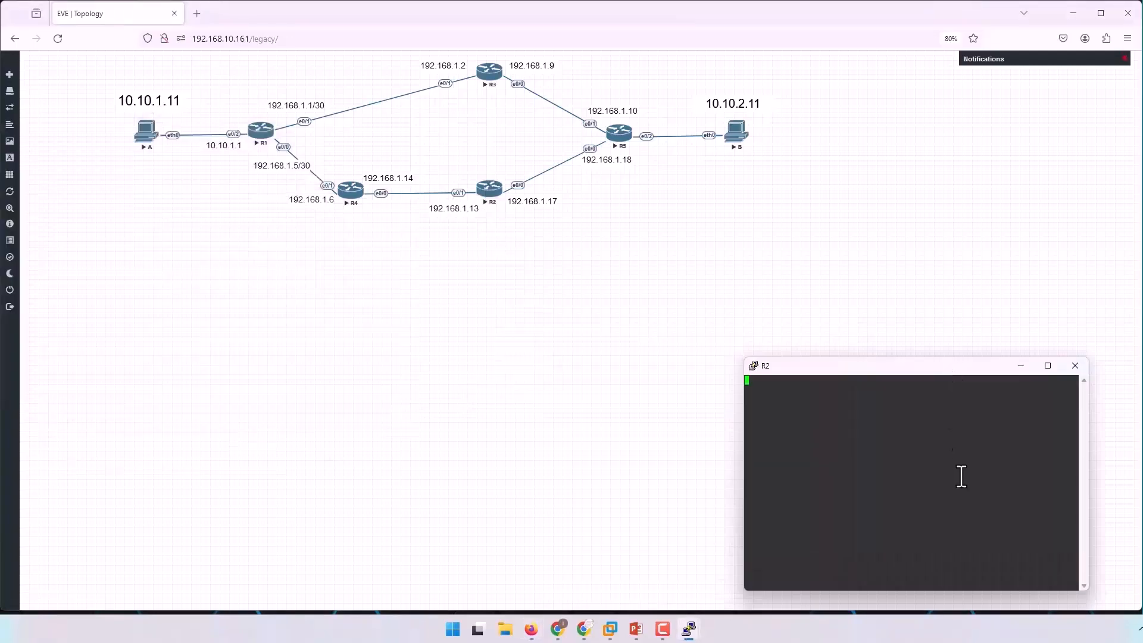
pyautogui.press('Return')
pyautogui.press('Return')
pyautogui.press('Return')
pyautogui.press('Return')
pyautogui.press('Return')
pyautogui.press('Return')
pyautogui.press('Return')
pyautogui.press('Return')
pyautogui.press('Return')
pyautogui.press('Return')
pyautogui.press('Return')
pyautogui.write('en')
pyautogui.press('Return')
pyautogui.press('Return')
pyautogui.write('cofn t')
pyautogui.press('Return')
pyautogui.press('Return')
pyautogui.write('conf t')
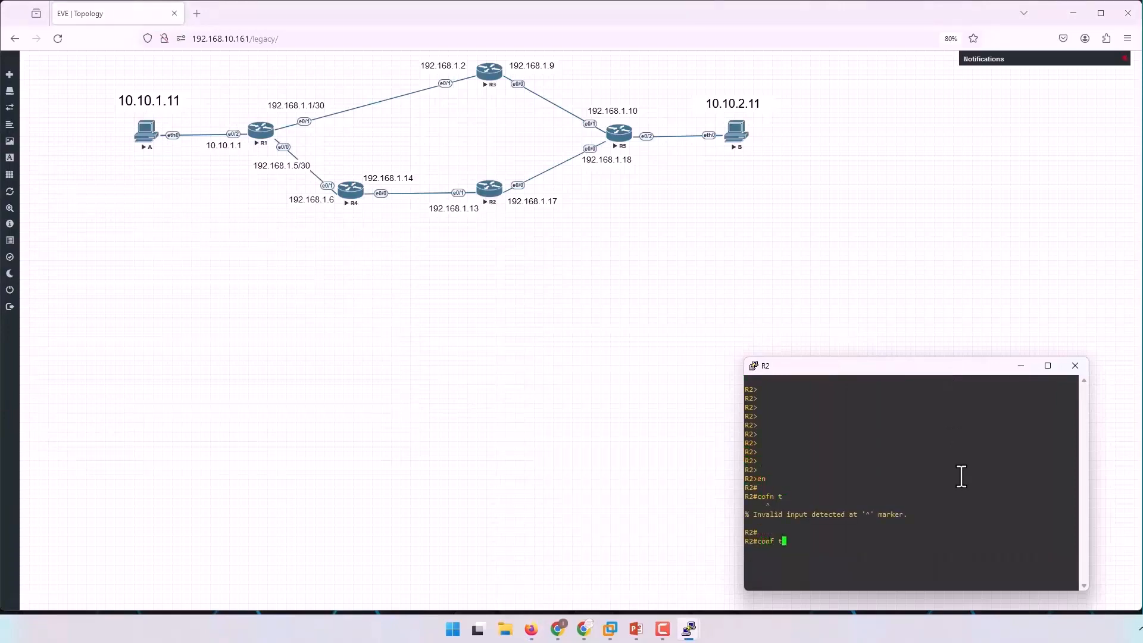
pyautogui.press('Return')
pyautogui.press('Return')
# Add a static route on R2 to 10.10.2.0 255.255.255.0 via next hop 192.168.1.18.
pyautogui.write('ip rp')
pyautogui.press('BackSpace')
pyautogui.press('BackSpace')
pyautogui.press('BackSpace')
pyautogui.write('route')
pyautogui.press('Tab')
pyautogui.write('10.10.2')
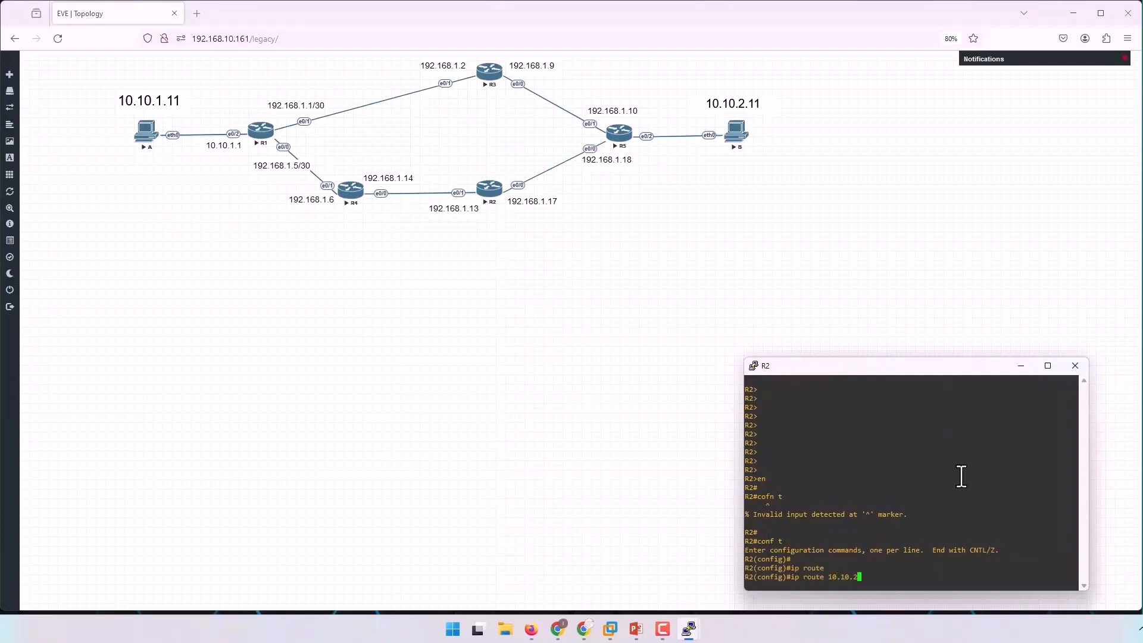
pyautogui.write('.0 255.255.255.0 192.168.1')
pyautogui.press('Return')
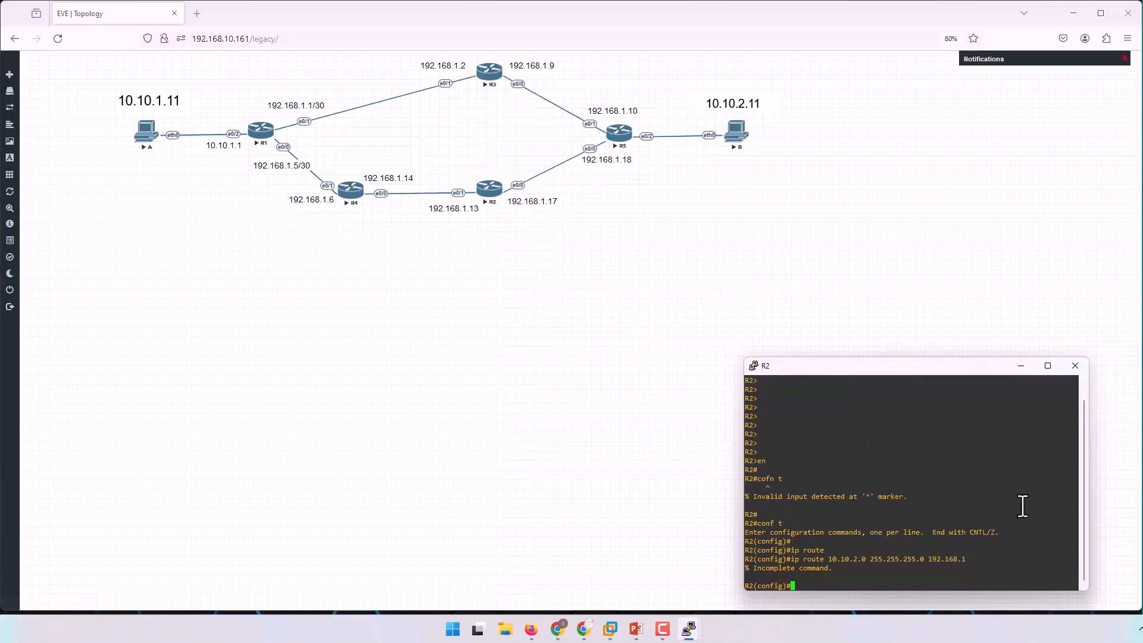
pyautogui.press('Up')
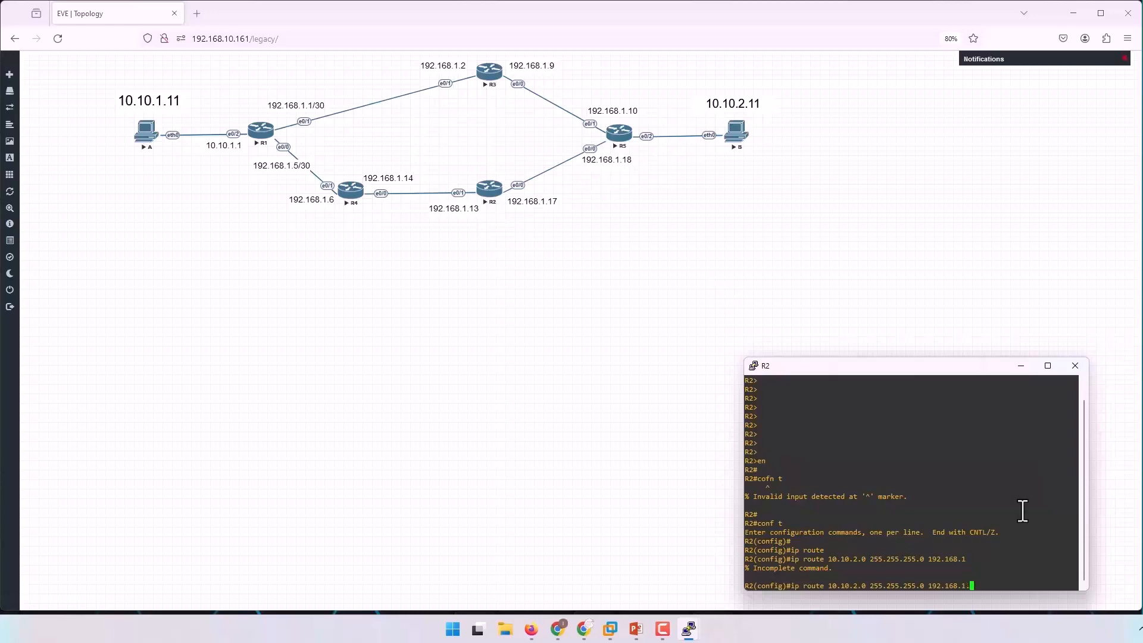
pyautogui.write('.18')
pyautogui.press('Return')
pyautogui.press('Return')
pyautogui.press('Return')
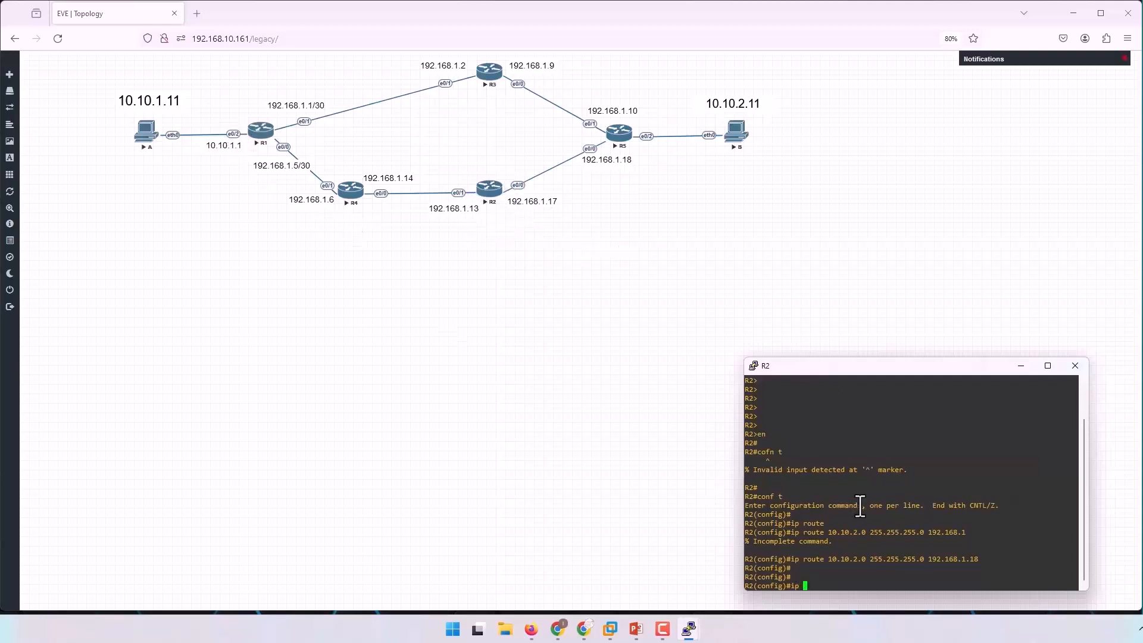
# Add a static route on R2 to 10.10.1.0 255.255.255.0 via next hop 192.168.1.14.
pyautogui.write('te')
pyautogui.press('Tab')
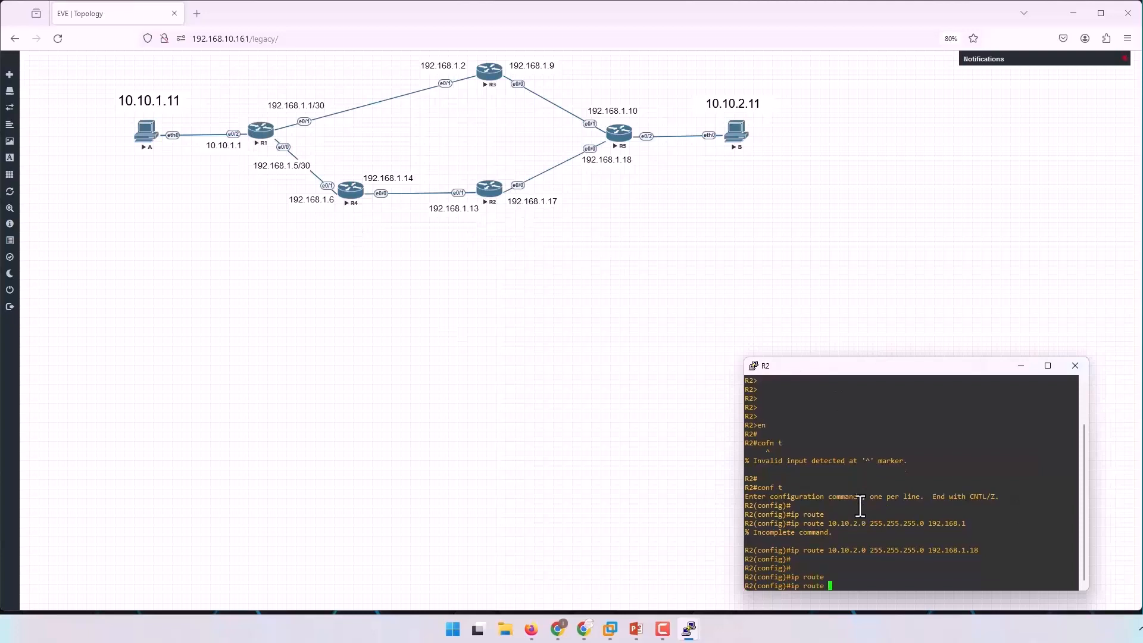
pyautogui.write('10.10.1.0 255.255.255.0 192.')
pyautogui.write('168.1.14')
pyautogui.press('Return')
pyautogui.press('Return')
pyautogui.press('Return')
pyautogui.press('Return')
# Leave configuration mode on R2, display its IP routing table and examine the static entries.
pyautogui.hotkey('ctrl', 'z')
pyautogui.press('Return')
pyautogui.write('sh ip rout')
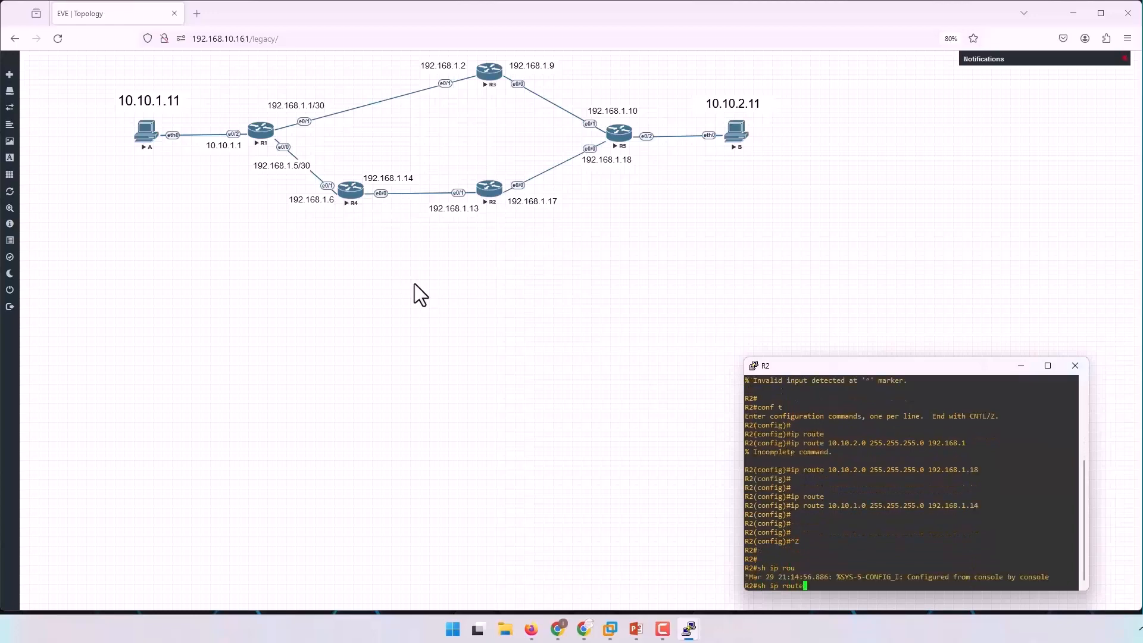
pyautogui.write('e')
pyautogui.press('Return')
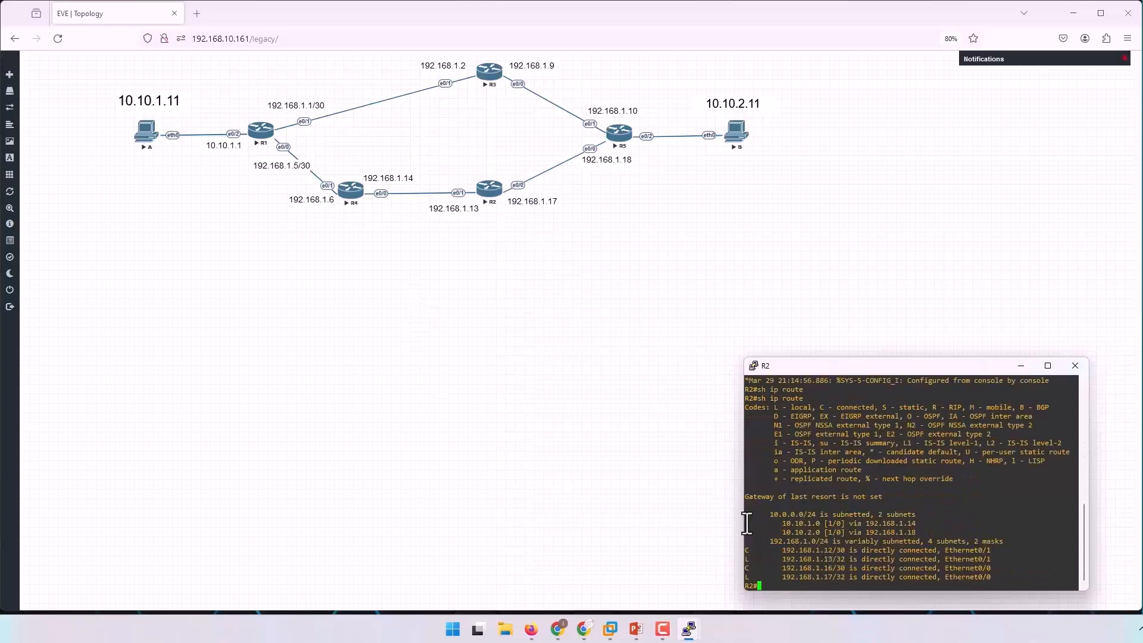
pyautogui.moveTo(746, 524); pyautogui.dragTo(935, 531)
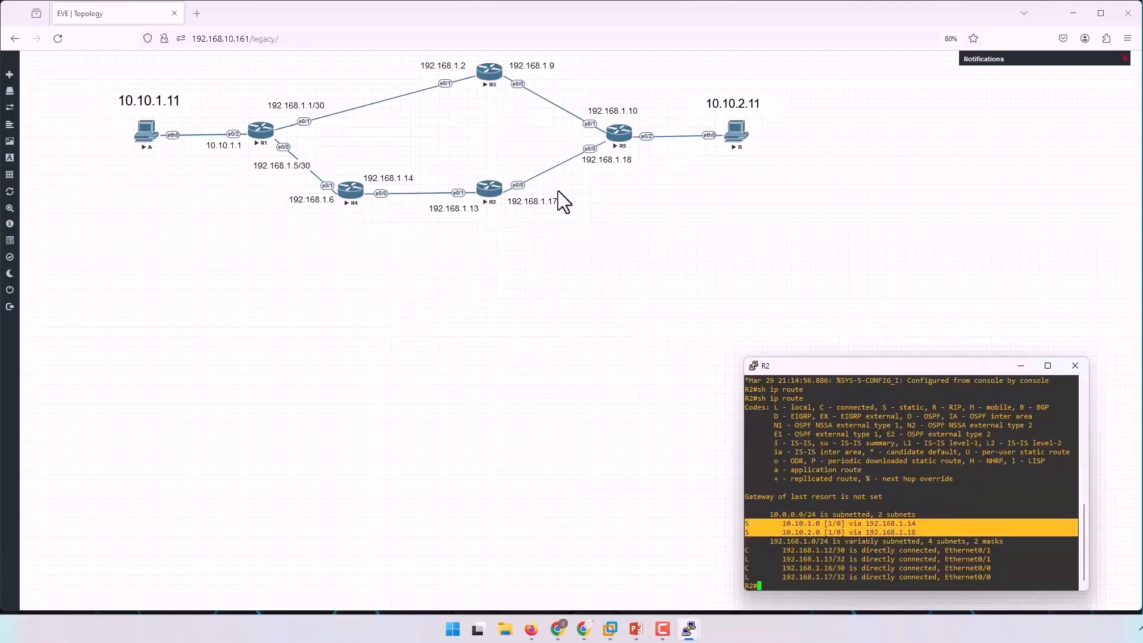
# Switch to R5's console session and enter privileged EXEC mode.
pyautogui.moveTo(689, 628)
pyautogui.click(680, 568)
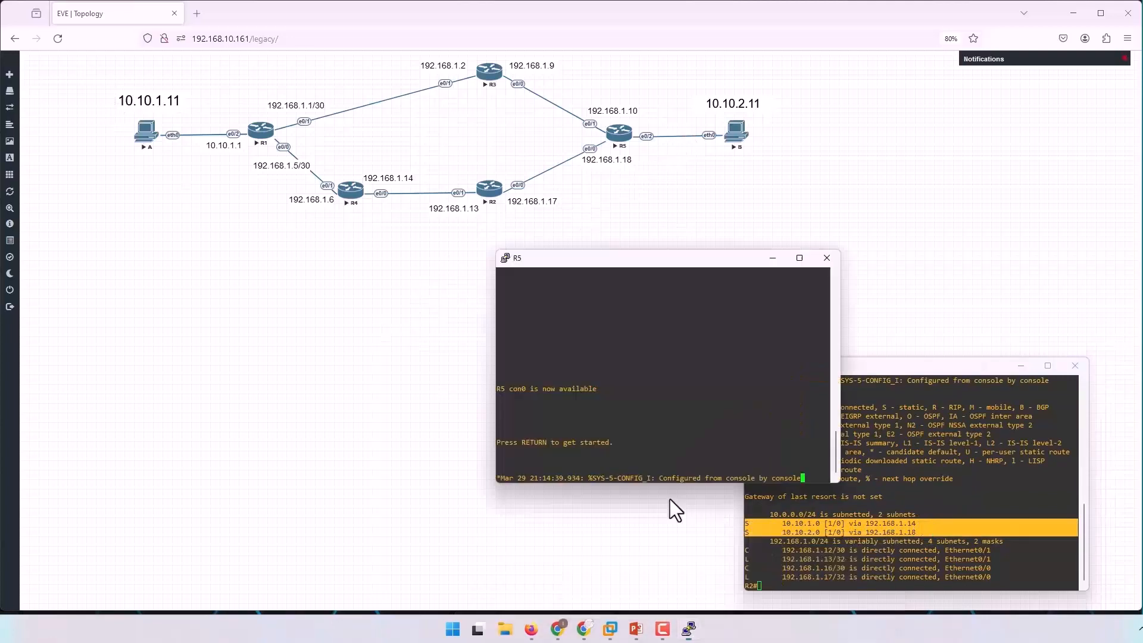
pyautogui.press('Return')
pyautogui.press('Return')
pyautogui.press('Return')
pyautogui.press('Return')
pyautogui.press('Return')
pyautogui.press('Return')
pyautogui.press('Return')
pyautogui.press('Return')
pyautogui.press('Return')
pyautogui.write('en')
pyautogui.press('Return')
pyautogui.press('Return')
pyautogui.press('Return')
pyautogui.press('Return')
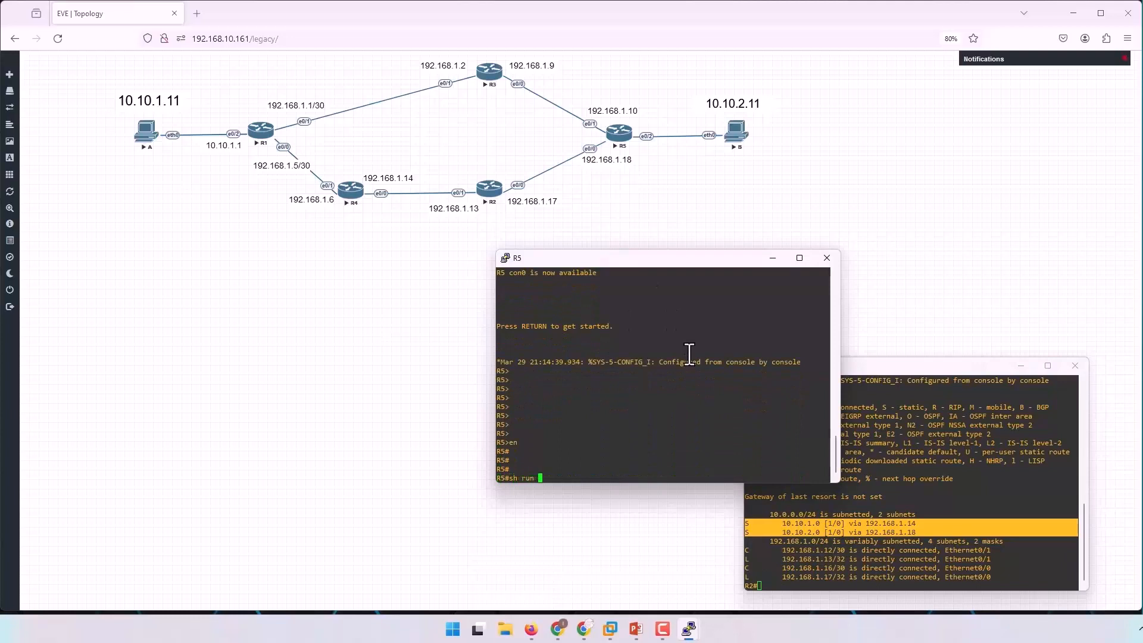
# Display the route section of R5's running configuration and examine its static route to 10.10.1.0.
pyautogui.write('out')
pyautogui.press('Return')
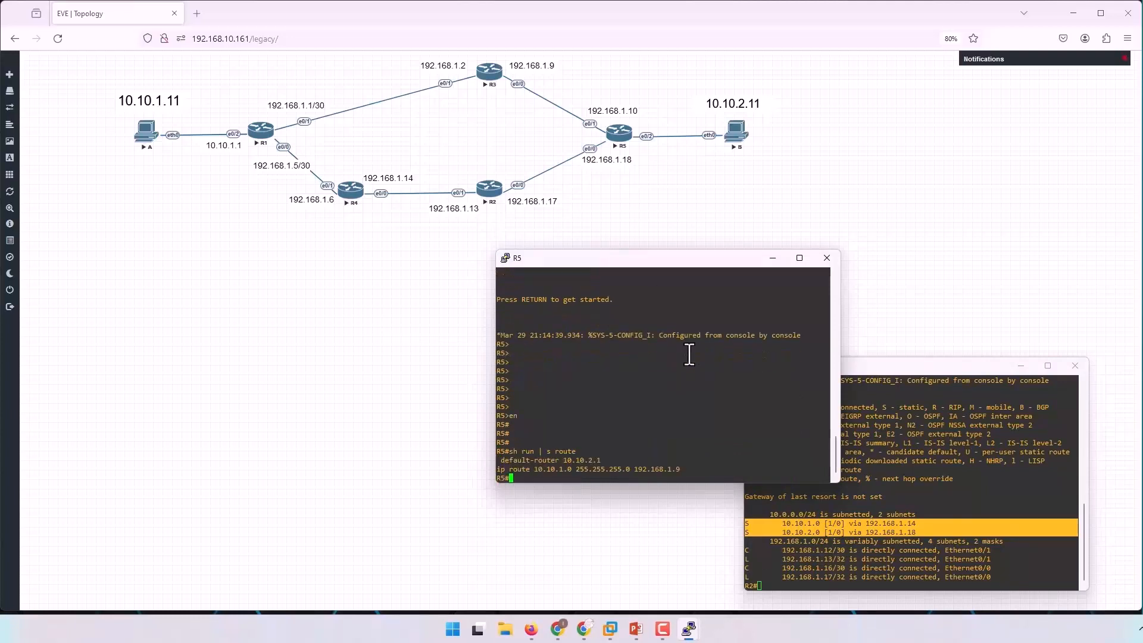
pyautogui.moveTo(498, 471); pyautogui.dragTo(602, 471)
pyautogui.click(576, 468)
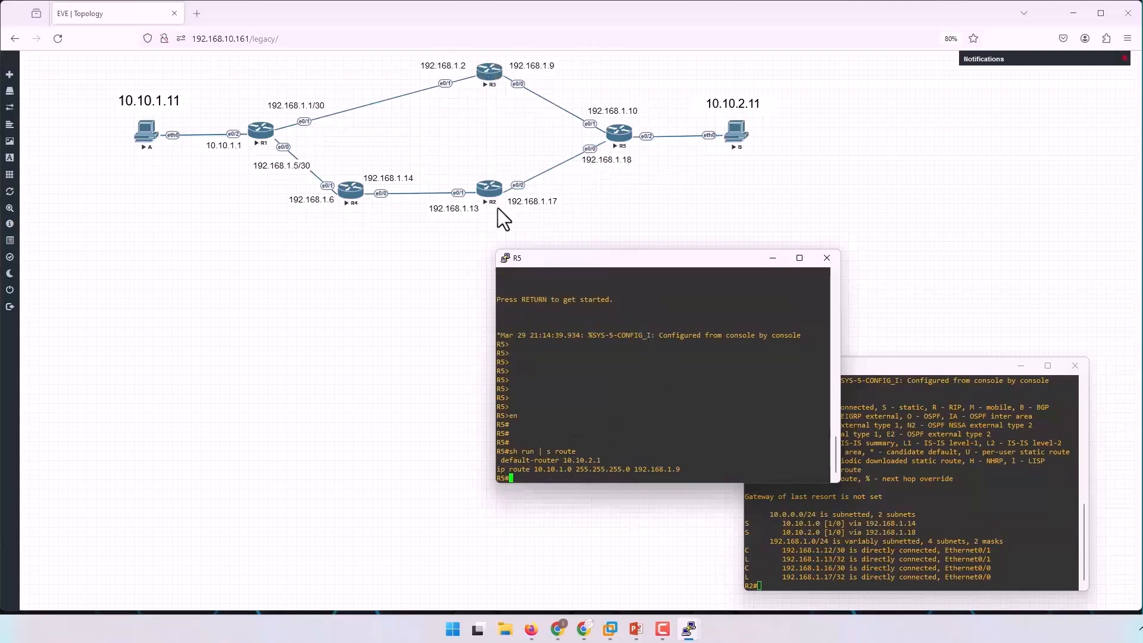
# Enter global configuration mode on R5.
pyautogui.press('Return')
pyautogui.press('Return')
pyautogui.press('Return')
pyautogui.write('conf t')
pyautogui.press('Return')
pyautogui.press('Return')
pyautogui.press('Return')
pyautogui.press('Return')
# Add a static route on R5 to 10.10.1.0 255.255.255.255 via 192.168.1.17 and leave configuration mode.
pyautogui.write('ip route')
pyautogui.press('Tab')
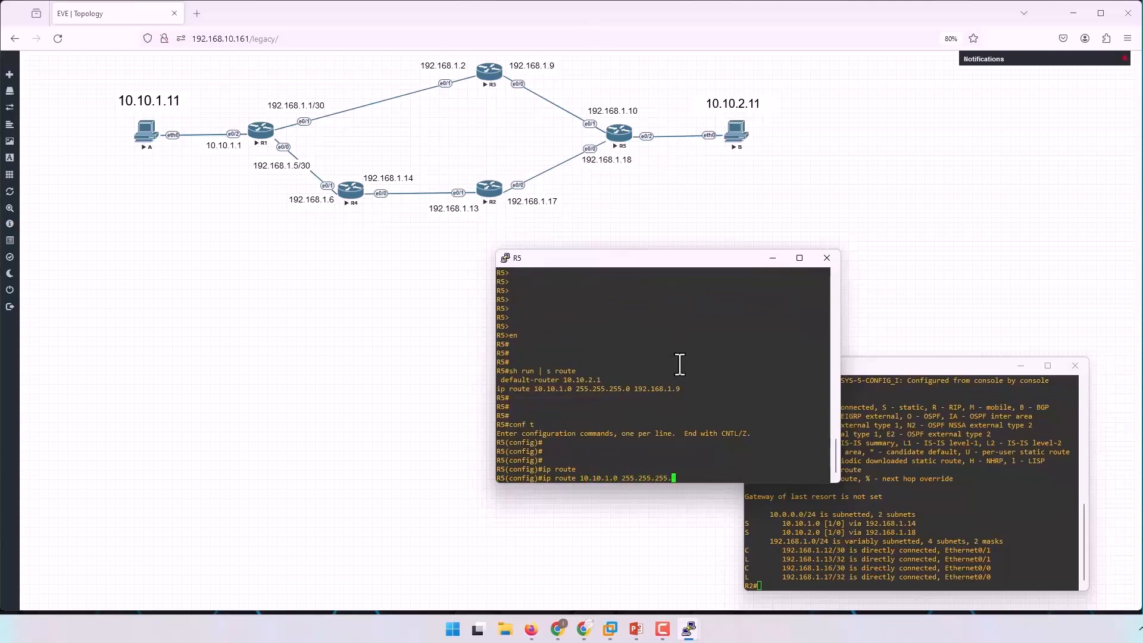
pyautogui.write('92.168.1.17')
pyautogui.press('Return')
pyautogui.press('Return')
pyautogui.press('Return')
pyautogui.press('Return')
pyautogui.press('Return')
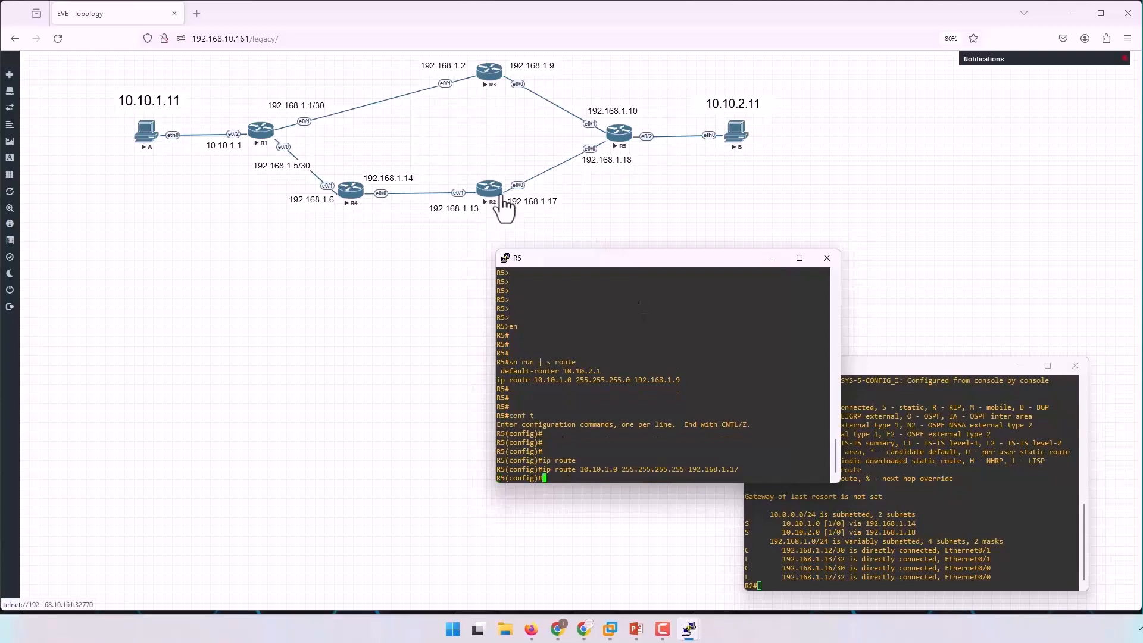
pyautogui.hotkey('ctrl', 'z')
pyautogui.press('Return')
pyautogui.press('Return')
pyautogui.press('Return')
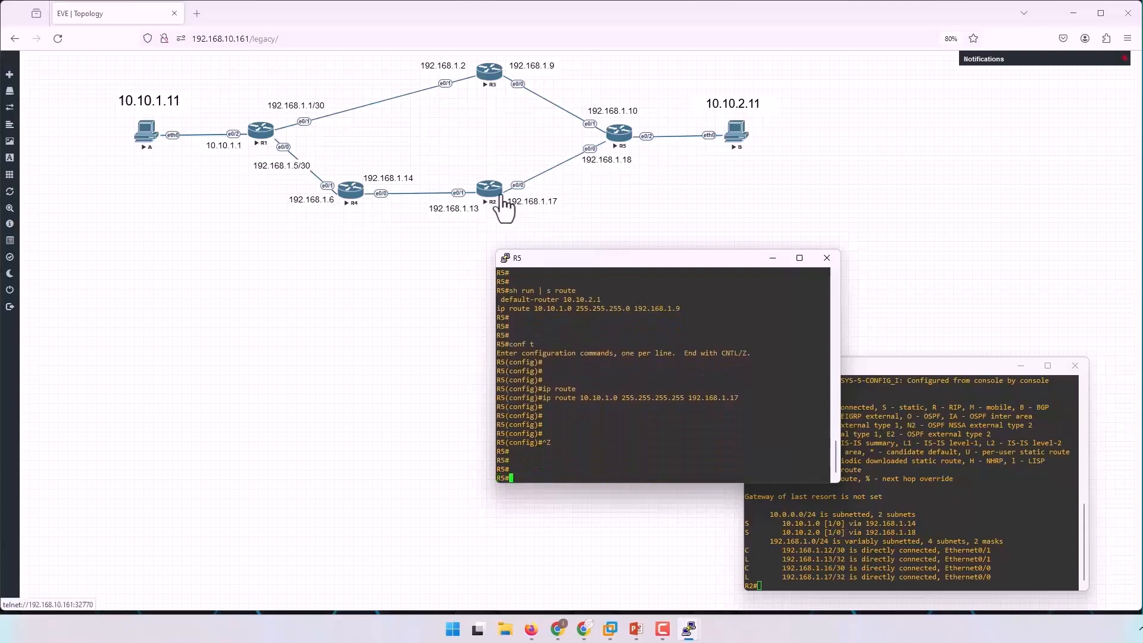
# Display R5's IP routing table and its brief IP interface summary.
pyautogui.write('sh ip route')
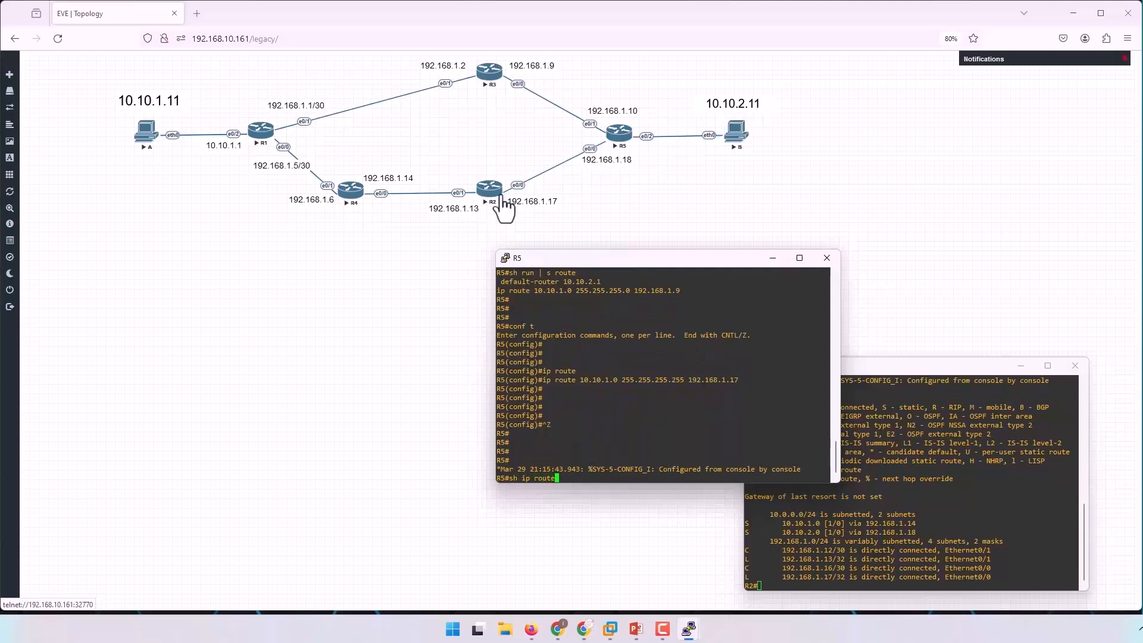
pyautogui.press('Return')
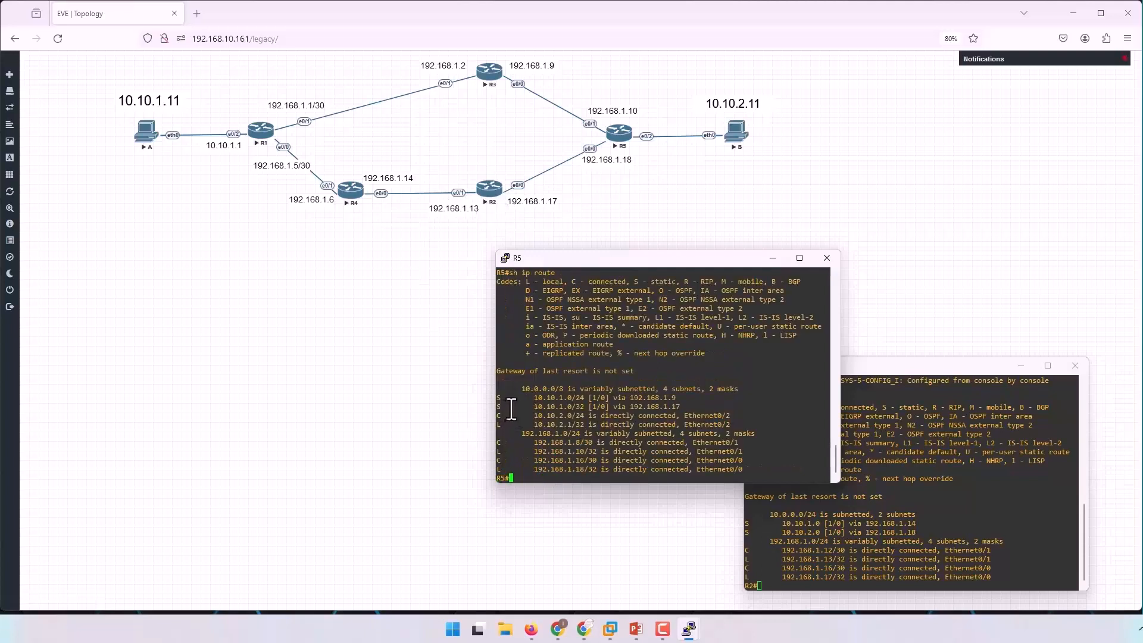
pyautogui.press('Return')
pyautogui.press('Return')
pyautogui.write('sh ip int br')
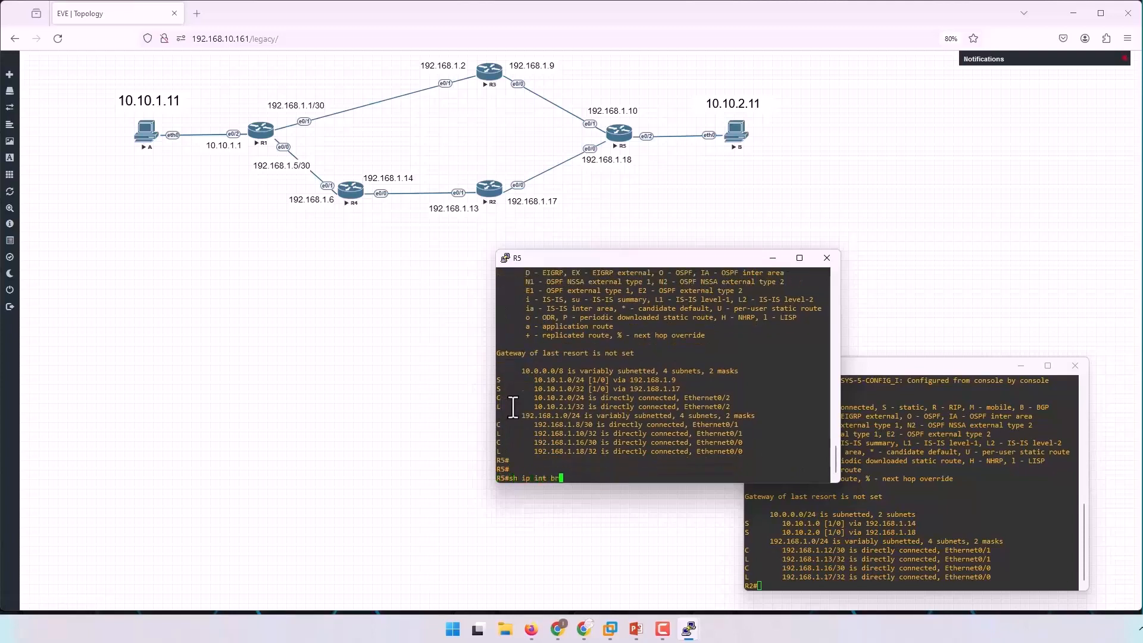
pyautogui.press('Return')
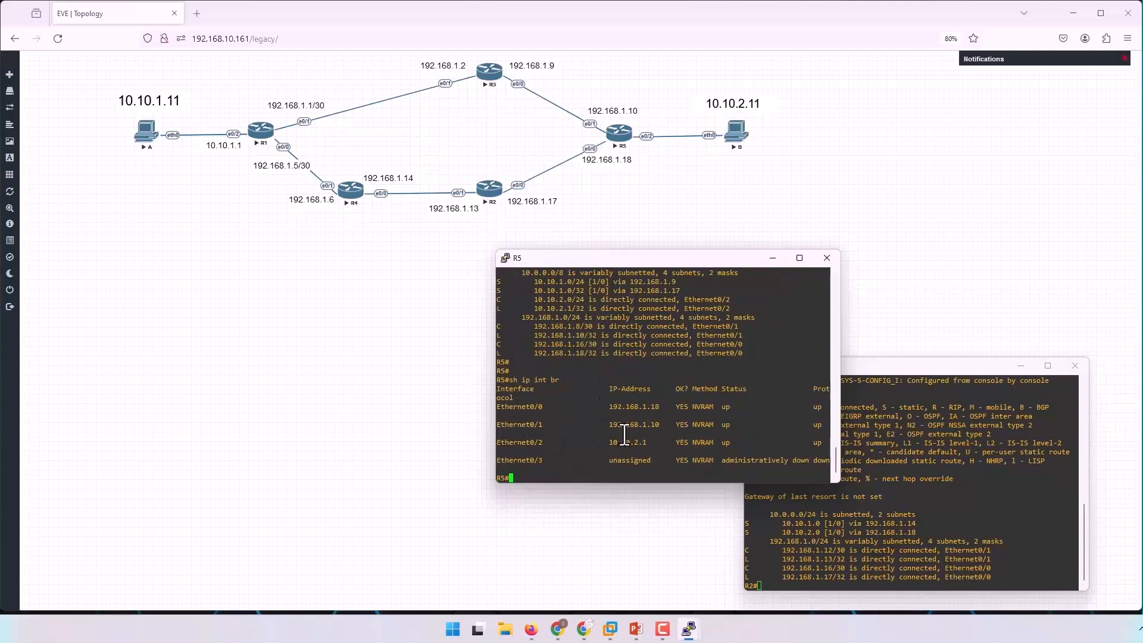
# Enter global configuration mode on R5 and reissue the static route to 10.10.1.0 255.255.255.255 via 192.168.1.17.
pyautogui.press('Up')
pyautogui.press('Up')
pyautogui.press('Up')
pyautogui.press('Up')
pyautogui.press('Up')
pyautogui.press('Up')
pyautogui.write('conf t')
pyautogui.press('Return')
pyautogui.rightClick(624, 435)
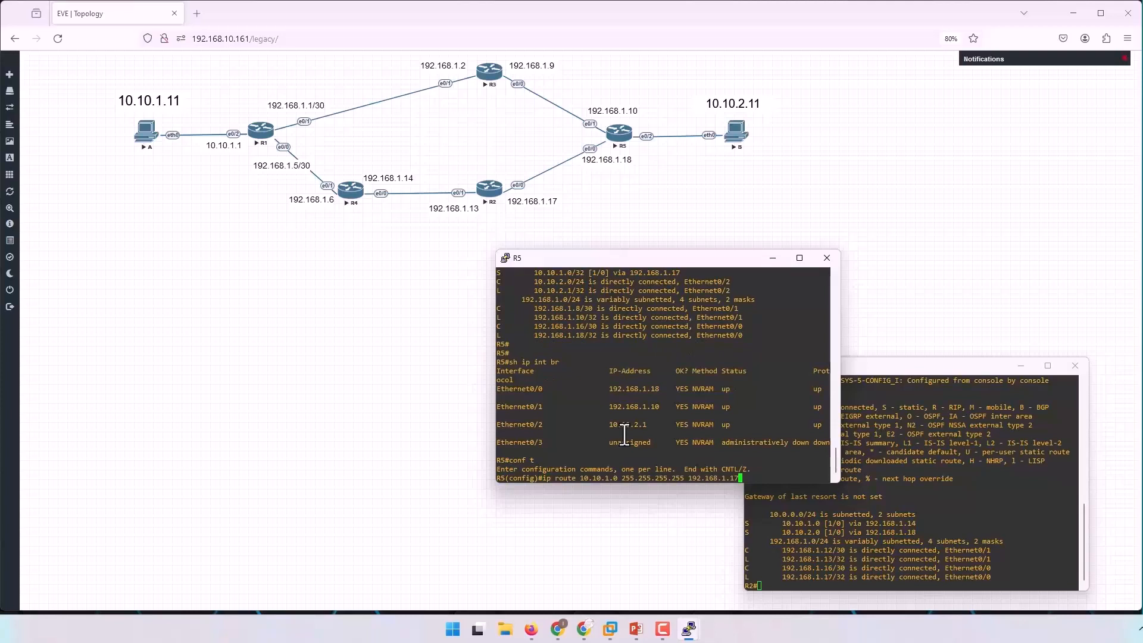
pyautogui.press('Return')
pyautogui.press('Return')
pyautogui.press('Return')
pyautogui.press('Return')
pyautogui.press('Return')
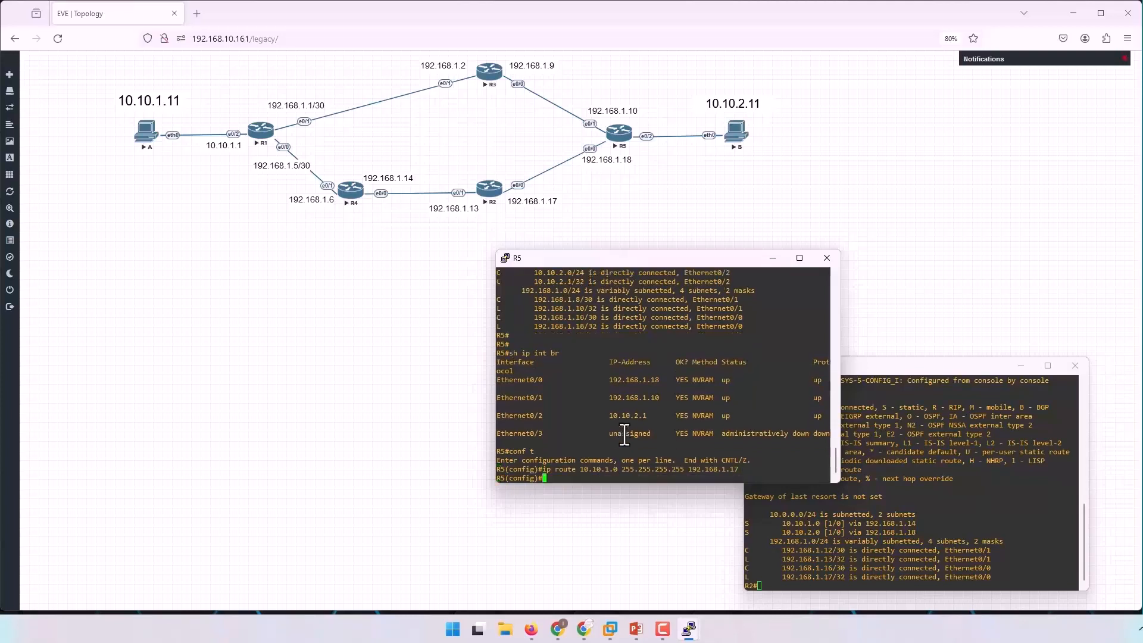
# Ping the next hop 192.168.1.17 from R5's configuration mode.
pyautogui.write('do ping')
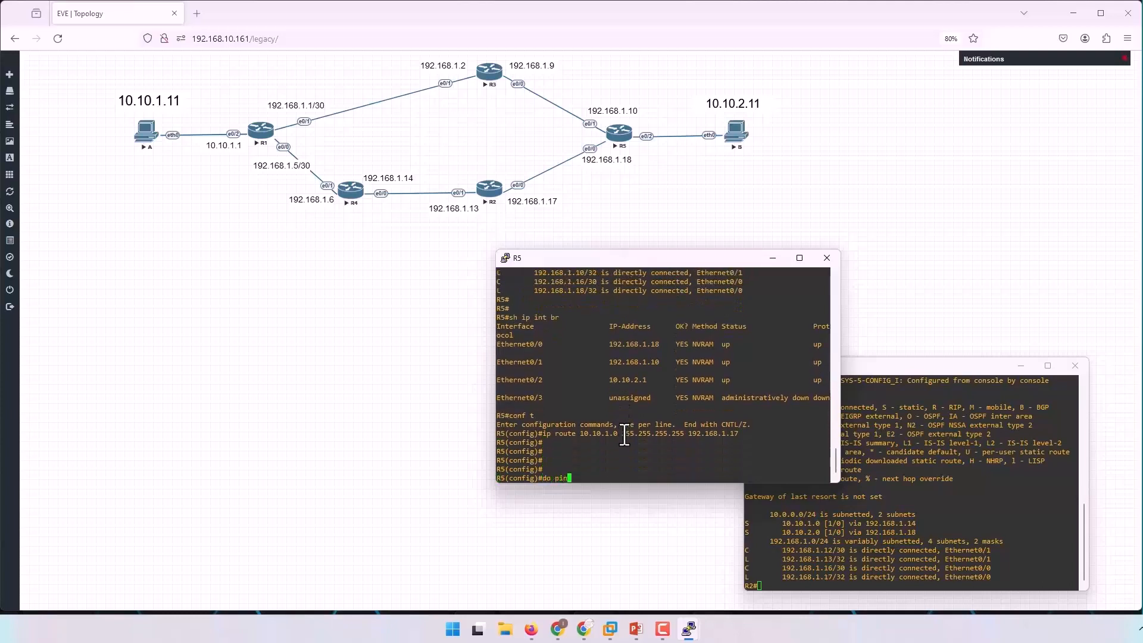
pyautogui.doubleClick(720, 433)
pyautogui.rightClick(734, 438)
pyautogui.press('Return')
pyautogui.press('Return')
pyautogui.press('Return')
pyautogui.press('Return')
# Display R5's routing table from configuration mode and compare the prefix lengths of its two static routes to 10.10.1.0.
pyautogui.write('do sh ip rou')
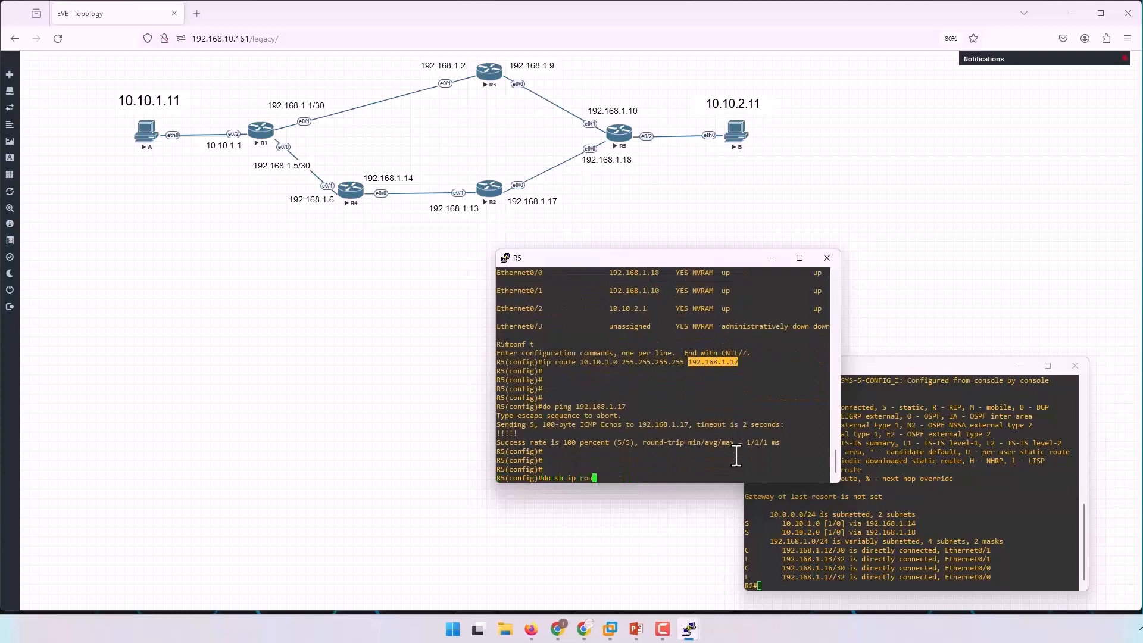
pyautogui.write('te')
pyautogui.press('Return')
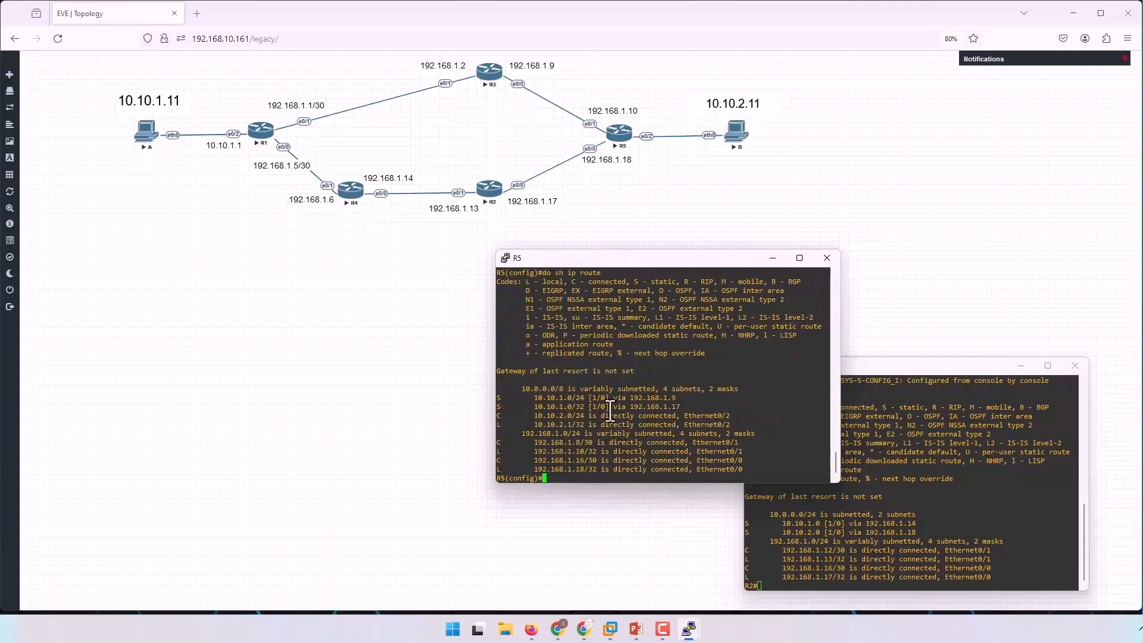
pyautogui.moveTo(500, 398); pyautogui.dragTo(688, 408)
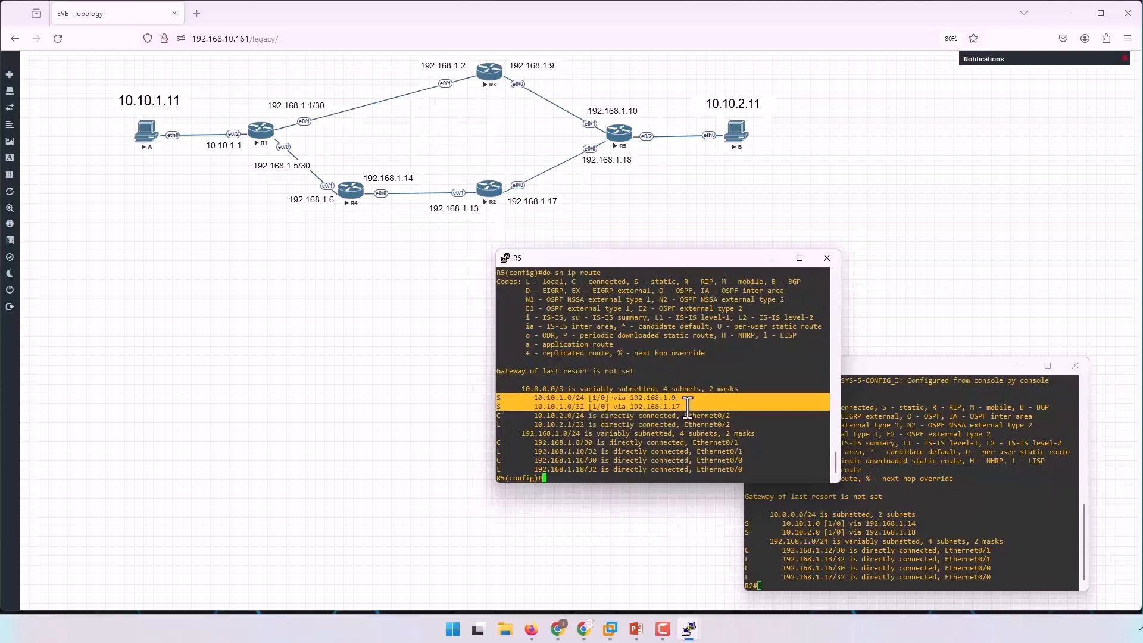
pyautogui.click(539, 401)
pyautogui.moveTo(539, 402); pyautogui.dragTo(581, 408)
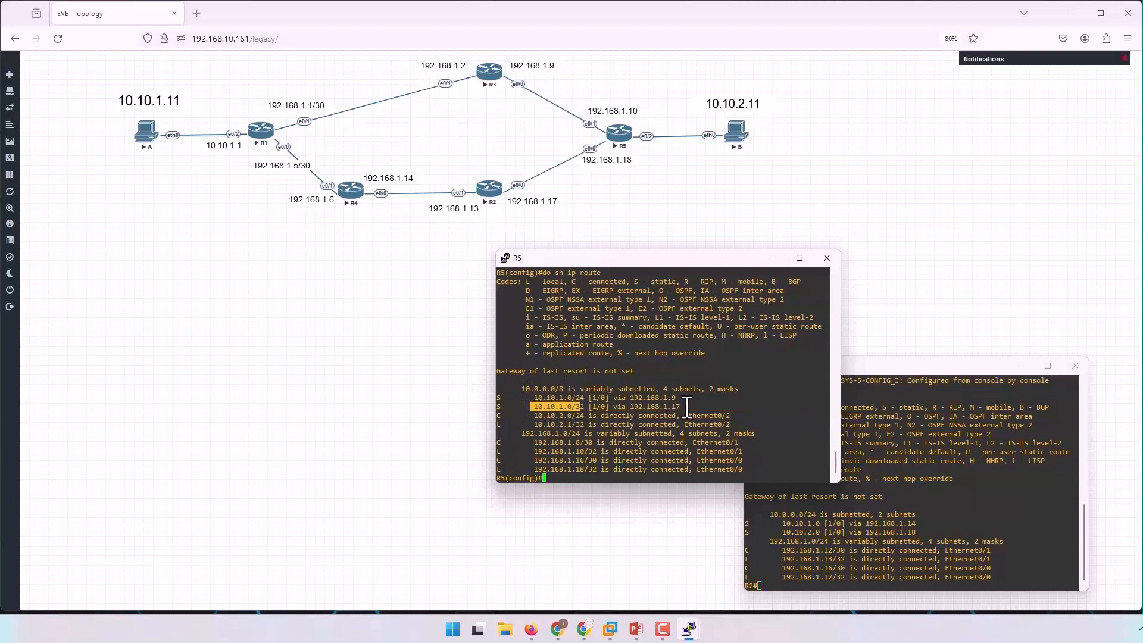
pyautogui.moveTo(687, 407); pyautogui.dragTo(617, 407)
pyautogui.click(641, 409)
pyautogui.press('Return')
pyautogui.press('Return')
pyautogui.press('Return')
pyautogui.press('Return')
pyautogui.press('Return')
pyautogui.press('Return')
pyautogui.press('Return')
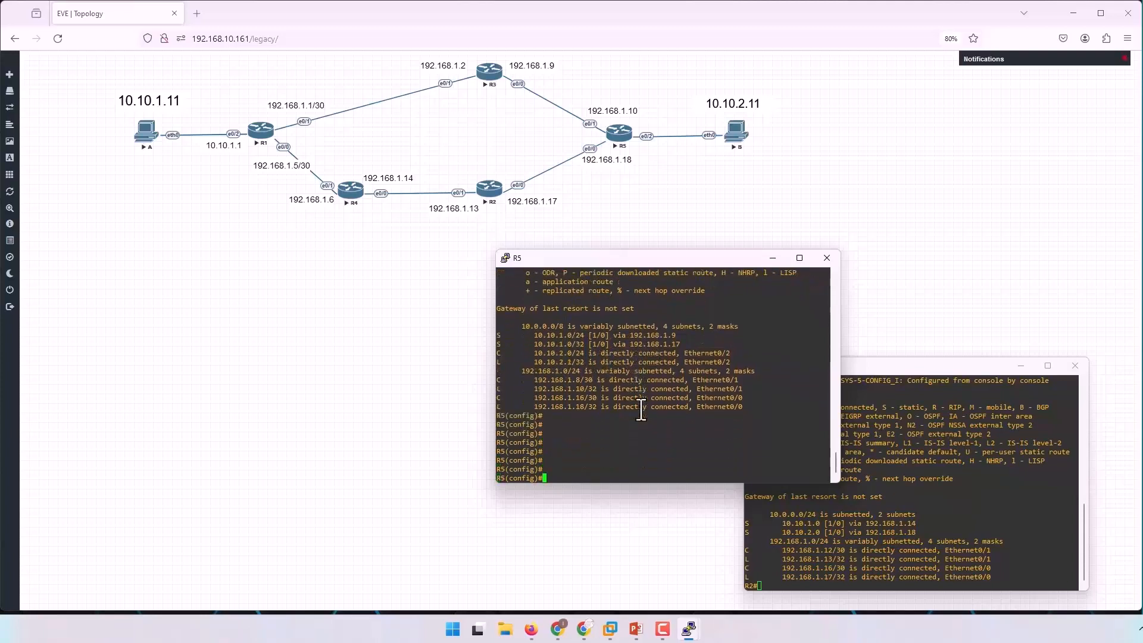
# Display the route section of R5's running configuration and examine the mask of the static route via 192.168.1.17.
pyautogui.press('BackSpace')
pyautogui.press('BackSpace')
pyautogui.press('BackSpace')
pyautogui.press('BackSpace')
pyautogui.write('do sh run | s route')
pyautogui.press('Return')
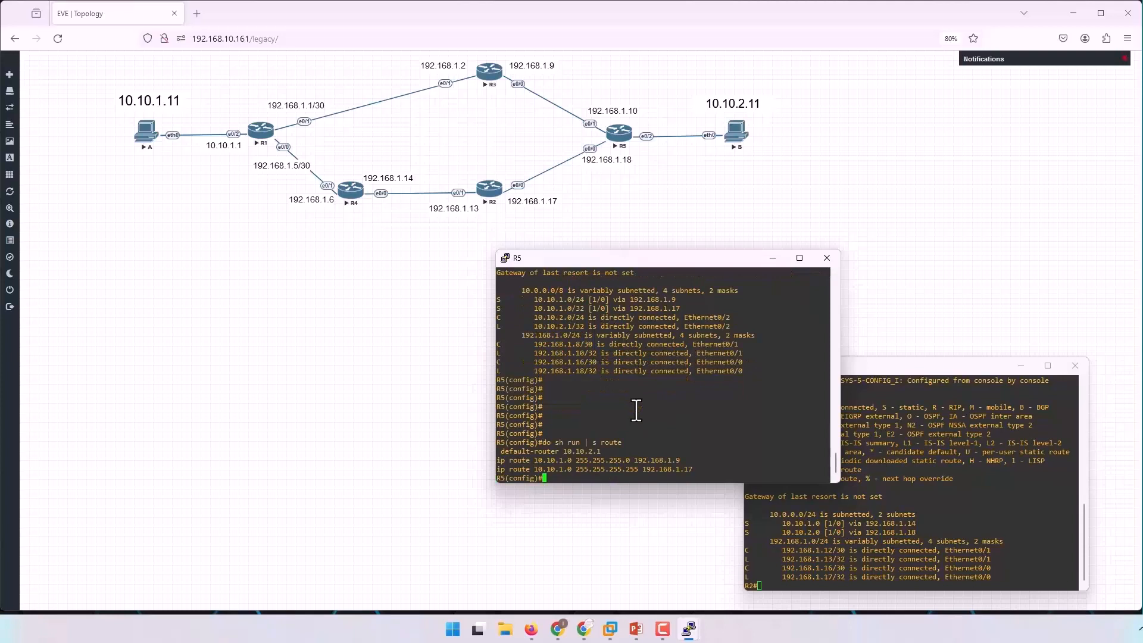
pyautogui.moveTo(571, 470); pyautogui.dragTo(638, 469)
pyautogui.moveTo(583, 311); pyautogui.dragTo(578, 311)
# Remove the static route to 10.10.1.0 255.255.255.255 via 192.168.1.17 from R5.
pyautogui.write('cc')
pyautogui.write('no')
pyautogui.tripleClick(725, 469)
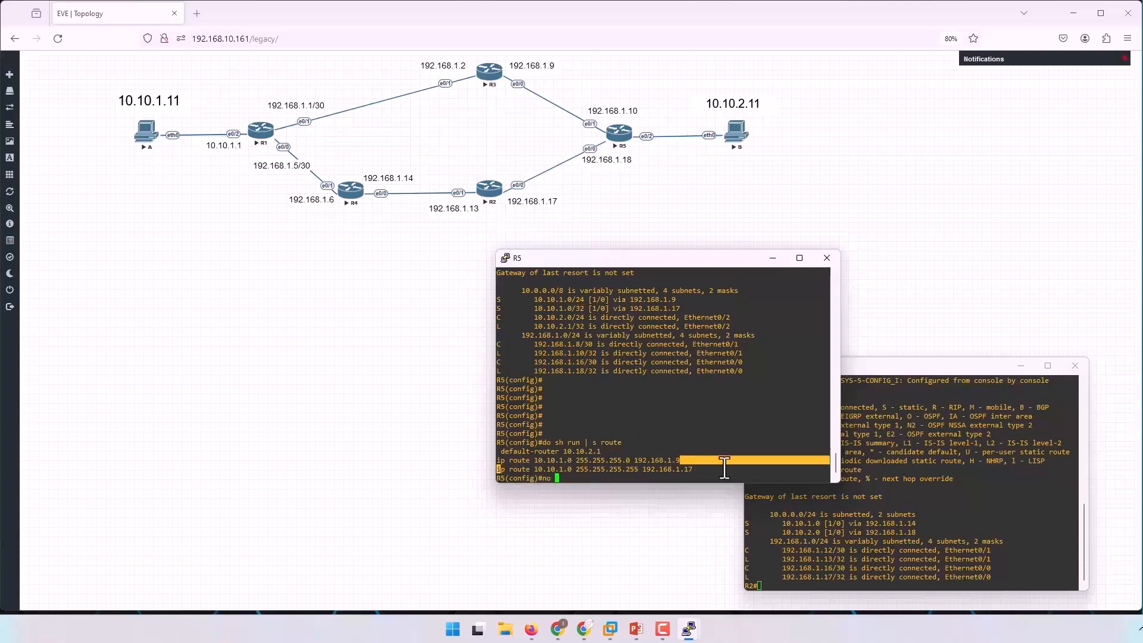
pyautogui.rightClick(744, 431)
# Add a static route on R5 to 10.10.1.0 255.255.255.0 via 192.168.1.17 and leave configuration mode.
pyautogui.press('Up')
pyautogui.hotkey('ctrl', 'a')
pyautogui.press('Right')
pyautogui.press('BackSpace')
pyautogui.press('Delete')
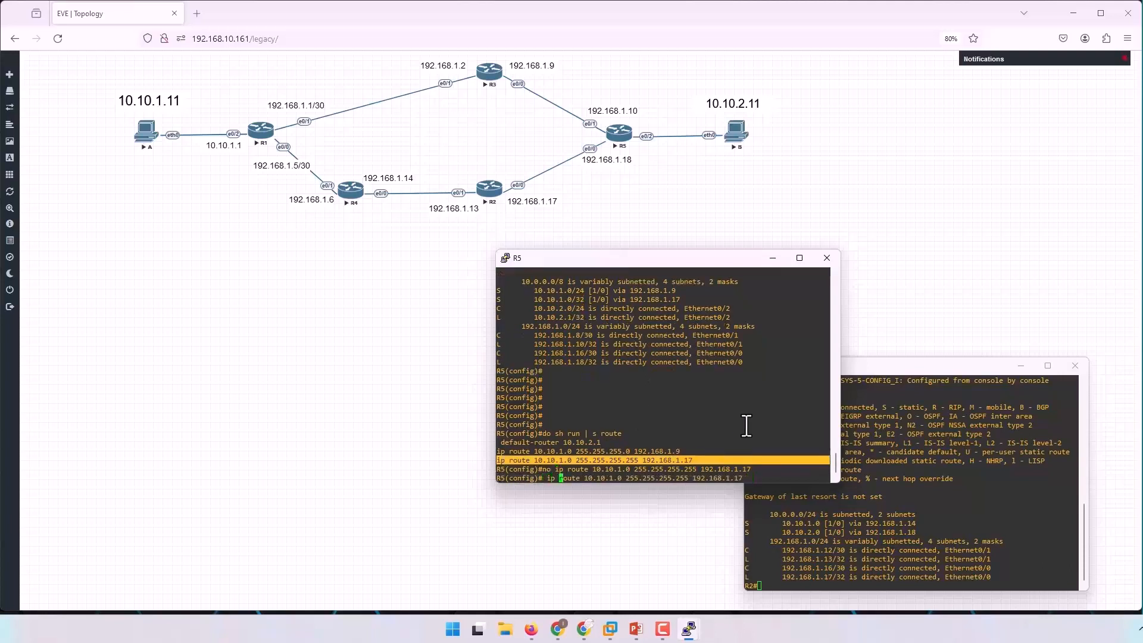
pyautogui.press('BackSpace')
pyautogui.press('BackSpace')
pyautogui.press('BackSpace')
pyautogui.write('0')
pyautogui.press('Return')
pyautogui.press('Return')
pyautogui.press('Return')
pyautogui.hotkey('ctrl', 'z')
pyautogui.press('Return')
pyautogui.press('Return')
pyautogui.press('Return')
# Display R5's routing table and check the next hops listed for 10.10.1.0/24.
pyautogui.write('sh ip route')
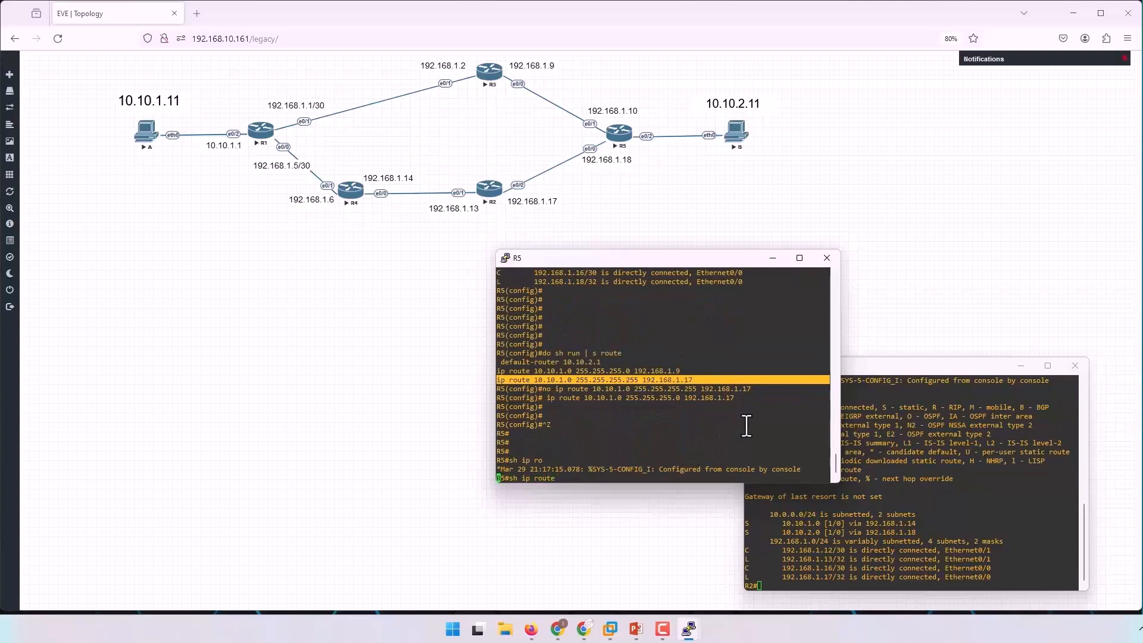
pyautogui.press('Return')
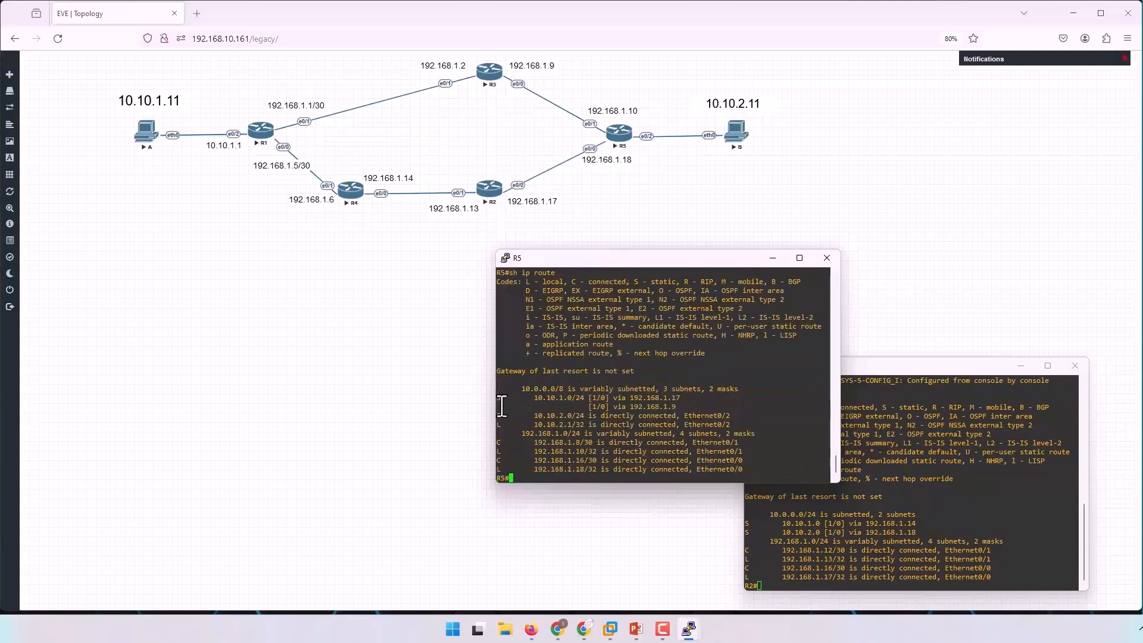
pyautogui.moveTo(498, 398); pyautogui.dragTo(684, 409)
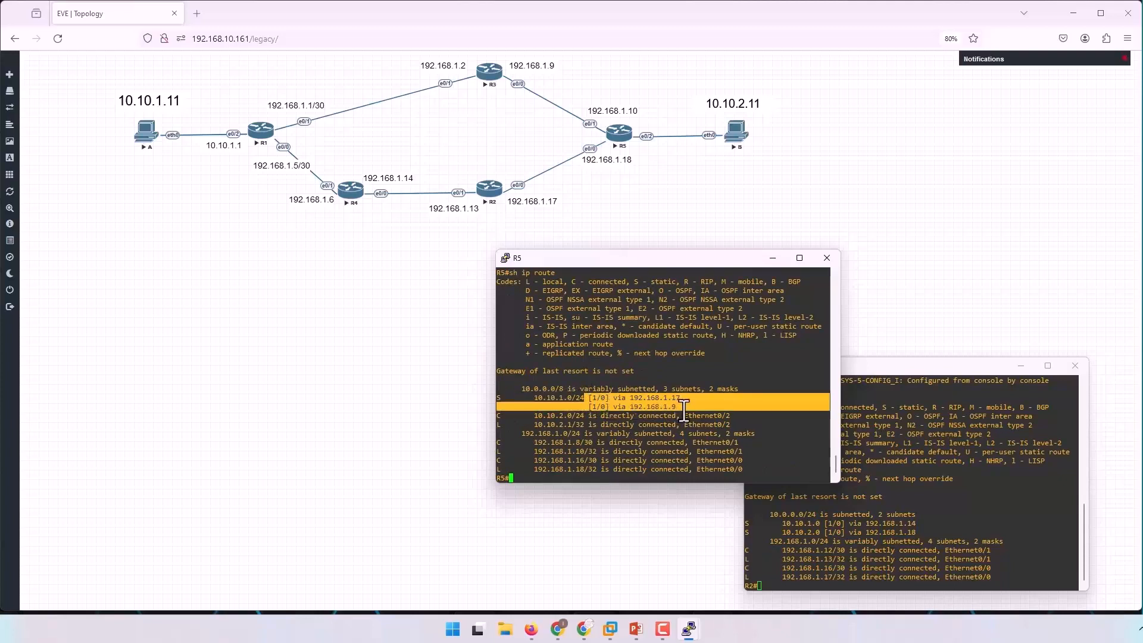
pyautogui.click(620, 419)
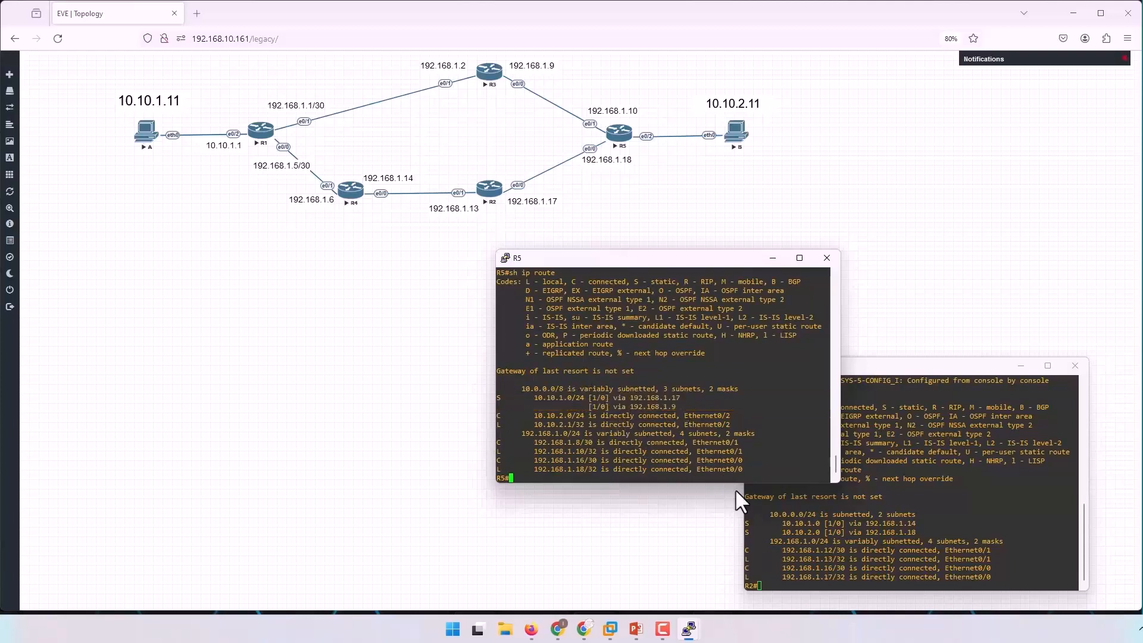
# Switch to R1's console session and leave configuration mode.
pyautogui.click(524, 555)
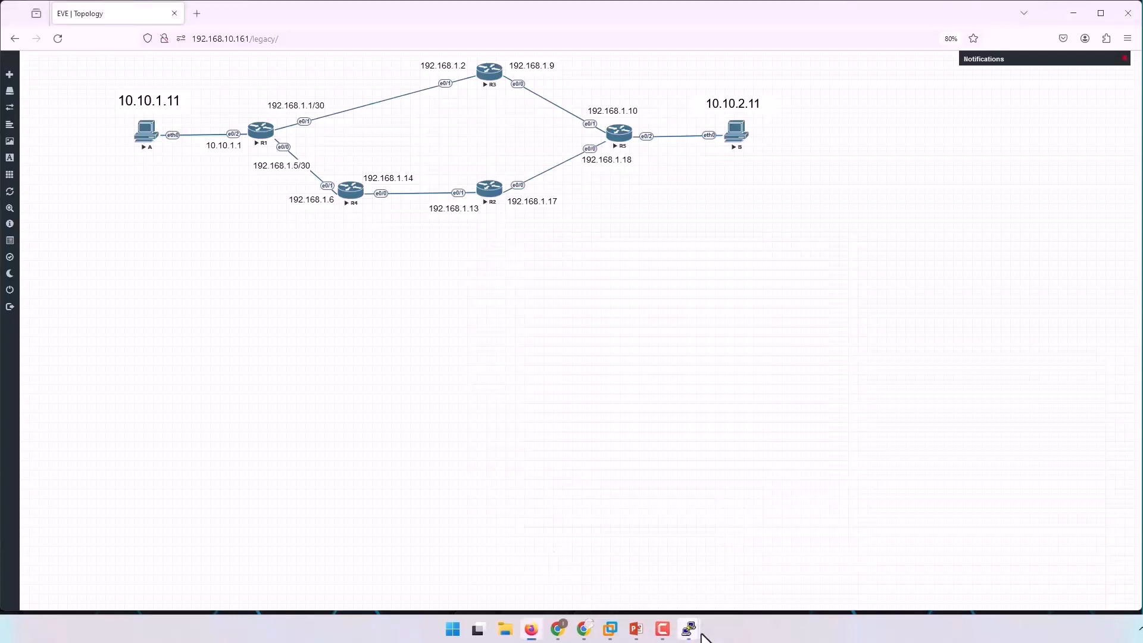
pyautogui.moveTo(674, 624)
pyautogui.click(531, 573)
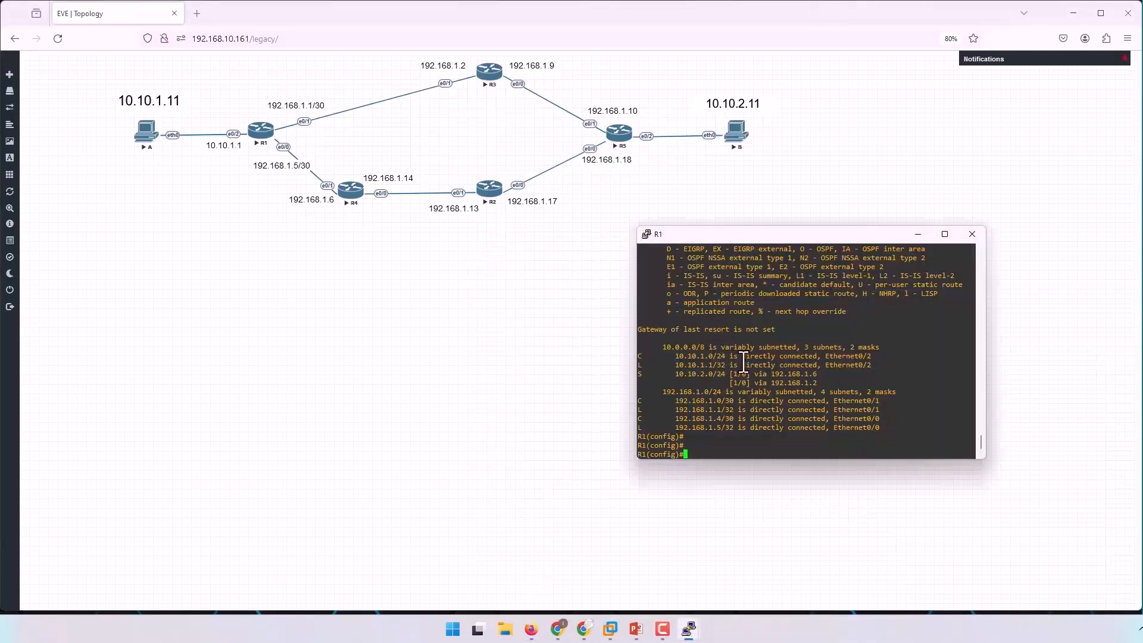
pyautogui.press('Return')
pyautogui.press('Return')
pyautogui.press('Return')
pyautogui.press('Return')
pyautogui.press('Return')
pyautogui.press('Return')
pyautogui.press('Return')
pyautogui.press('Return')
pyautogui.press('Return')
pyautogui.press('Return')
pyautogui.press('Return')
pyautogui.press('Return')
pyautogui.press('Return')
pyautogui.press('Return')
pyautogui.press('Return')
pyautogui.press('Return')
pyautogui.hotkey('ctrl', 'z')
pyautogui.press('Return')
pyautogui.press('Return')
pyautogui.press('Return')
pyautogui.press('Return')
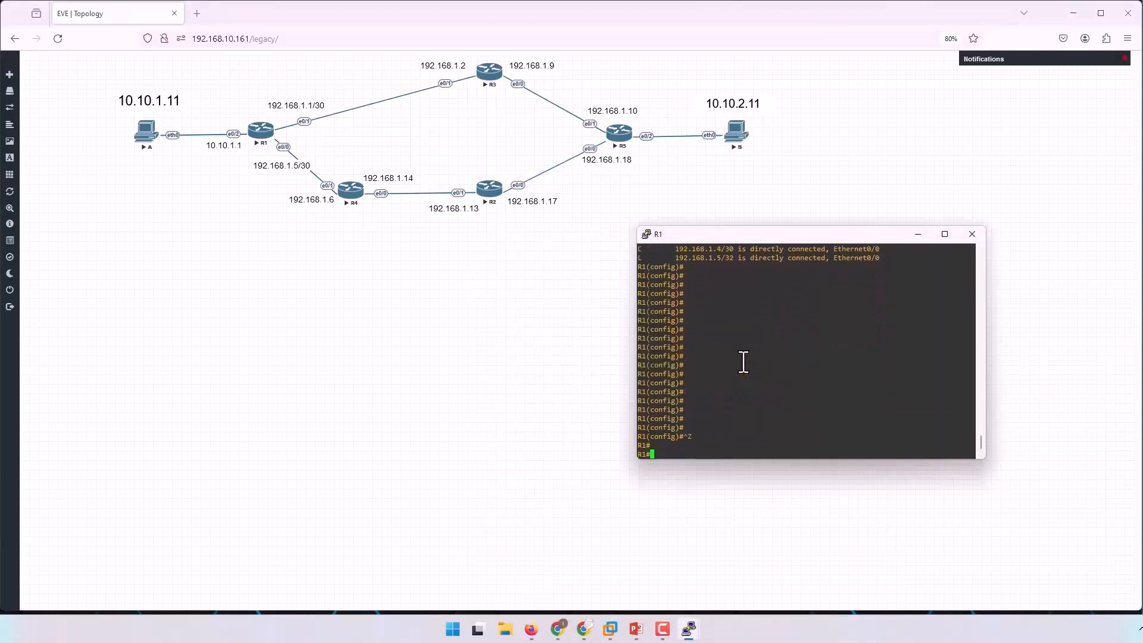
# Run a numeric traceroute from R1 to 10.10.2.11 using source address 10.10.1.1.
pyautogui.write('tra')
pyautogui.press('Tab')
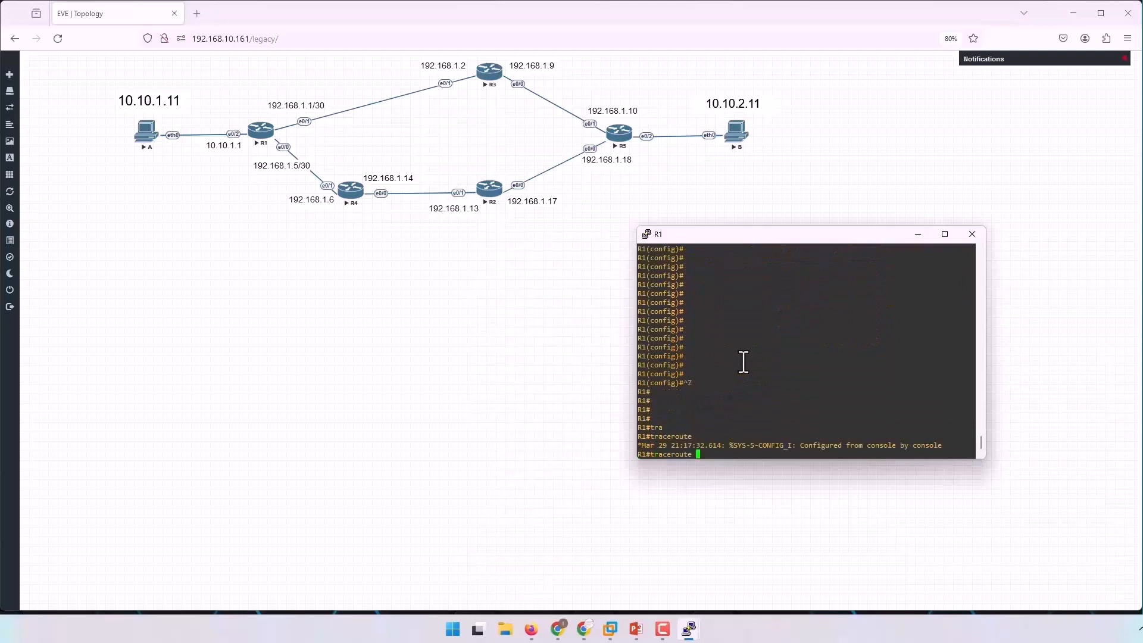
pyautogui.write('10.10.2.11 num')
pyautogui.press('Tab')
pyautogui.write('so')
pyautogui.press('Tab')
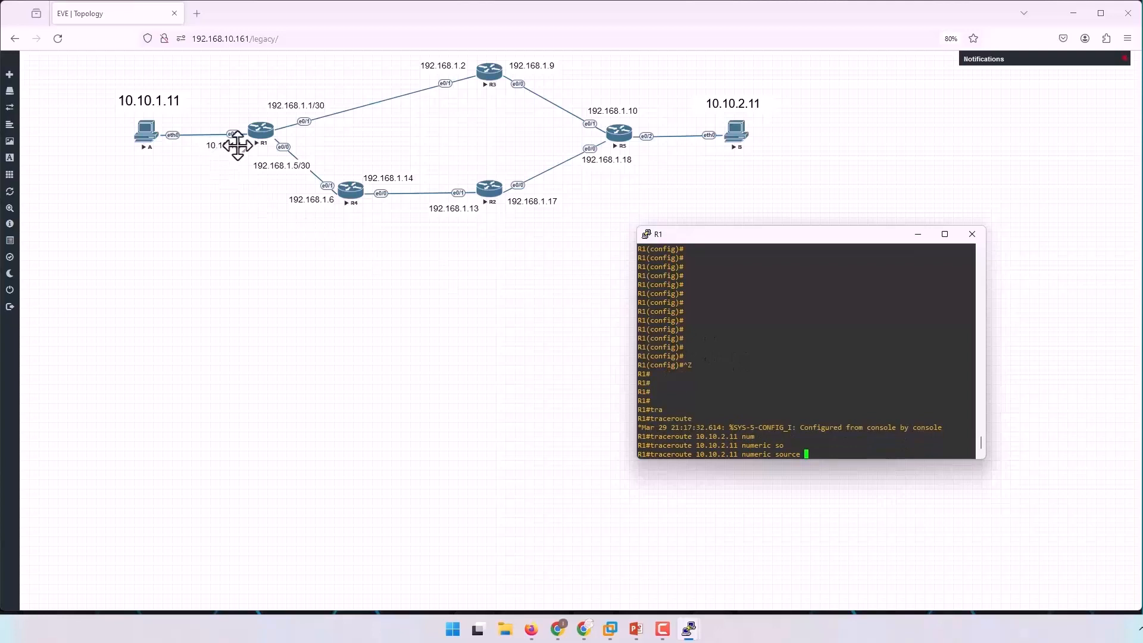
pyautogui.write('10.10')
pyautogui.write('.10.')
pyautogui.press('BackSpace')
pyautogui.write('.1.1')
pyautogui.press('Return')
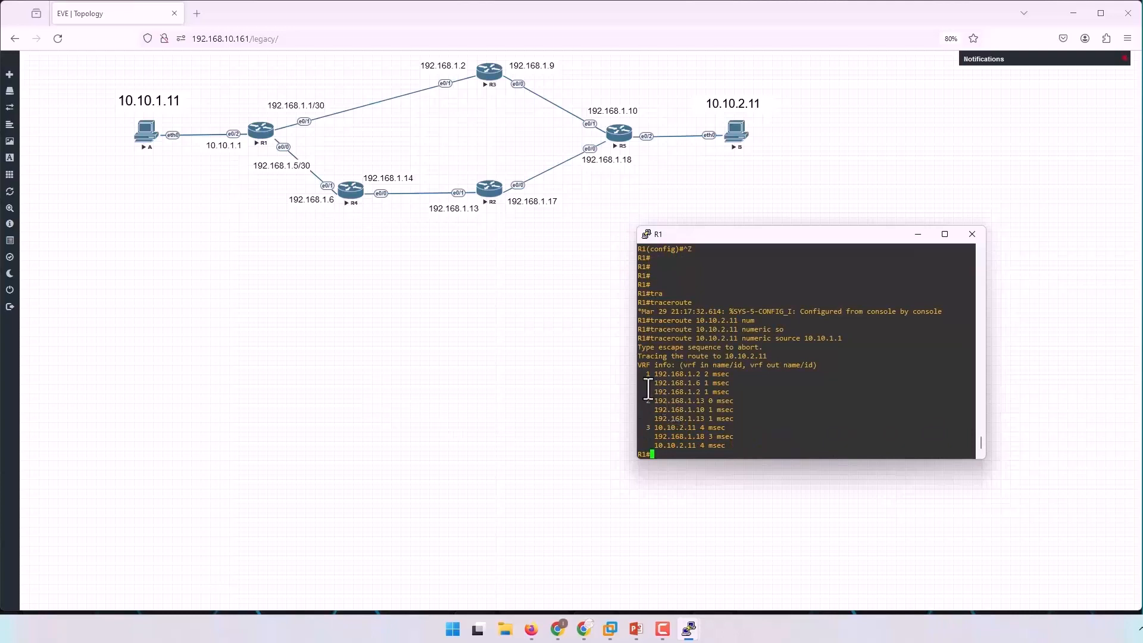
# Examine the replies for each traceroute hop on R1 and compare them with the router addresses in the topology.
pyautogui.moveTo(642, 374); pyautogui.dragTo(734, 382)
pyautogui.click(735, 383)
pyautogui.moveTo(652, 383); pyautogui.dragTo(739, 394)
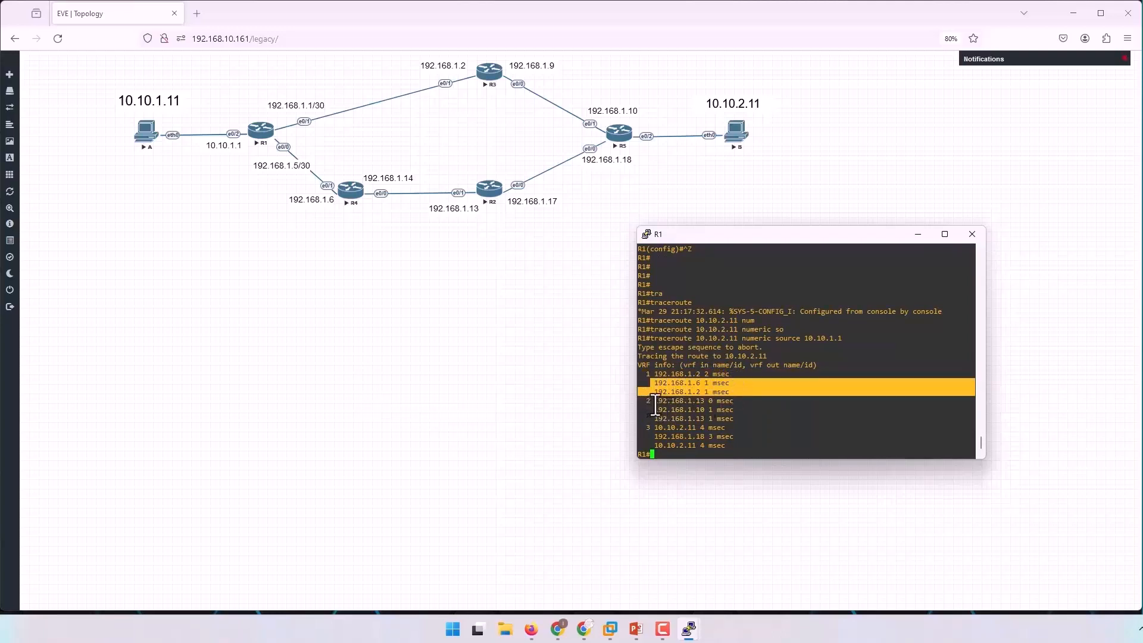
pyautogui.moveTo(654, 409); pyautogui.dragTo(741, 417)
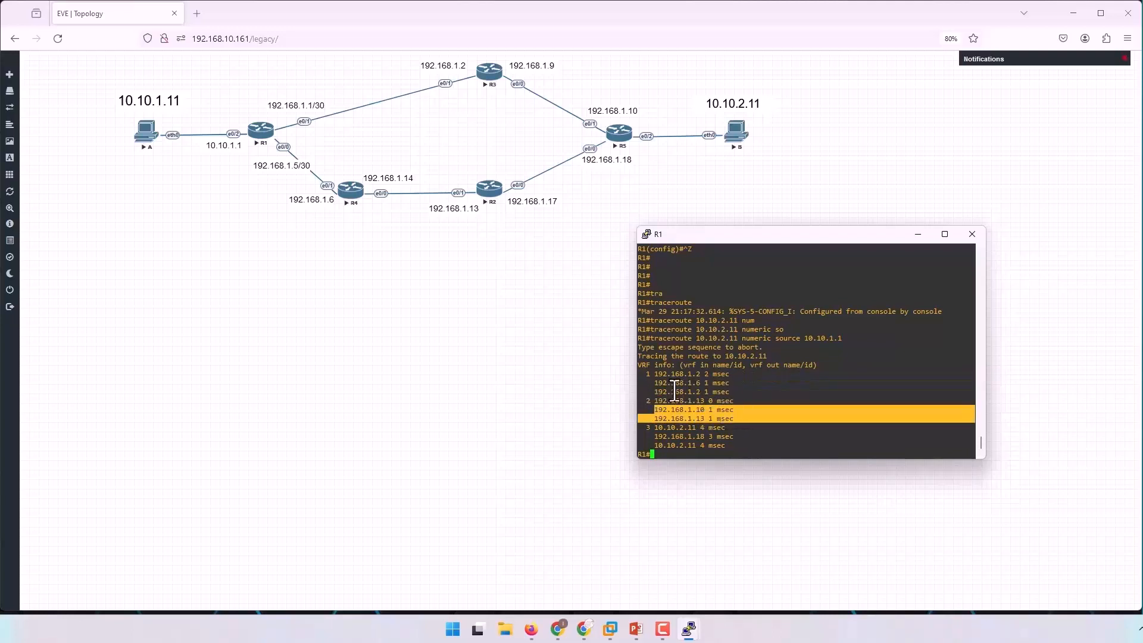
pyautogui.moveTo(651, 383); pyautogui.dragTo(739, 384)
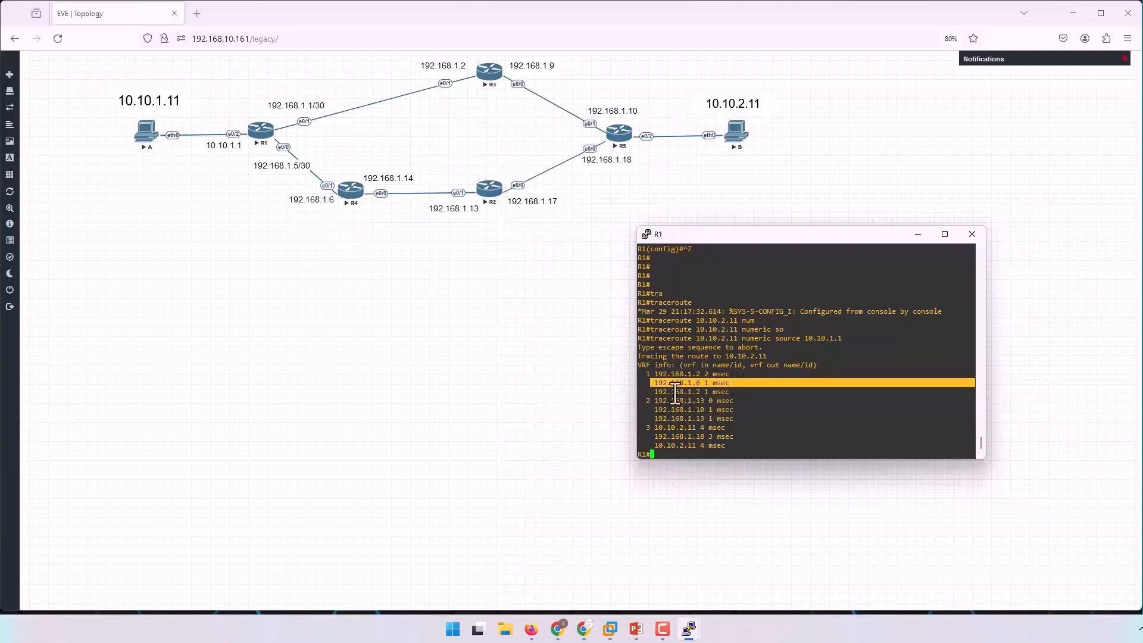
pyautogui.moveTo(652, 392); pyautogui.dragTo(751, 393)
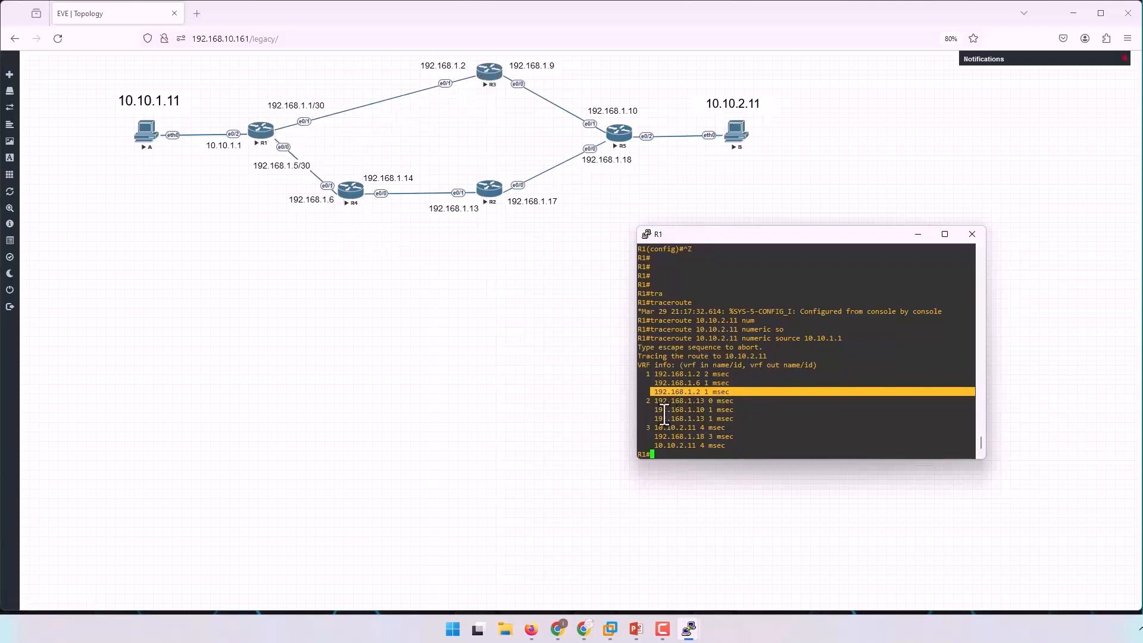
pyautogui.moveTo(654, 414); pyautogui.dragTo(744, 411)
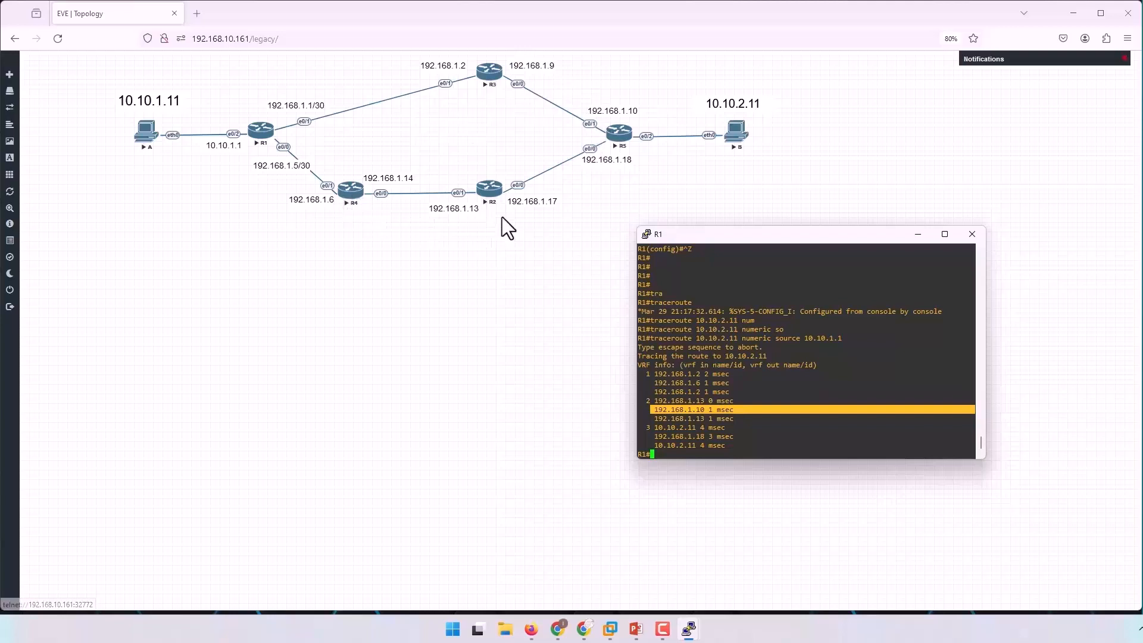
pyautogui.moveTo(656, 419); pyautogui.dragTo(747, 418)
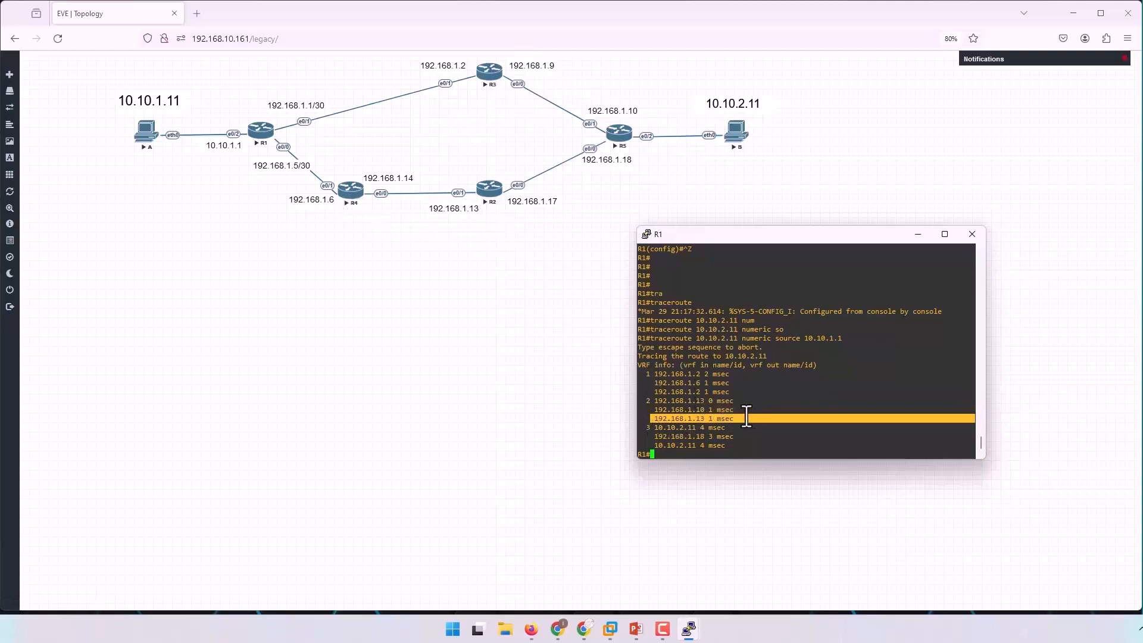
pyautogui.moveTo(647, 428); pyautogui.dragTo(744, 427)
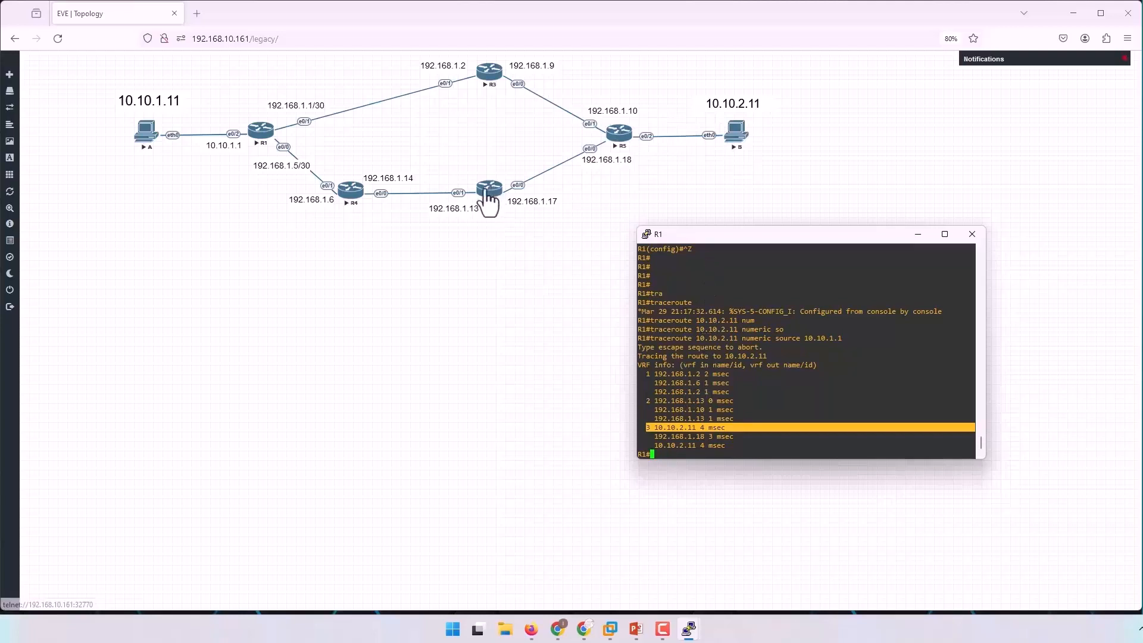
pyautogui.tripleClick(654, 437)
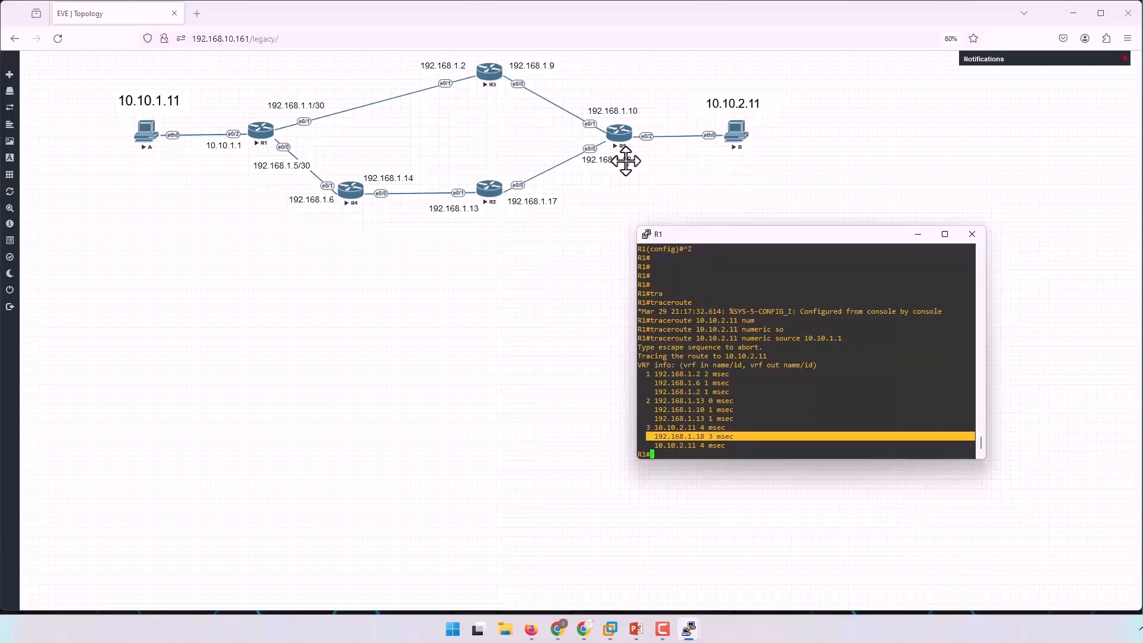
pyautogui.click(802, 425)
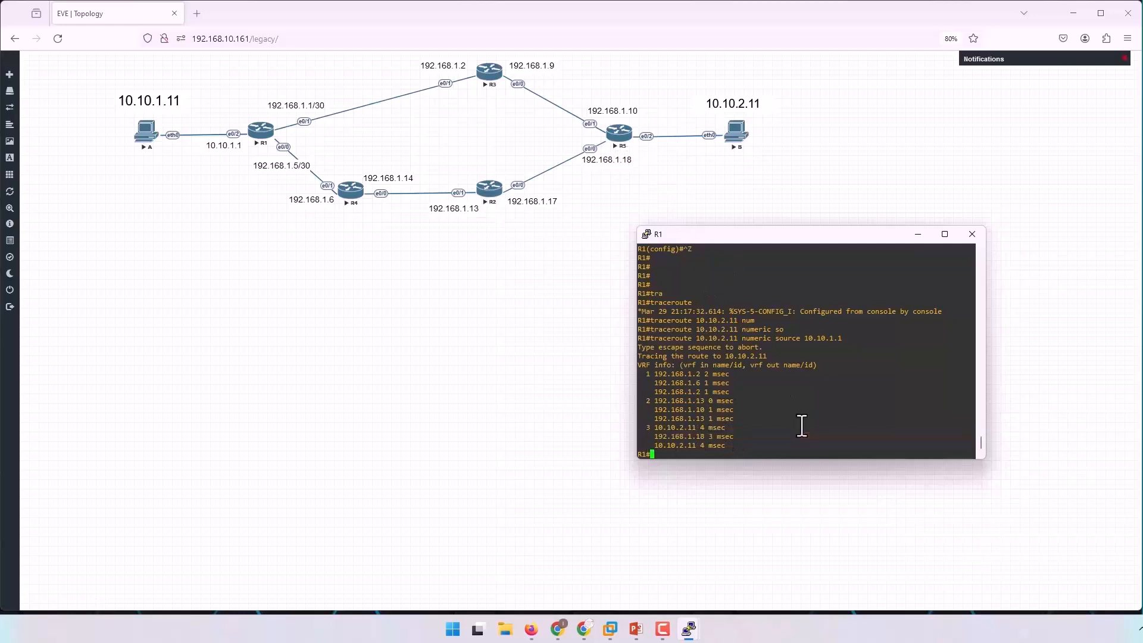
pyautogui.press('Return')
pyautogui.press('Return')
pyautogui.press('Return')
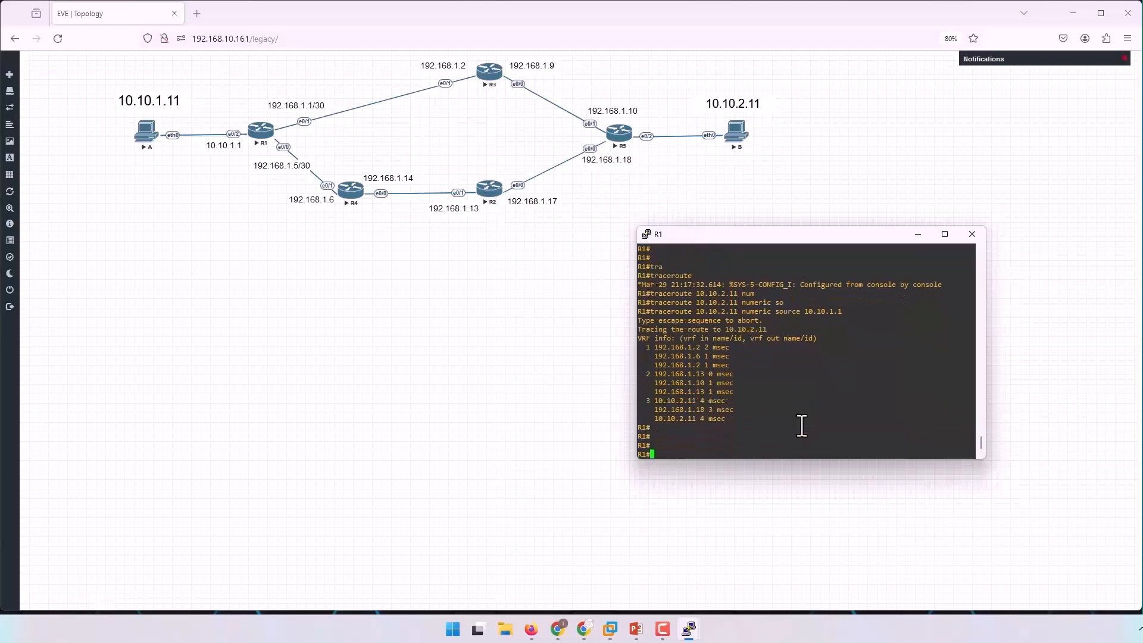
pyautogui.press('Return')
pyautogui.press('Return')
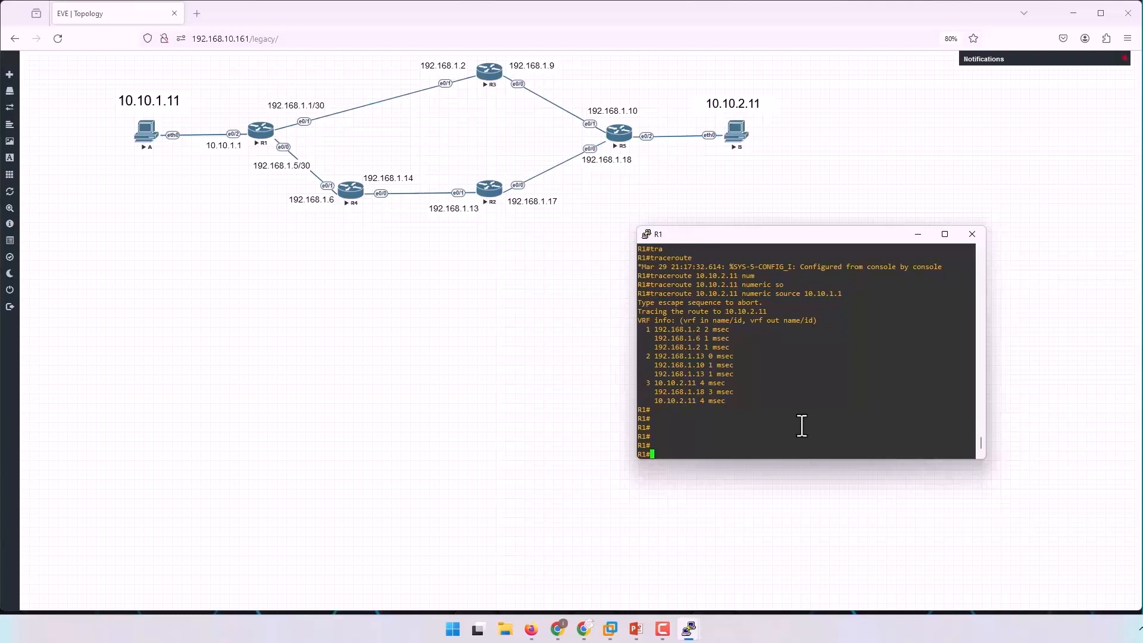
pyautogui.press('Return')
pyautogui.press('Return')
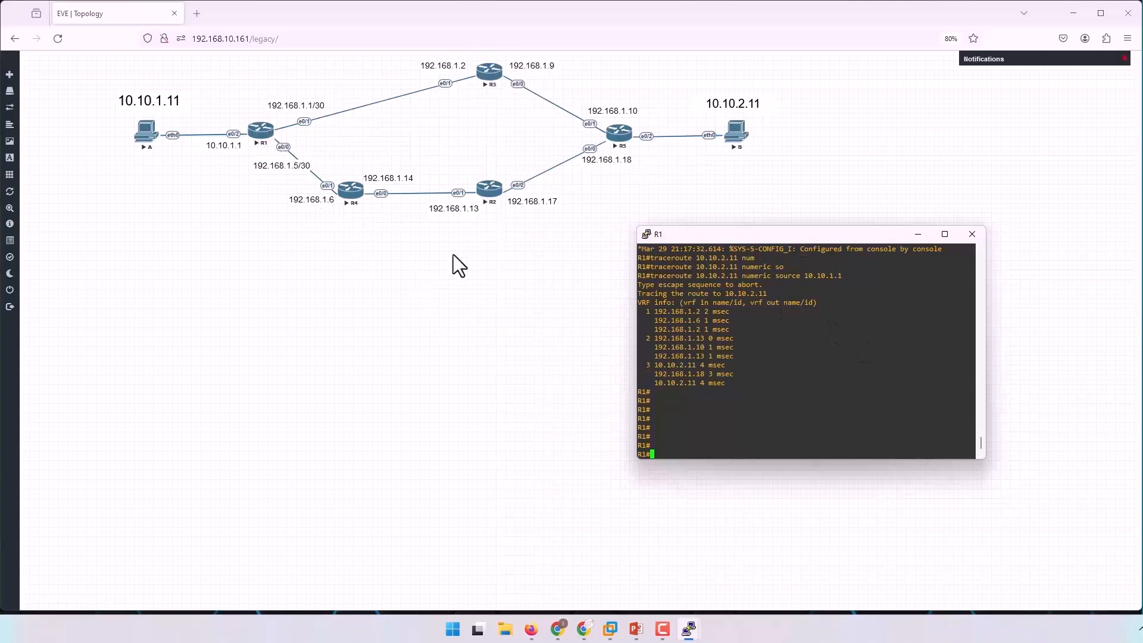
pyautogui.press('Return')
pyautogui.press('Return')
pyautogui.press('Return')
pyautogui.press('Return')
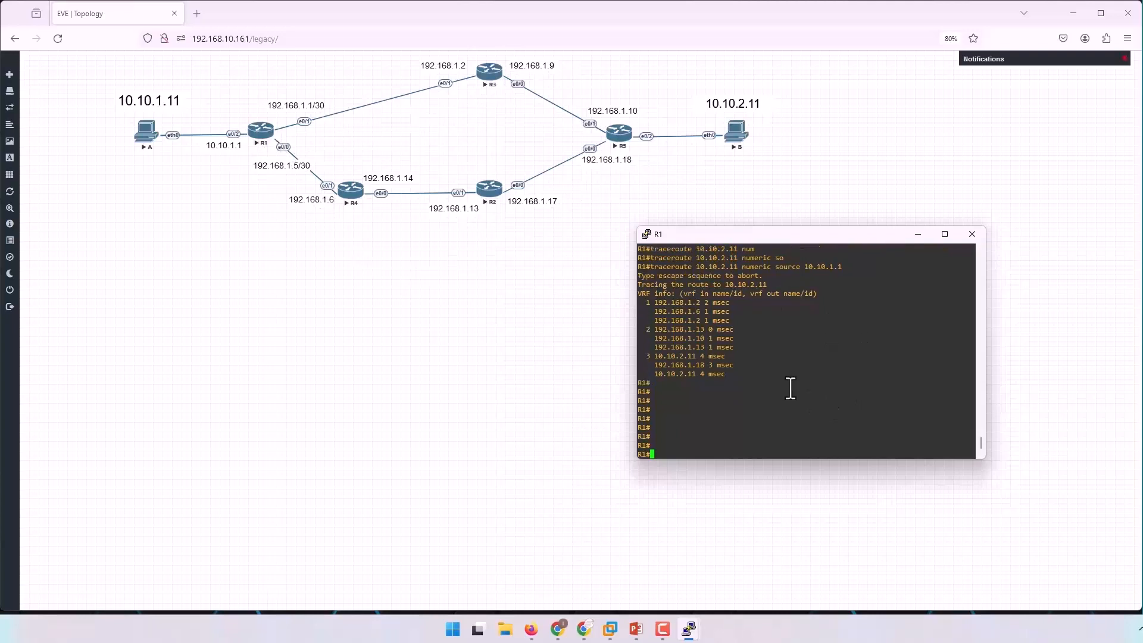
# Display the route lines of R1's running configuration and check the static routes to 10.10.2.0/24.
pyautogui.write('sh run ')
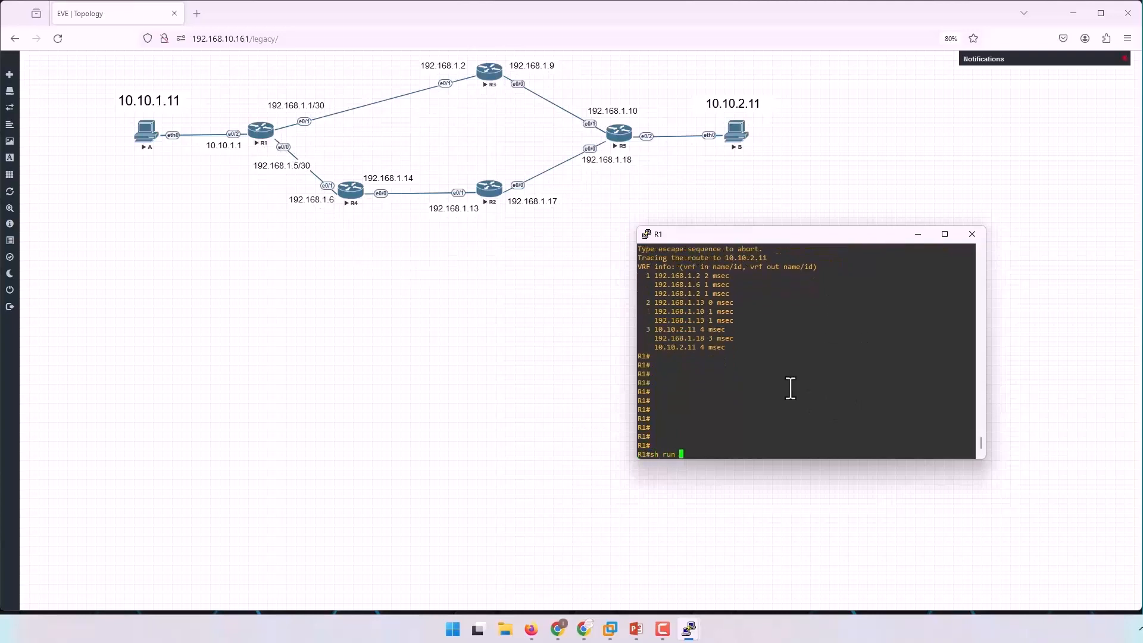
pyautogui.write('| s route')
pyautogui.press('Return')
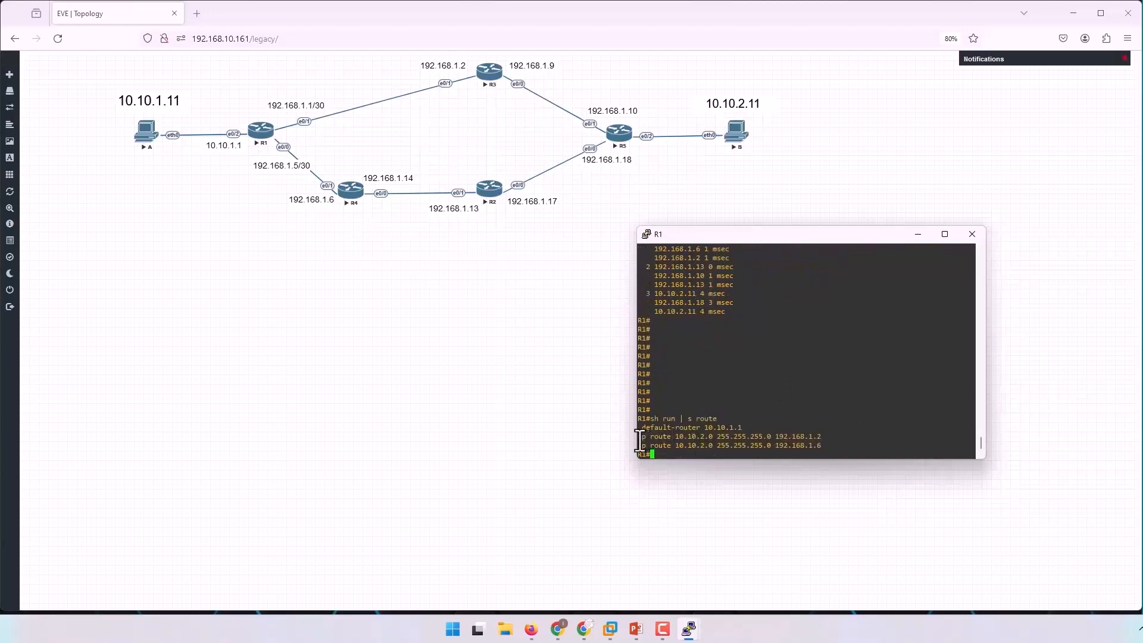
pyautogui.moveTo(638, 438); pyautogui.dragTo(831, 446)
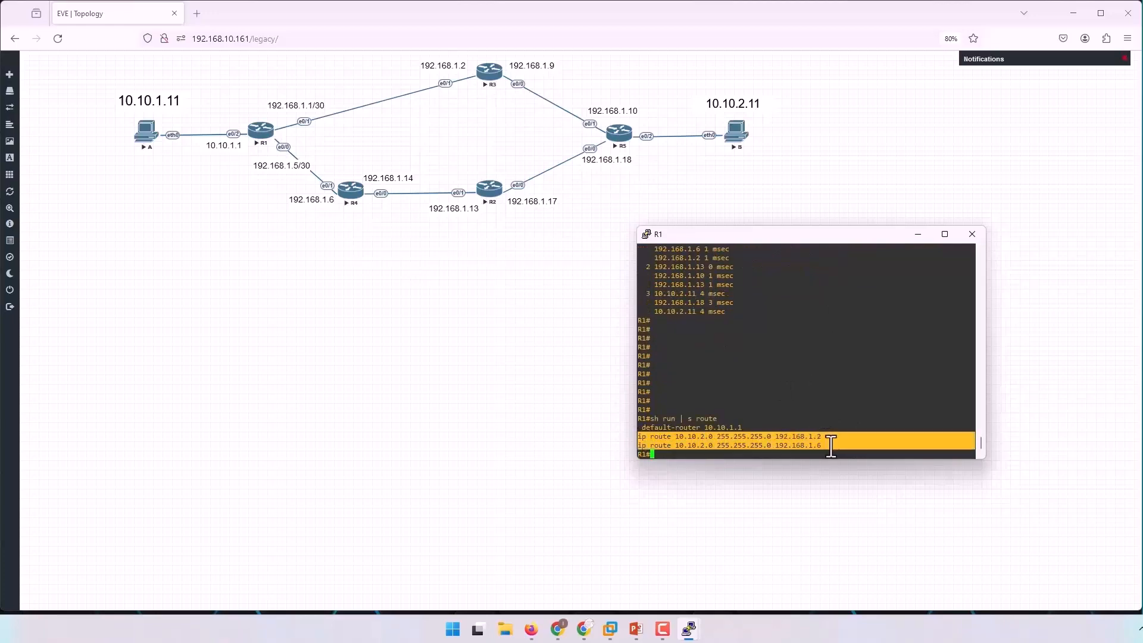
pyautogui.click(835, 356)
# Enter configuration mode on R1 and list the options available for ip route 10.10.2.0 255.255.255.0 192.168.1.2.
pyautogui.write('conf t')
pyautogui.press('Return')
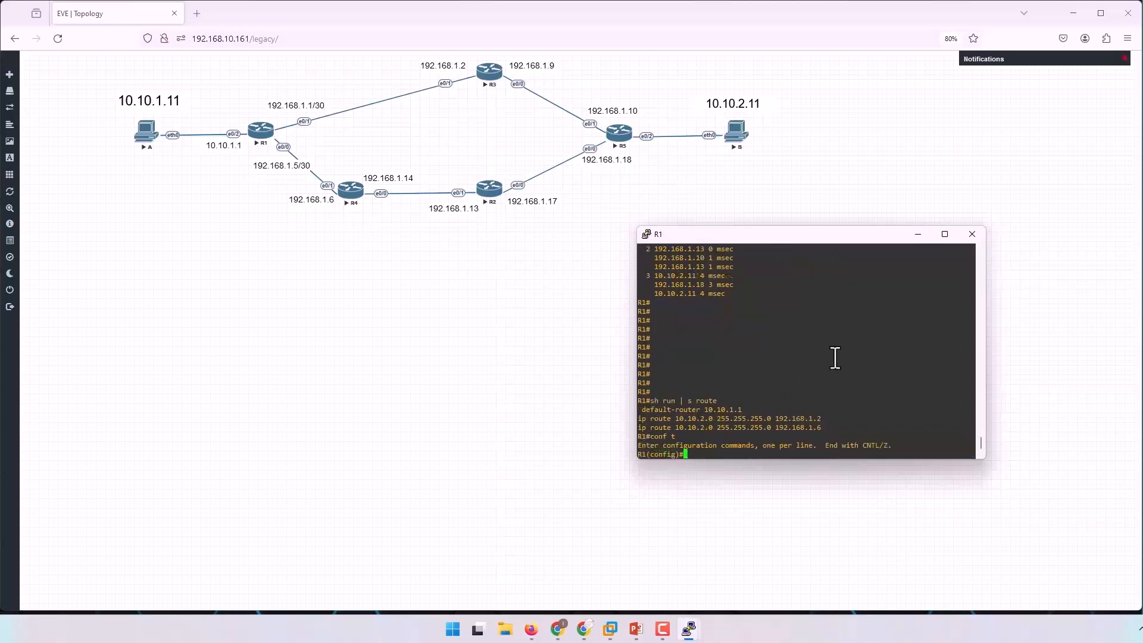
pyautogui.moveTo(638, 418); pyautogui.dragTo(823, 420)
pyautogui.rightClick(862, 382)
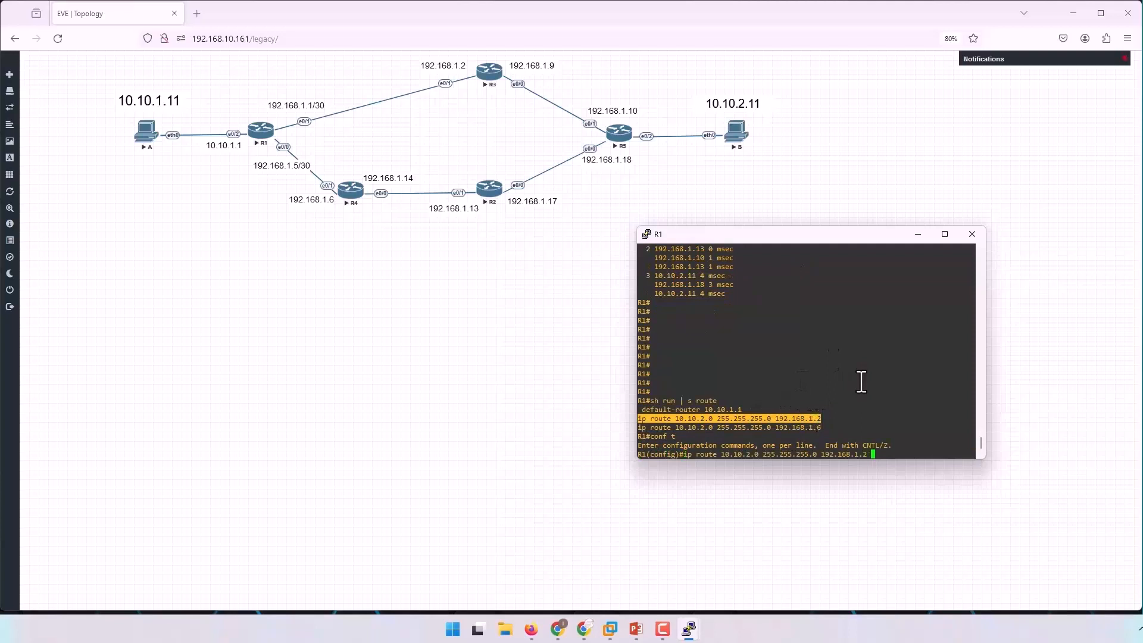
pyautogui.write('?')
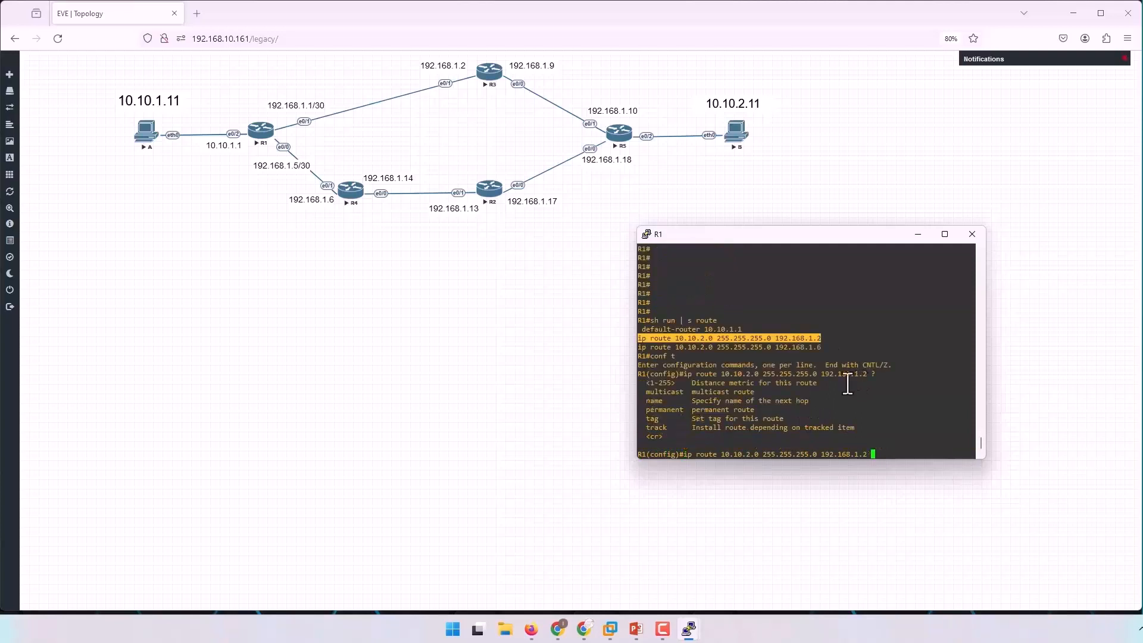
# Check the distance metric option and configure R1's route to 10.10.2.0/24 via 192.168.1.2 with distance 100.
pyautogui.click(874, 378)
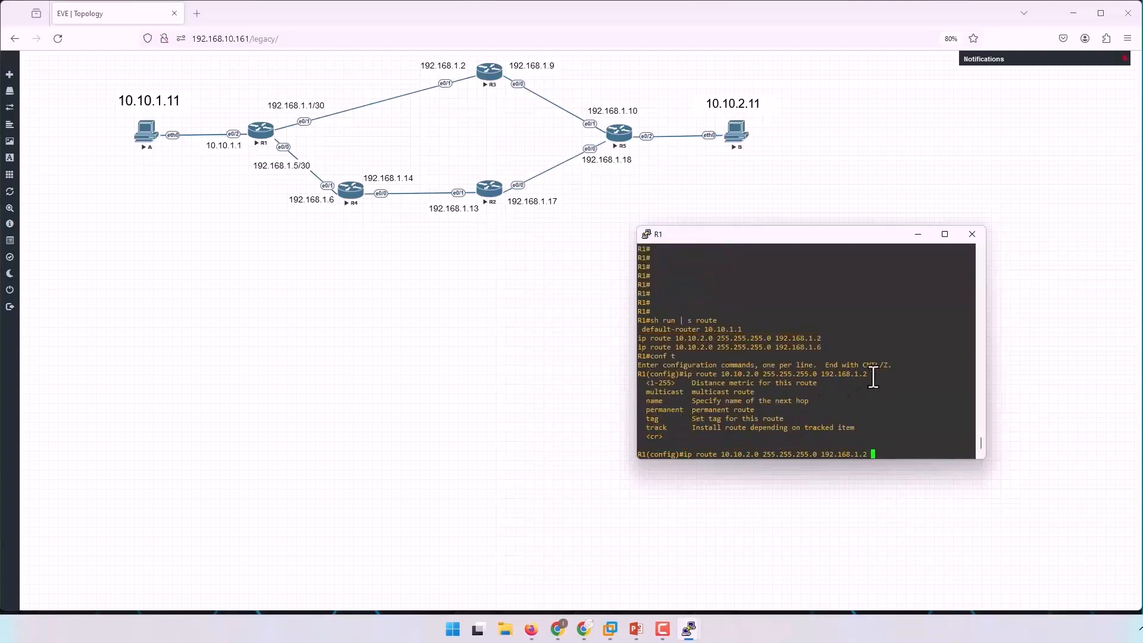
pyautogui.moveTo(876, 377); pyautogui.dragTo(872, 378)
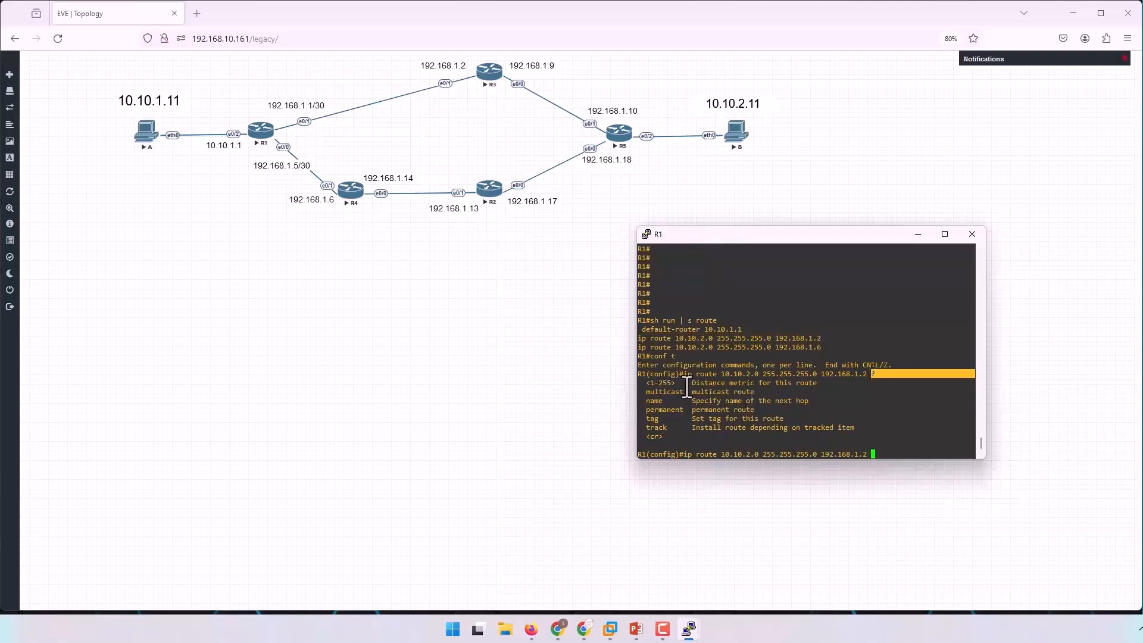
pyautogui.moveTo(649, 384); pyautogui.dragTo(830, 386)
pyautogui.click(829, 385)
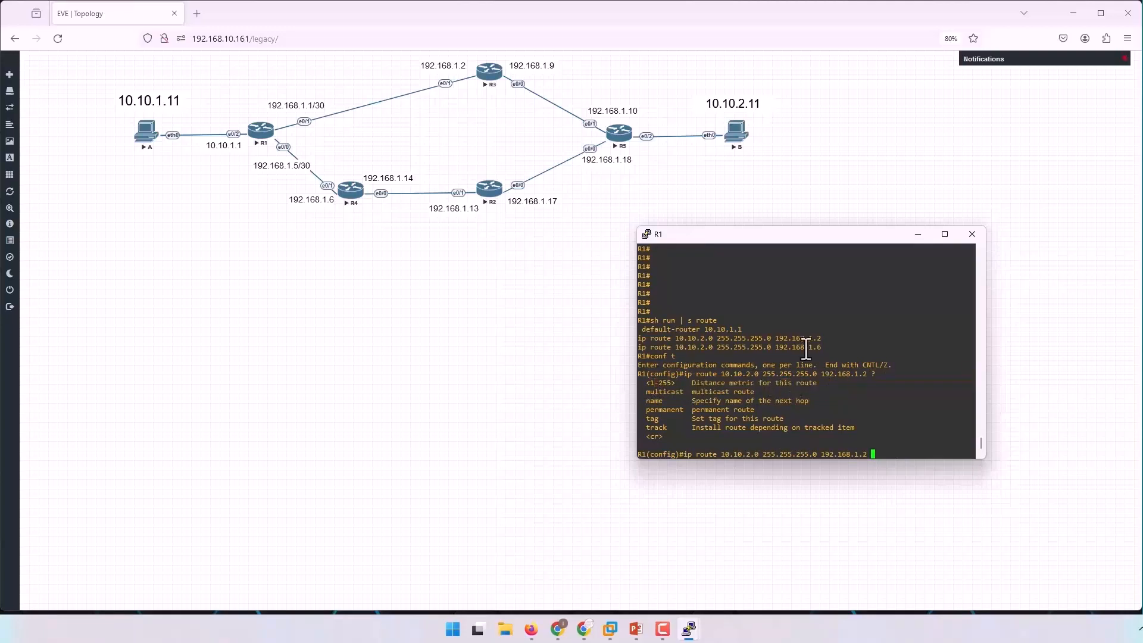
pyautogui.write('100')
pyautogui.press('Return')
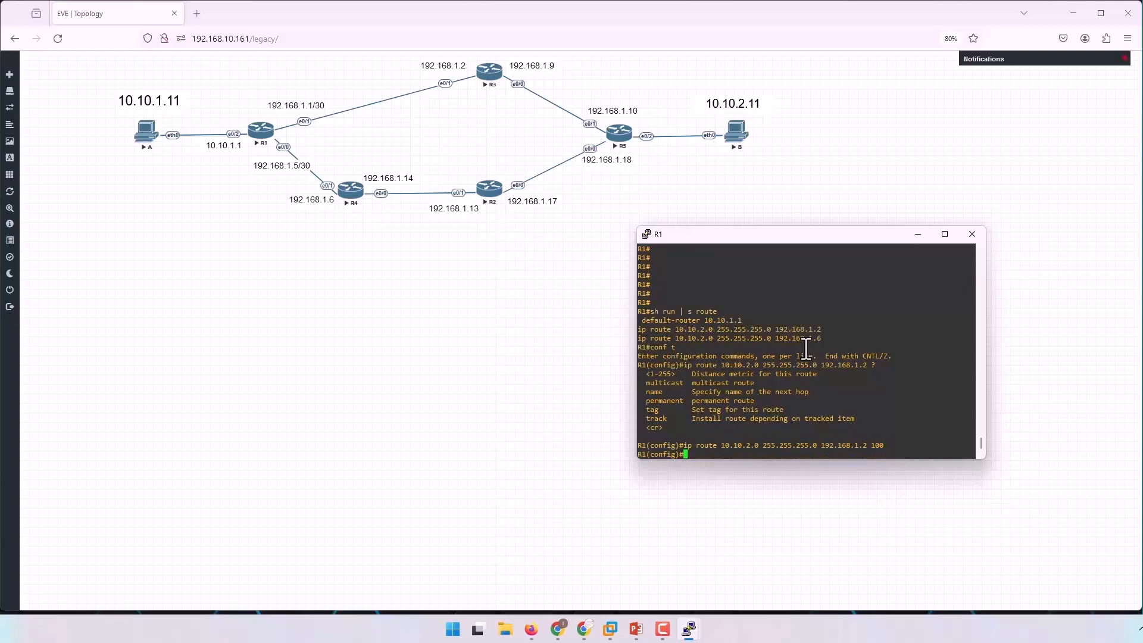
# Configure R1's static route to 10.10.2.0 255.255.255.0 via 192.168.1.6 with distance 200 and leave configuration mode.
pyautogui.moveTo(639, 338); pyautogui.dragTo(822, 339)
pyautogui.rightClick(867, 317)
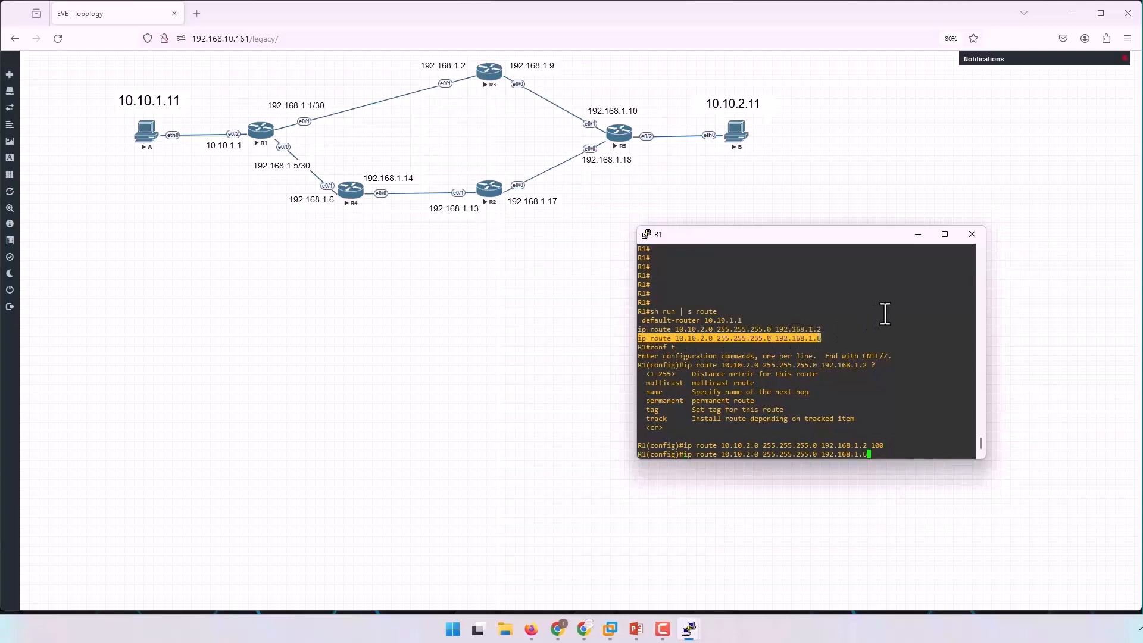
pyautogui.write('200')
pyautogui.press('Return')
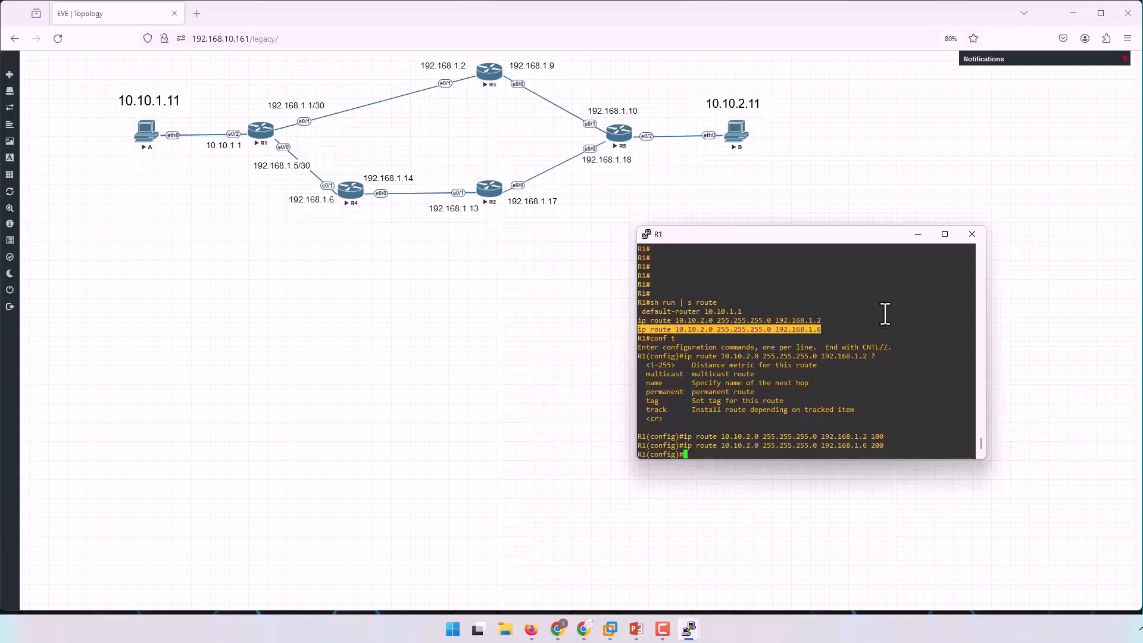
pyautogui.moveTo(885, 438)
pyautogui.mouseDown()
pyautogui.moveTo(849, 442)
pyautogui.moveTo(872, 441)
pyautogui.mouseUp()
pyautogui.click(892, 383)
pyautogui.press('Return')
pyautogui.press('Return')
pyautogui.hotkey('ctrl', 'z')
pyautogui.press('Return')
pyautogui.press('Return')
pyautogui.press('Return')
pyautogui.press('Return')
pyautogui.press('Return')
pyautogui.press('Return')
pyautogui.press('Return')
pyautogui.press('Return')
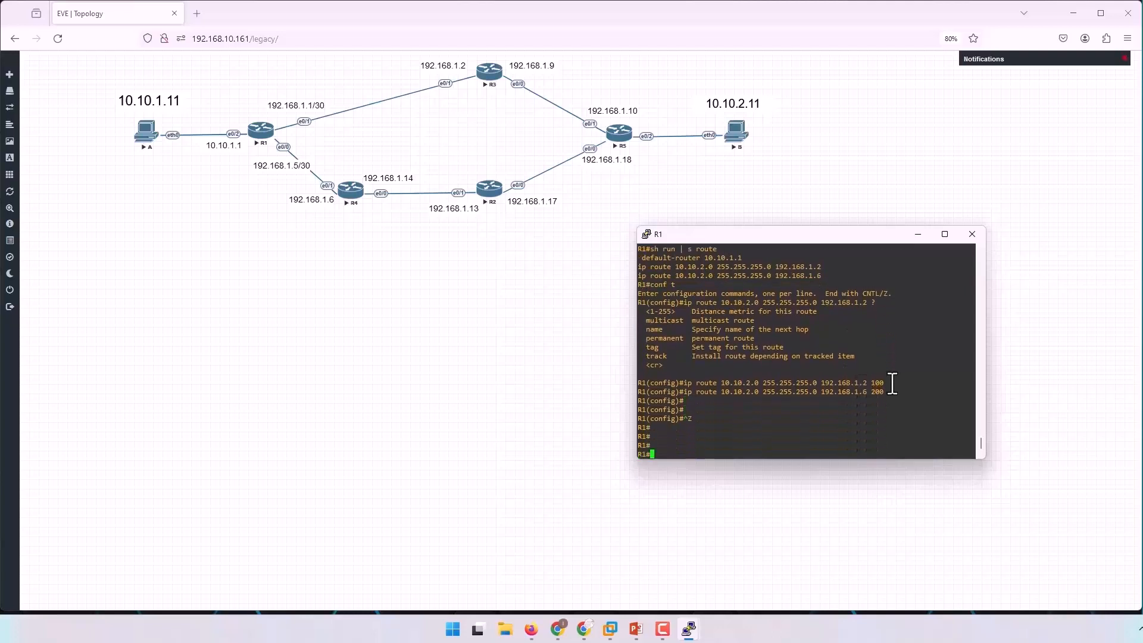
# Run a numeric traceroute on R1 to 10.10.2.11 with source 10.10.1.1 and compare its hops with the topology addresses.
pyautogui.write('tr')
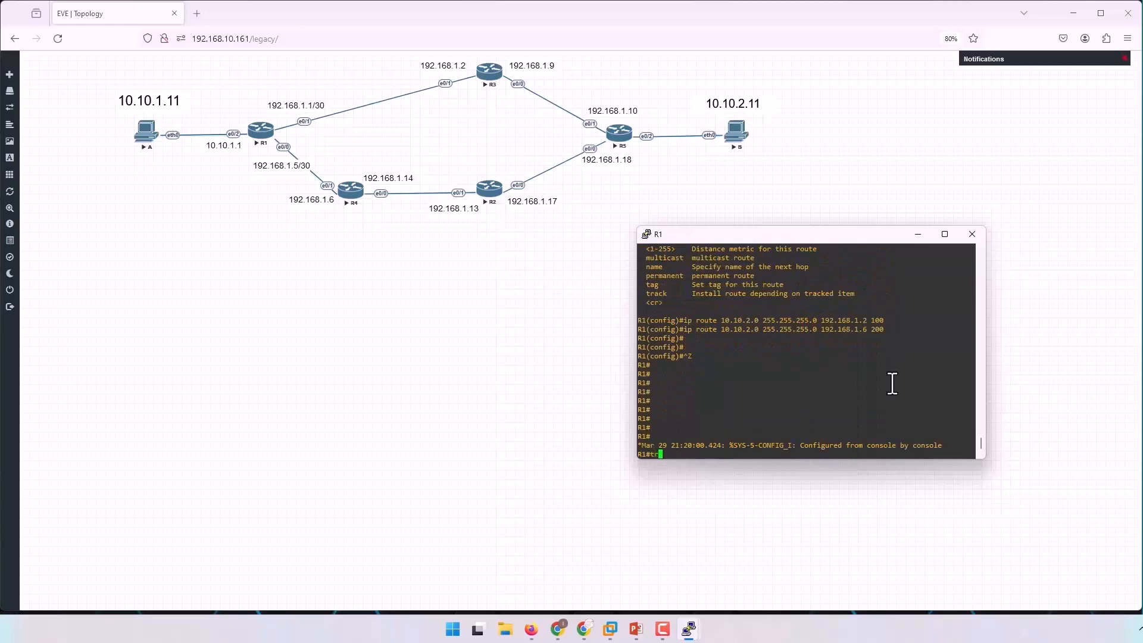
pyautogui.write('a')
pyautogui.press('Tab')
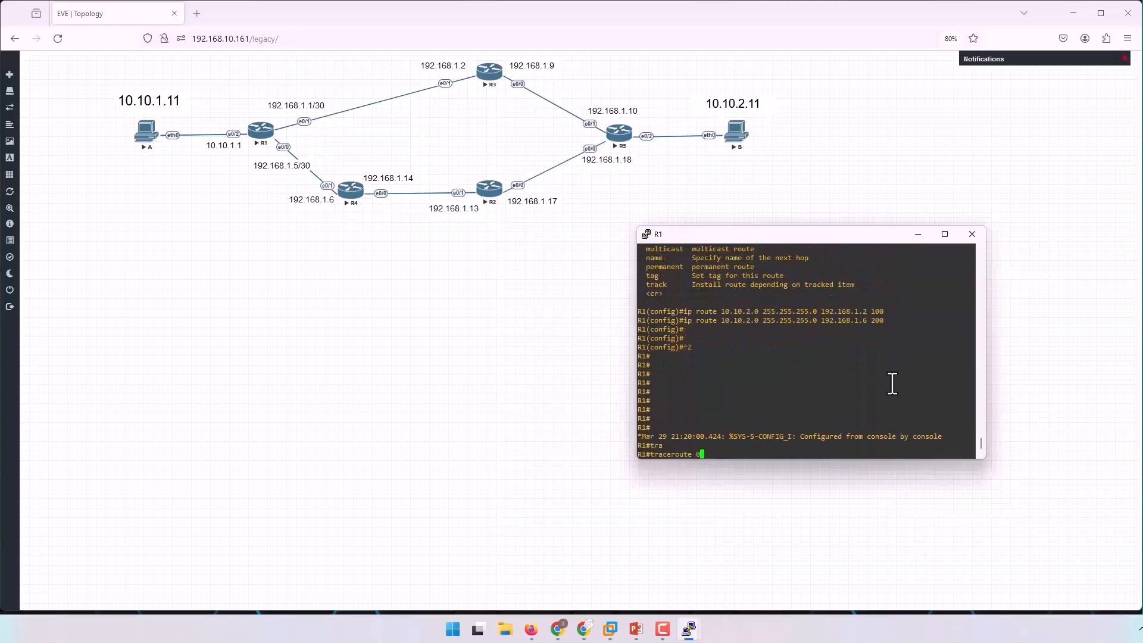
pyautogui.write('10.10.2.11 num')
pyautogui.press('Tab')
pyautogui.write('so')
pyautogui.press('Tab')
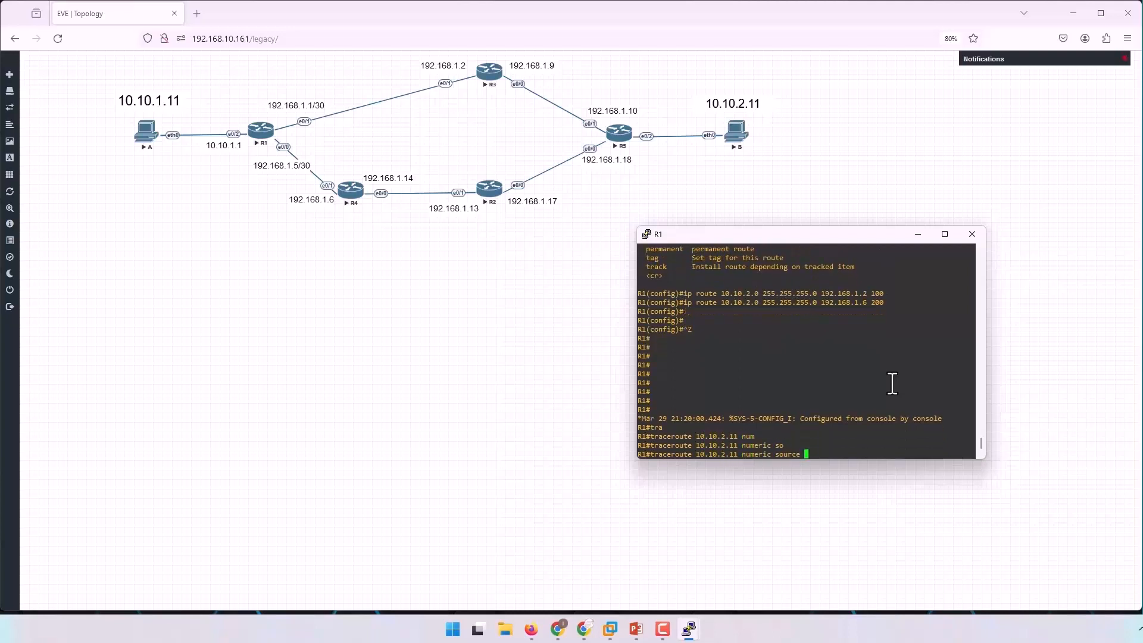
pyautogui.write('10.10.1.1')
pyautogui.press('Return')
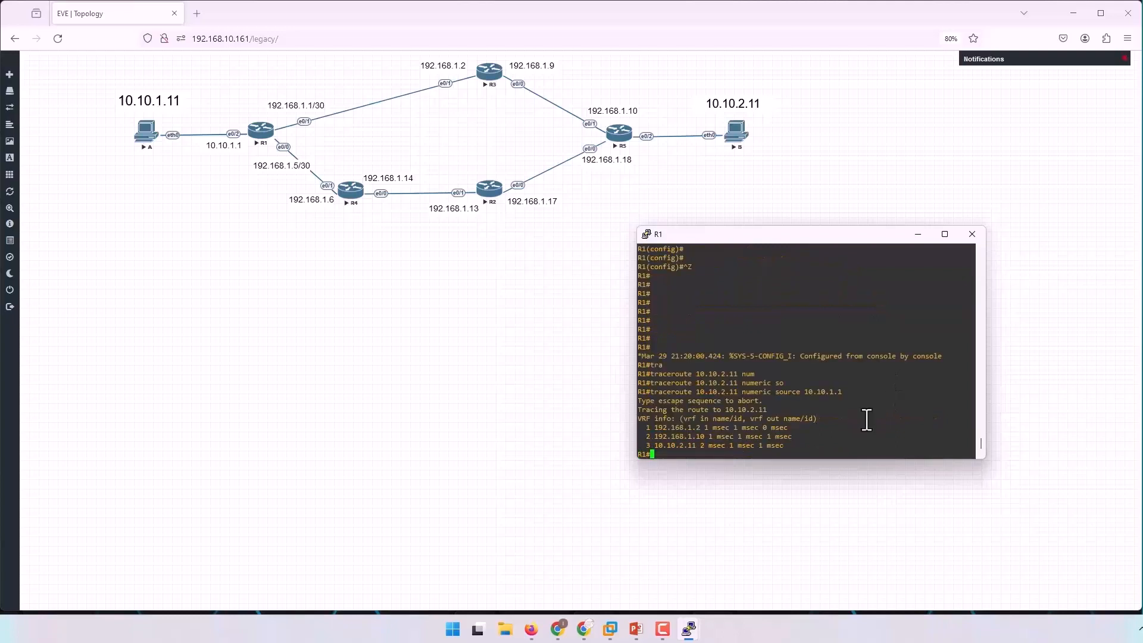
pyautogui.moveTo(643, 428); pyautogui.dragTo(796, 444)
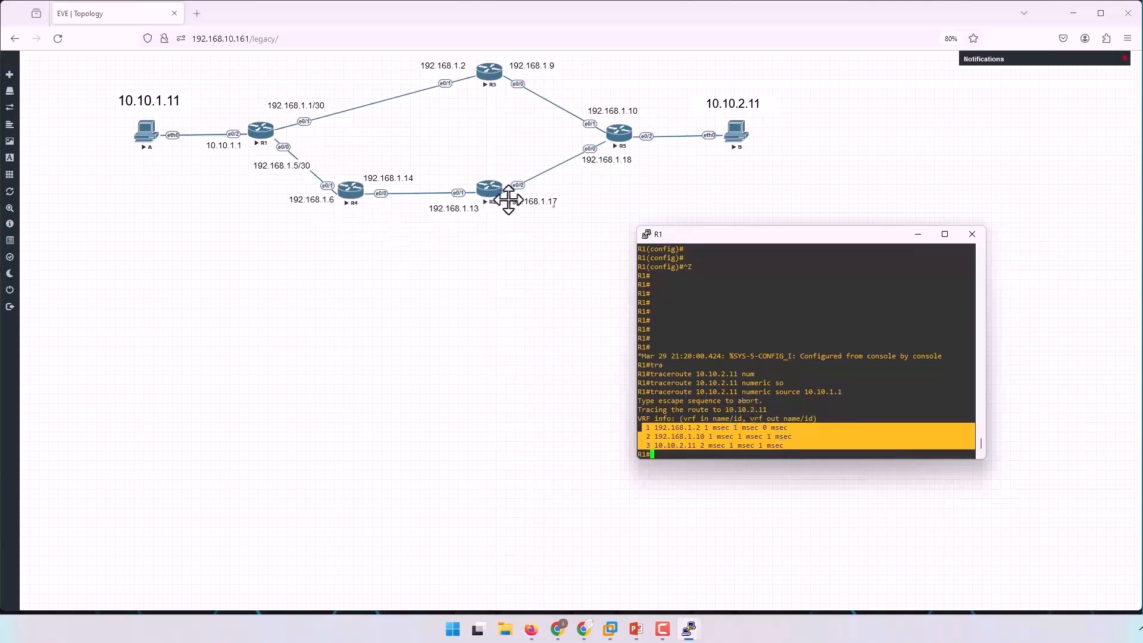
pyautogui.click(761, 334)
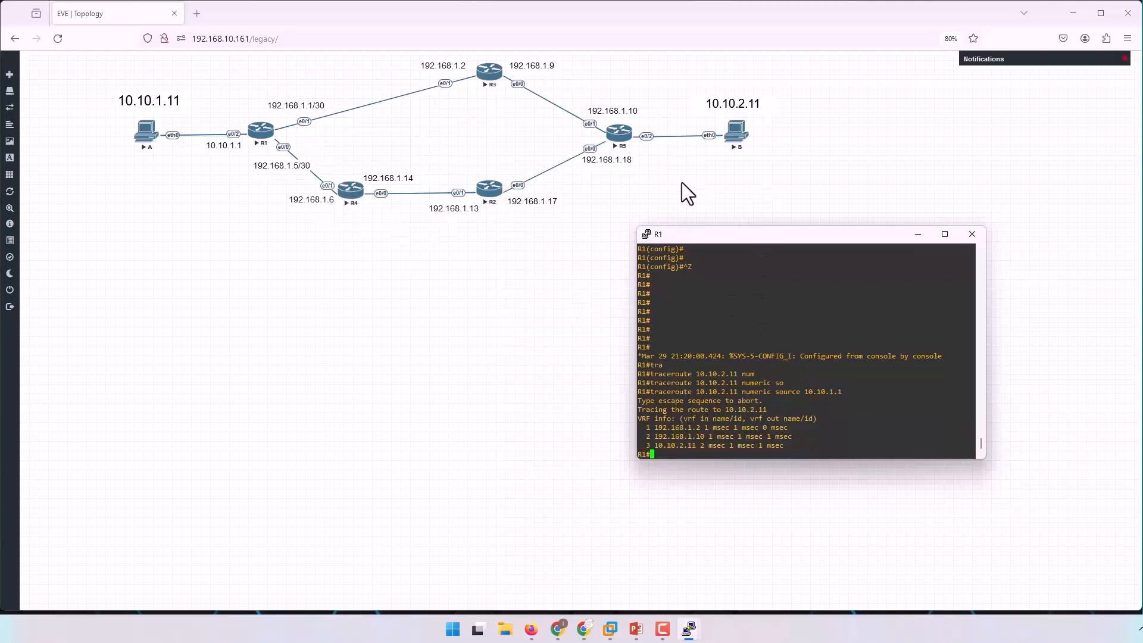
# Switch to R5's console session and display the route lines of its running configuration.
pyautogui.click(759, 209)
pyautogui.moveTo(688, 628)
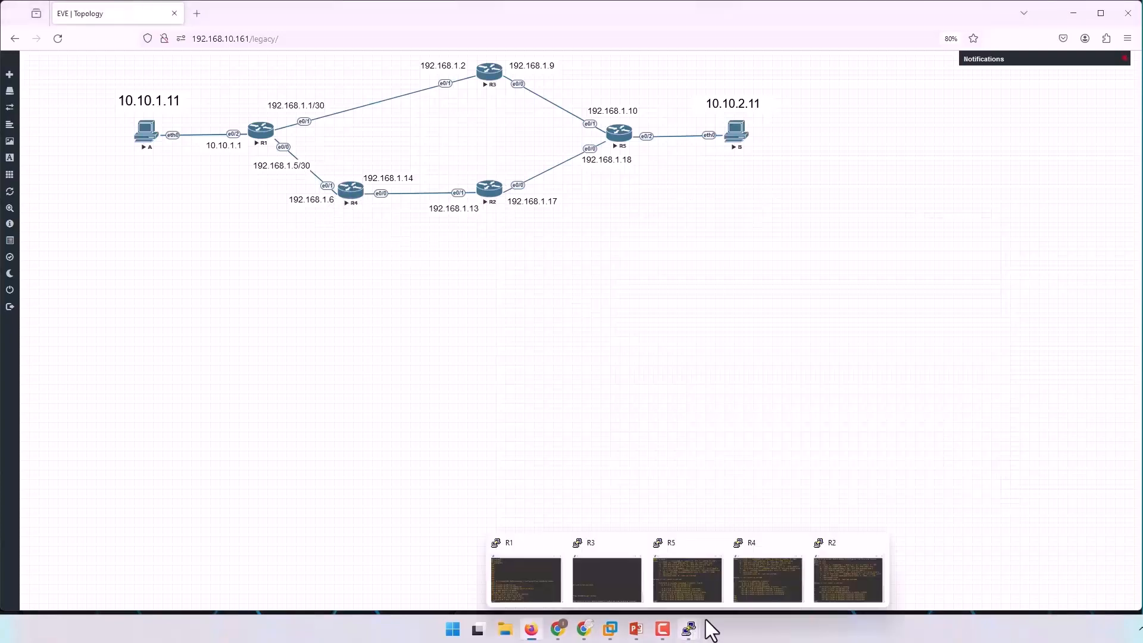
pyautogui.click(701, 576)
pyautogui.press('Return')
pyautogui.press('Return')
pyautogui.press('Return')
pyautogui.press('Return')
pyautogui.press('Return')
pyautogui.write('sh run | s rou')
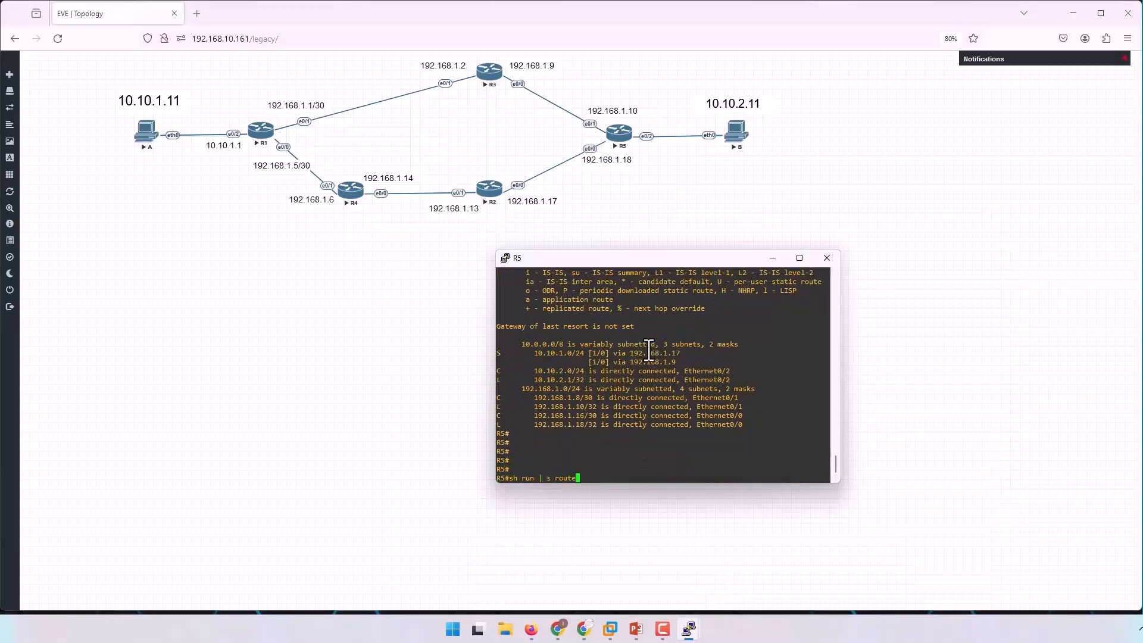
pyautogui.write('te')
pyautogui.press('Return')
# Enter configuration mode on R5 and configure the static route to 10.10.1.0 255.255.255.0 via 192.168.1.9 with distance 100.
pyautogui.write('conf t')
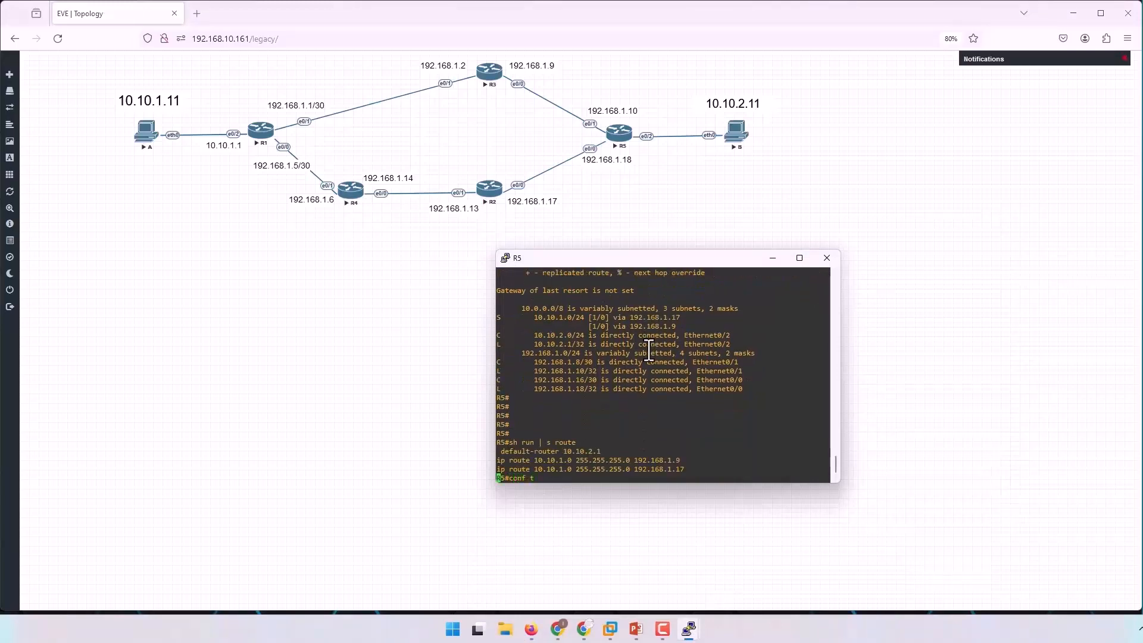
pyautogui.press('Return')
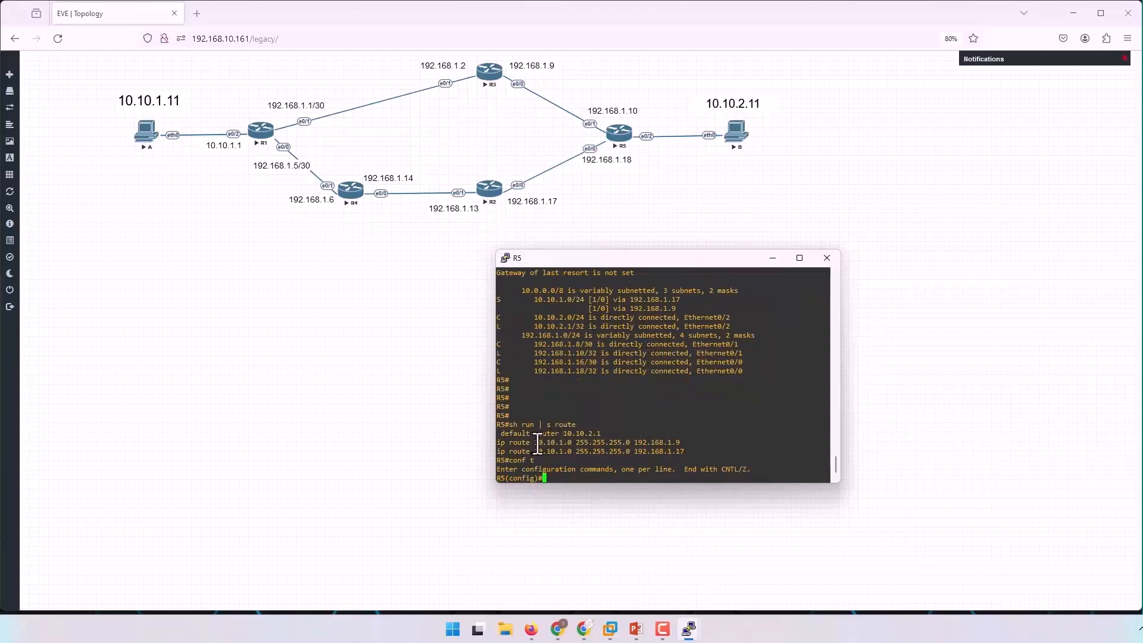
pyautogui.press('BackSpace')
pyautogui.press('BackSpace')
pyautogui.press('BackSpace')
pyautogui.moveTo(498, 443); pyautogui.dragTo(680, 443)
pyautogui.rightClick(717, 415)
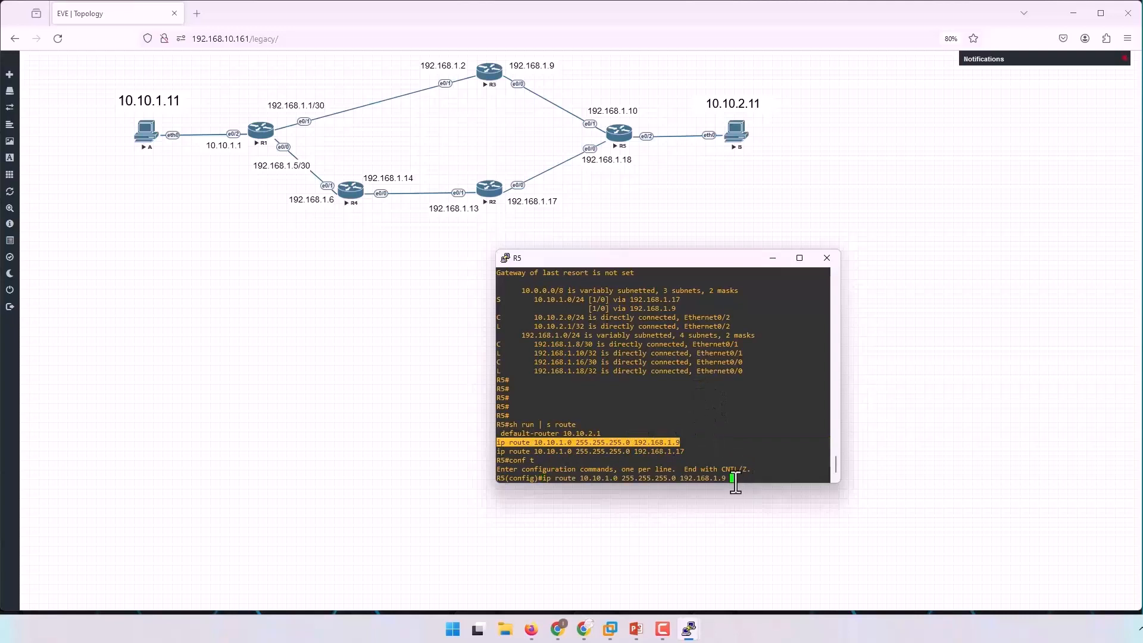
pyautogui.write('100')
pyautogui.press('Return')
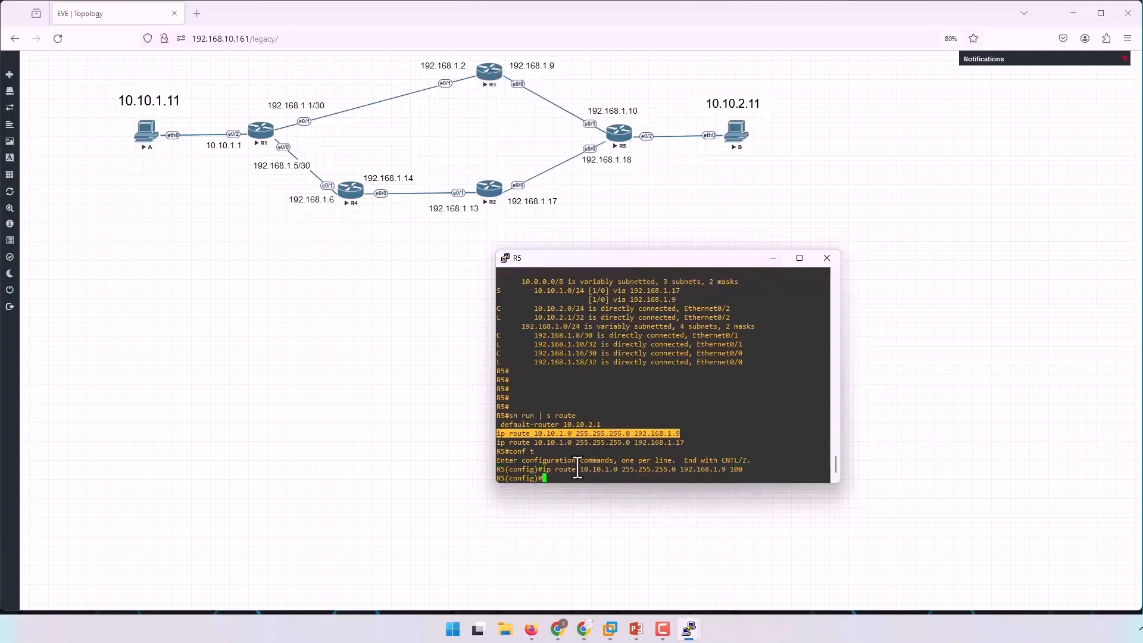
# Configure R5's static route to 10.10.1.0 255.255.255.0 via 192.168.1.17 with distance 200 and leave configuration mode.
pyautogui.moveTo(498, 443); pyautogui.dragTo(700, 441)
pyautogui.rightClick(815, 357)
pyautogui.write('200')
pyautogui.press('Return')
pyautogui.press('Return')
pyautogui.press('Return')
pyautogui.hotkey('ctrl', 'z')
pyautogui.press('Return')
pyautogui.press('Return')
pyautogui.press('Return')
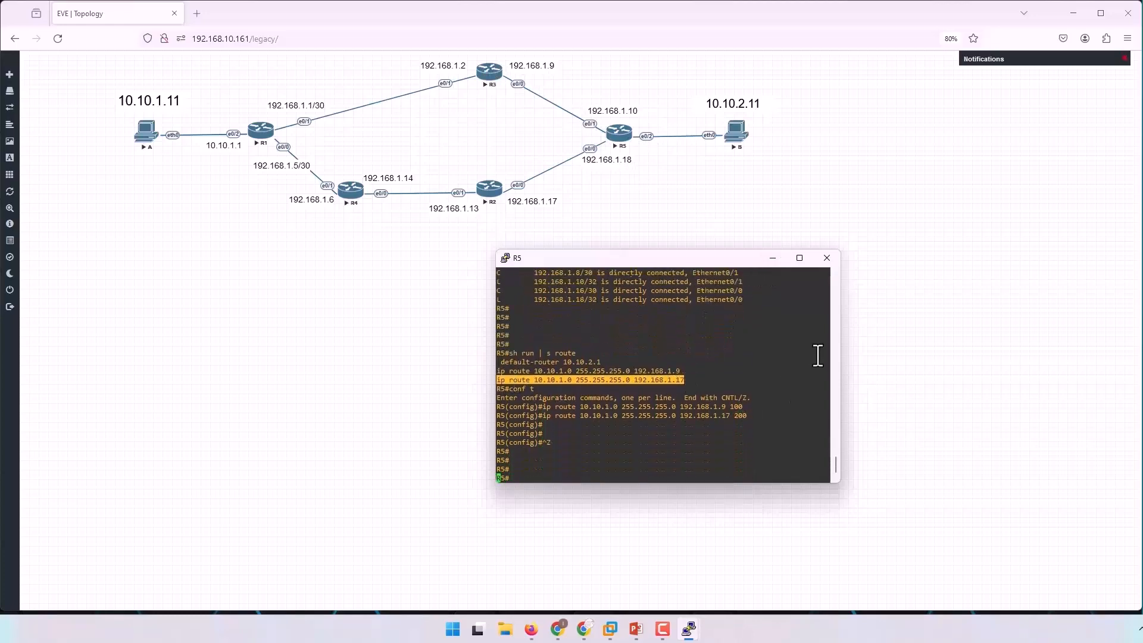
pyautogui.press('Return')
pyautogui.press('Return')
# Run a numeric traceroute from R5 to 10.10.1.11 with source e0/2 and compare the first hop with the topology.
pyautogui.write('tra')
pyautogui.press('Tab')
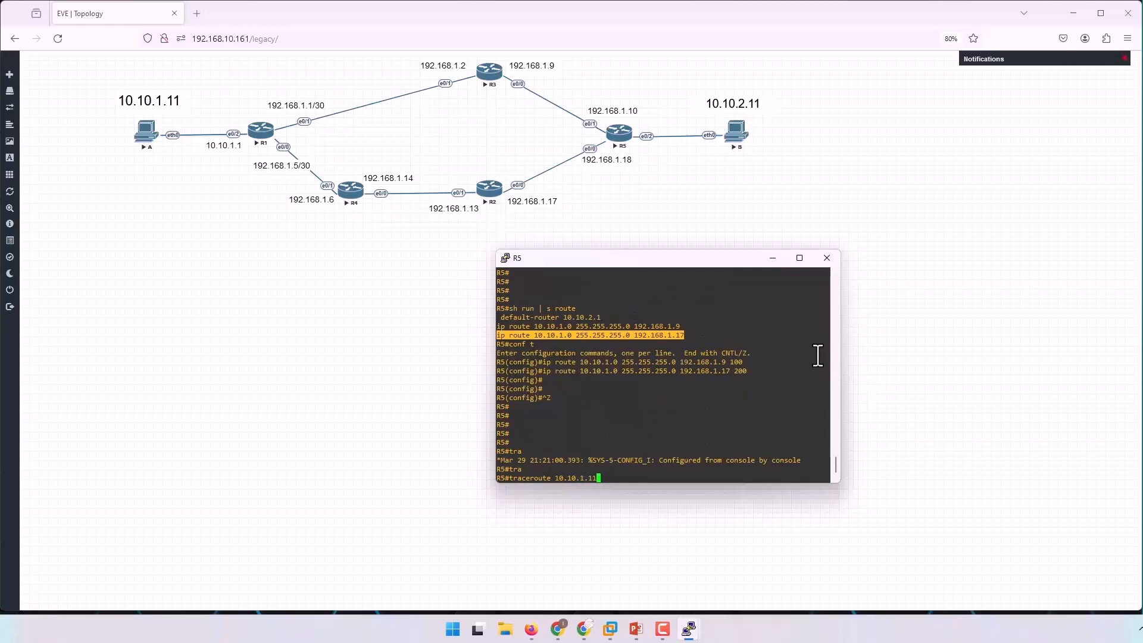
pyautogui.write('m')
pyautogui.press('Tab')
pyautogui.write('so')
pyautogui.press('Tab')
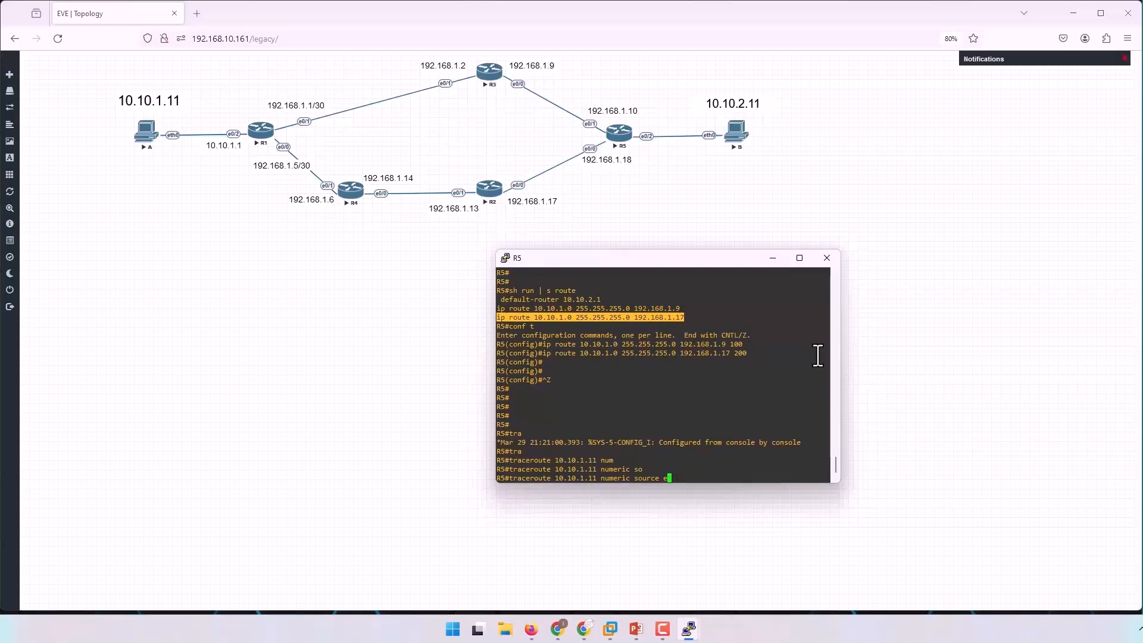
pyautogui.press('Return')
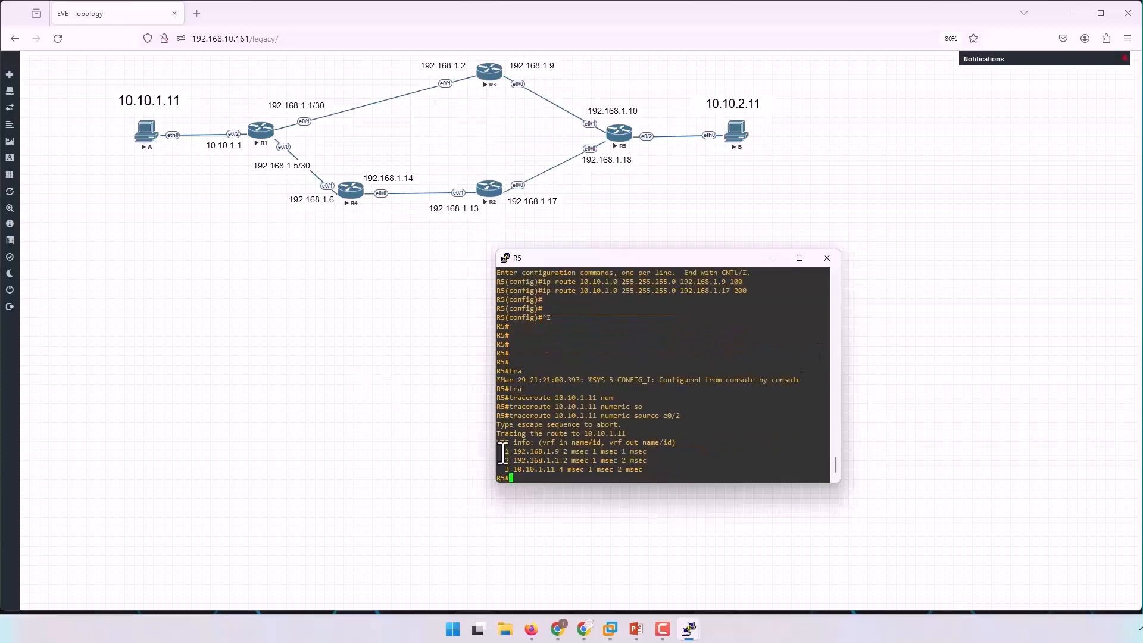
pyautogui.moveTo(501, 451); pyautogui.dragTo(586, 452)
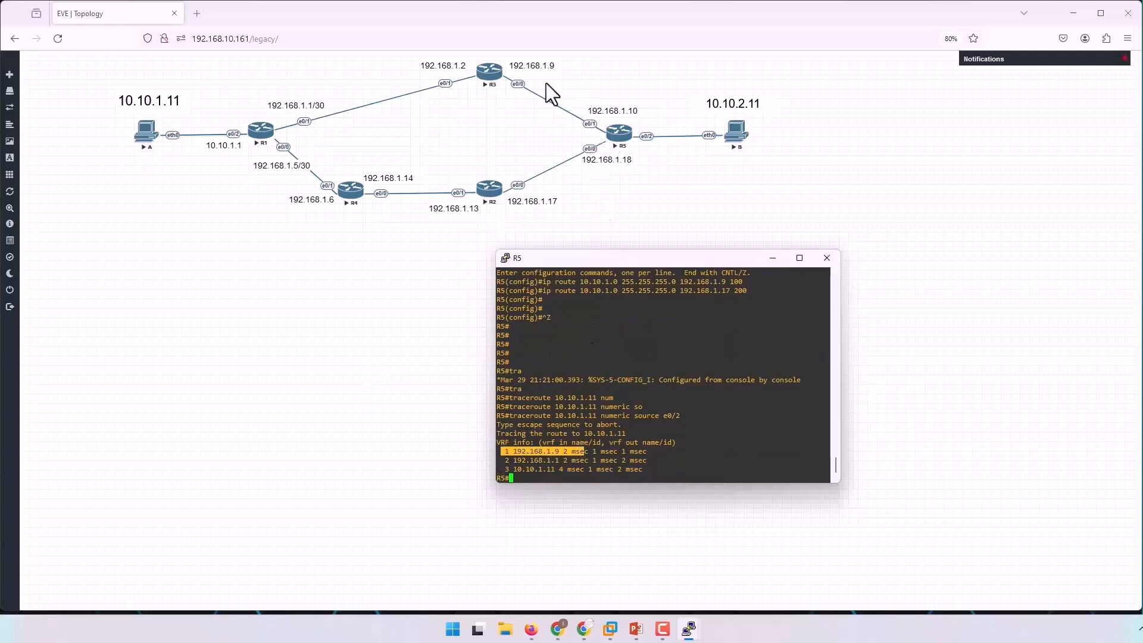
pyautogui.click(628, 460)
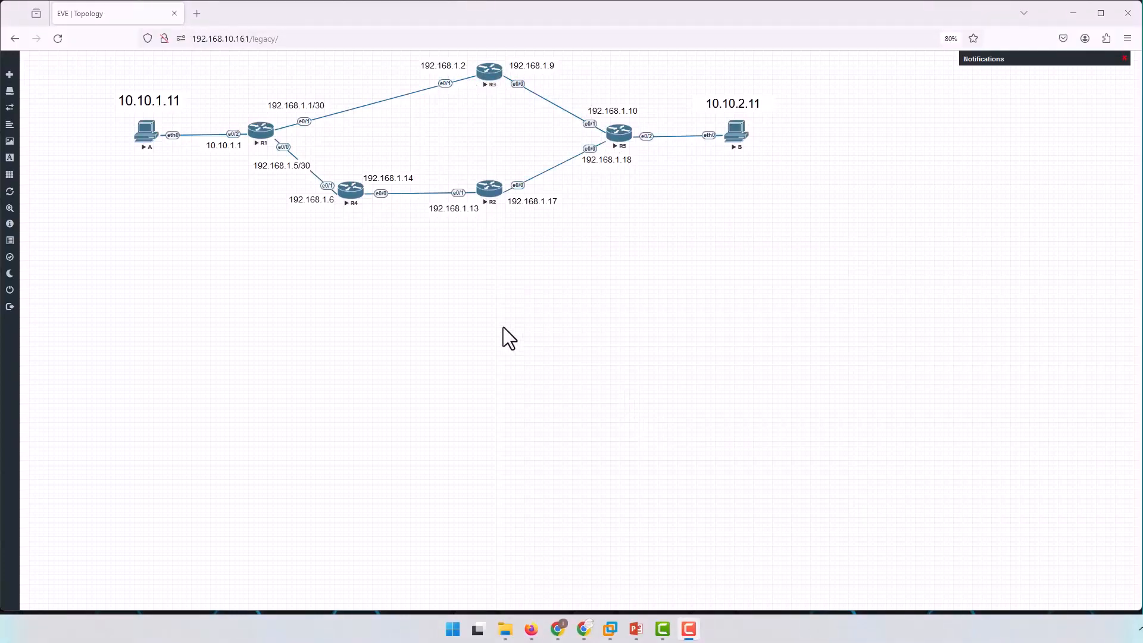
# Open R1's console session and place its window in the empty area below the topology.
pyautogui.click(261, 131)
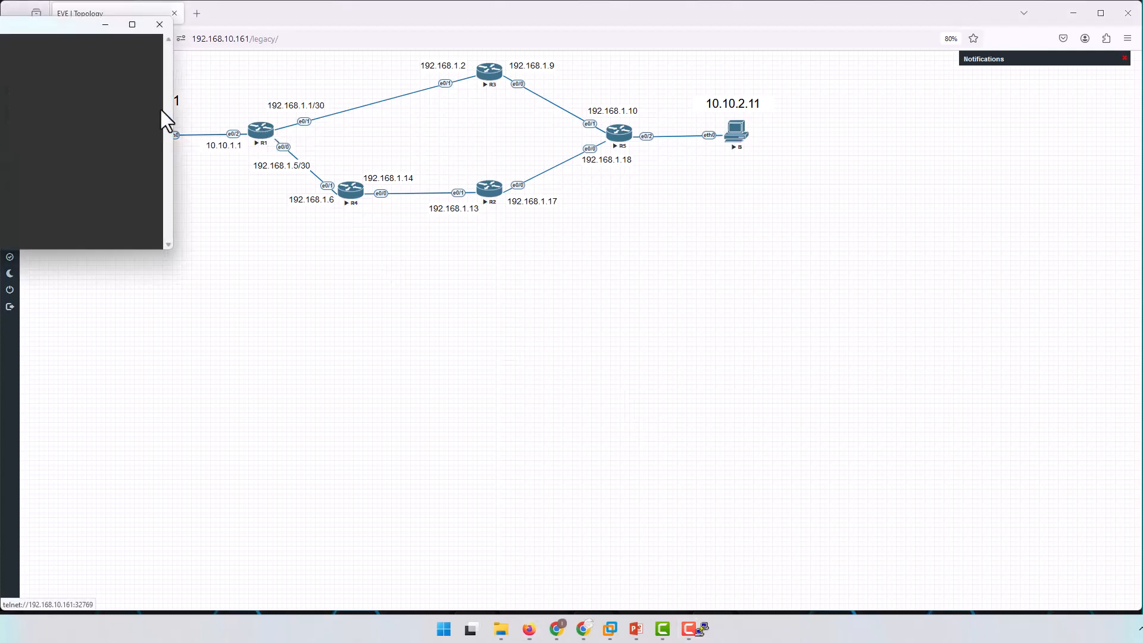
pyautogui.moveTo(53, 32); pyautogui.dragTo(770, 292)
pyautogui.press('Return')
pyautogui.press('Return')
pyautogui.press('Return')
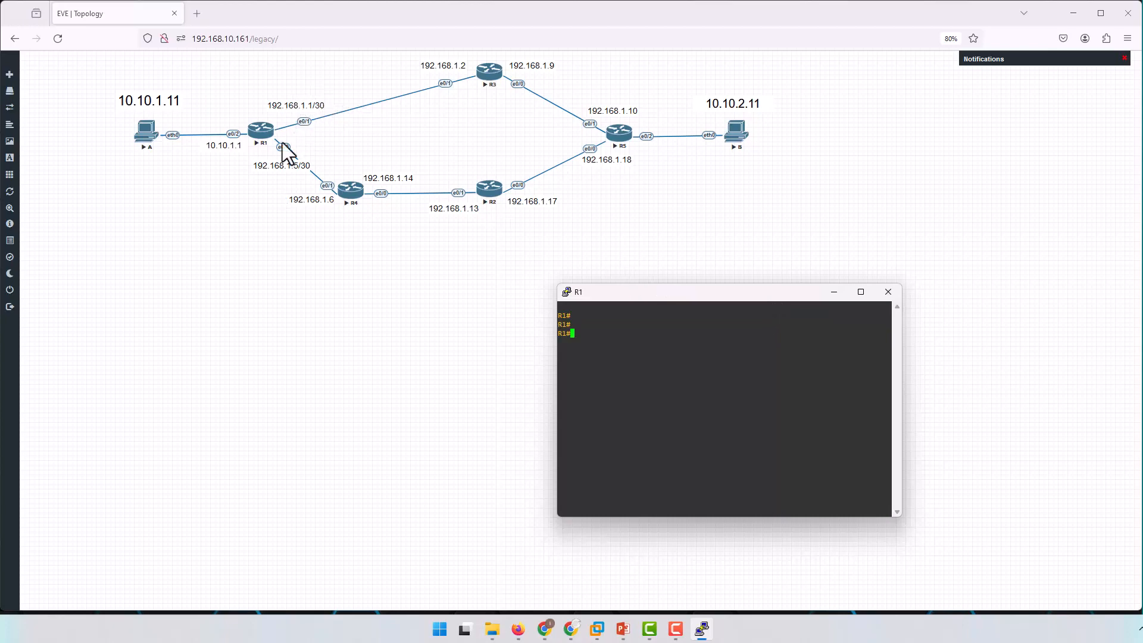
# Enter configuration mode on R1, shut down interface e0/1 towards R3, and return to privileged mode.
pyautogui.write('ofn t')
pyautogui.press('Return')
pyautogui.write('conf t')
pyautogui.press('Return')
pyautogui.write('int e0/1')
pyautogui.press('Return')
pyautogui.press('Return')
pyautogui.press('Return')
pyautogui.press('Return')
pyautogui.press('Return')
pyautogui.write('sh')
pyautogui.press('Return')
pyautogui.press('Return')
pyautogui.press('Return')
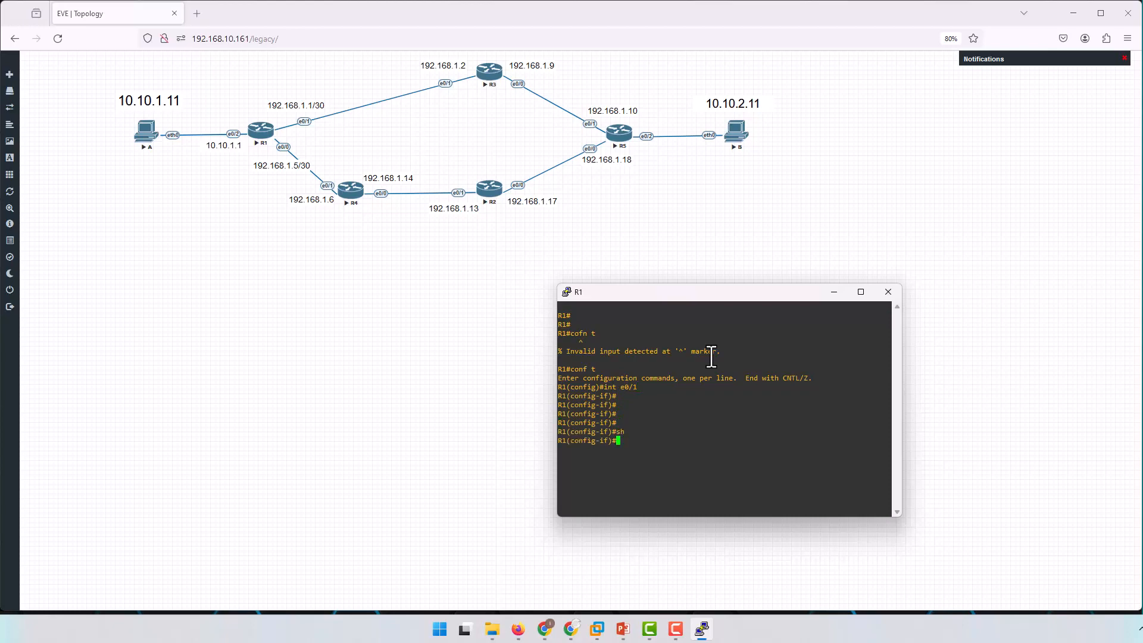
pyautogui.hotkey('ctrl', 'z')
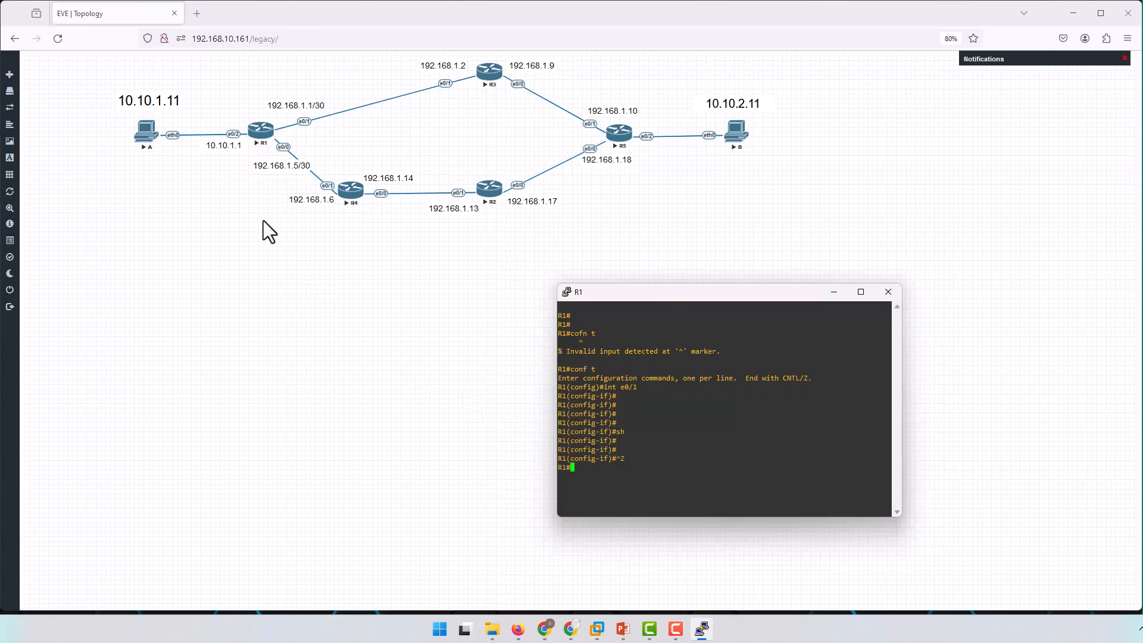
# Display R1's IP routing table and examine its static route to 10.10.2.0/24.
pyautogui.press('Return')
pyautogui.press('Return')
pyautogui.press('Return')
pyautogui.press('Return')
pyautogui.press('Return')
pyautogui.press('Return')
pyautogui.press('Return')
pyautogui.press('Return')
pyautogui.write('sh ip route')
pyautogui.press('Return')
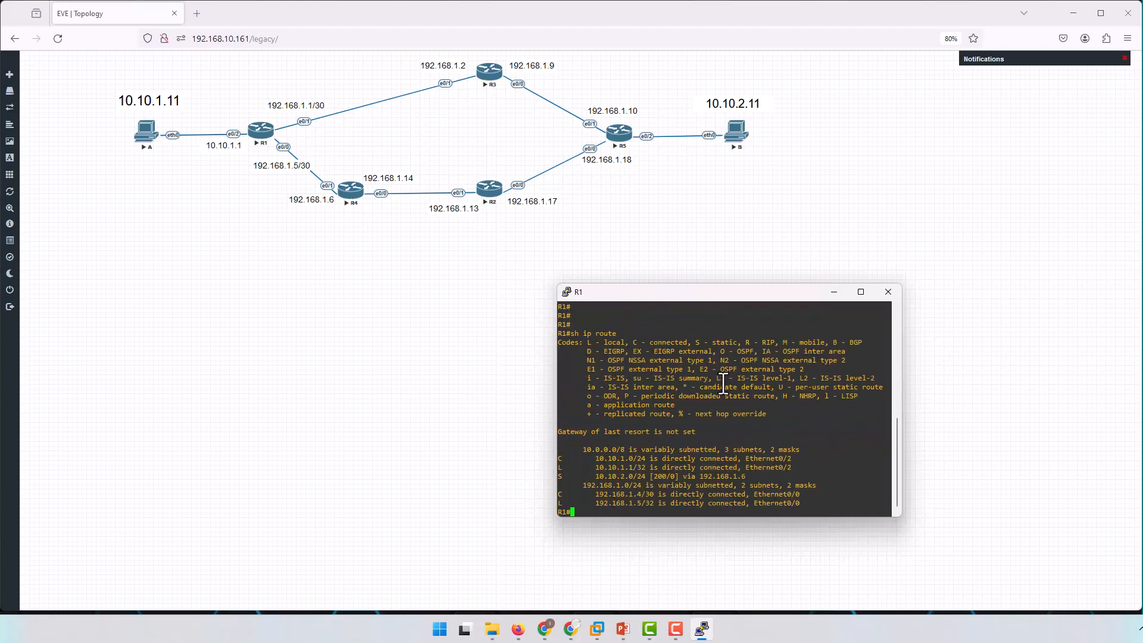
pyautogui.moveTo(559, 477); pyautogui.dragTo(891, 476)
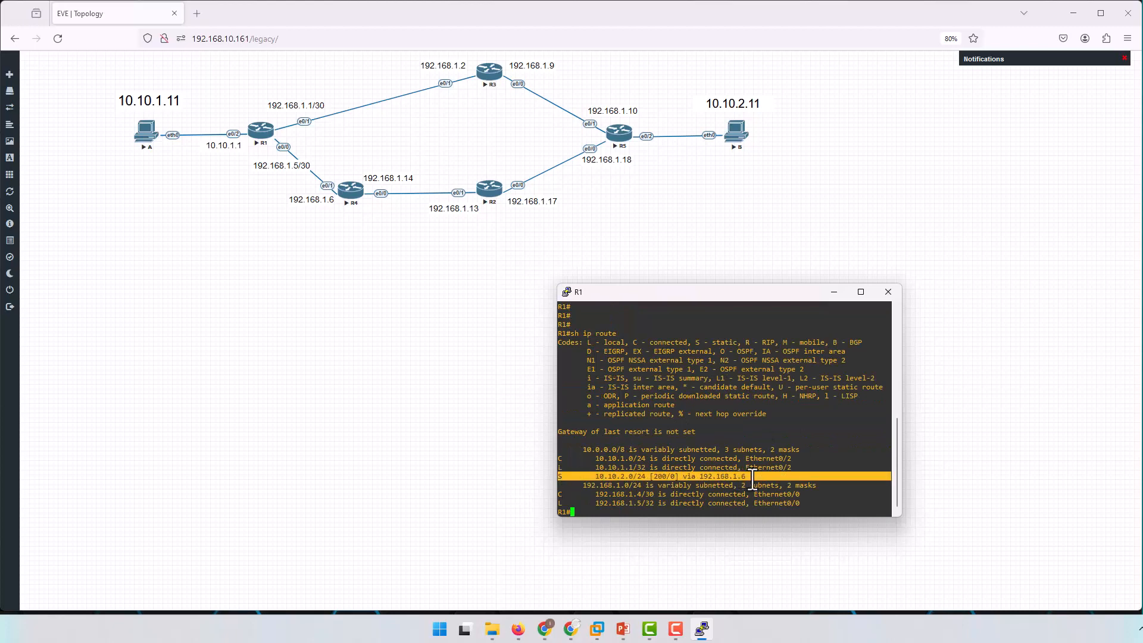
pyautogui.click(765, 450)
# Ping 10.10.2.11 from R1 with source e0/2 and examine the echo result line.
pyautogui.press('Return')
pyautogui.press('Return')
pyautogui.press('Return')
pyautogui.press('Return')
pyautogui.press('Return')
pyautogui.press('Return')
pyautogui.press('Return')
pyautogui.press('Return')
pyautogui.write('p')
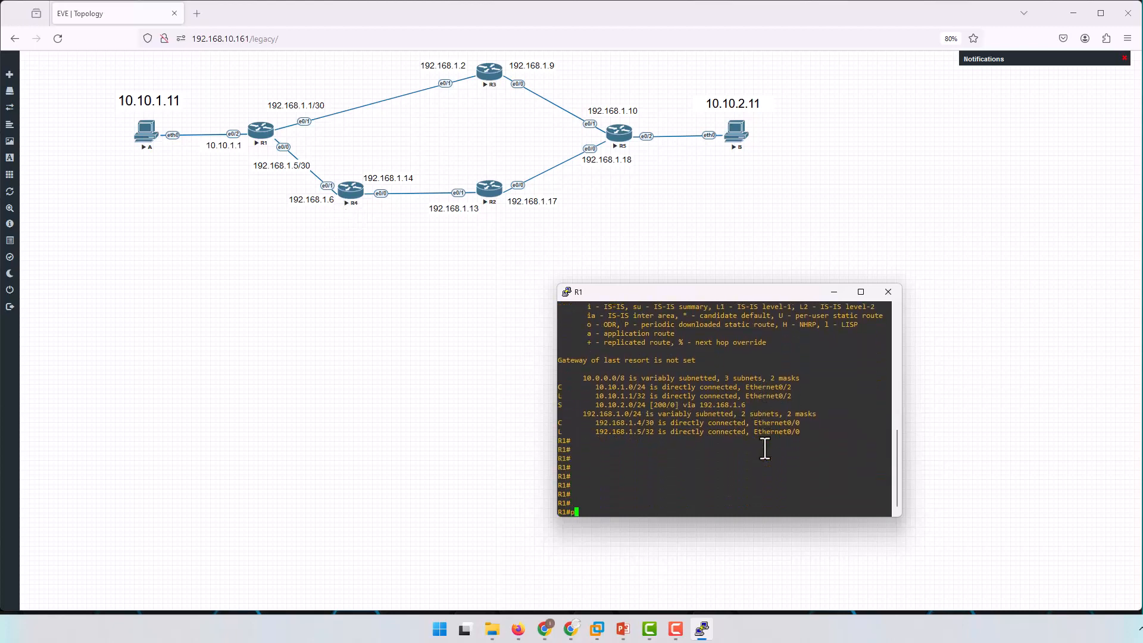
pyautogui.write('ing 10.10.2.11 so')
pyautogui.press('Tab')
pyautogui.write('e0/2')
pyautogui.press('Return')
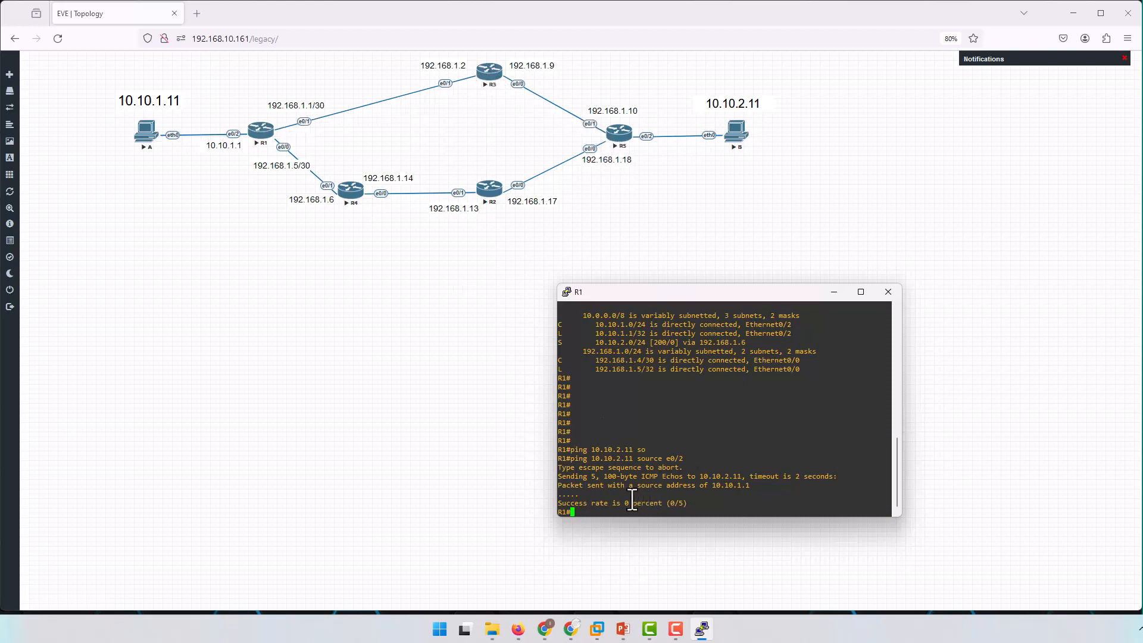
pyautogui.moveTo(559, 496); pyautogui.dragTo(585, 496)
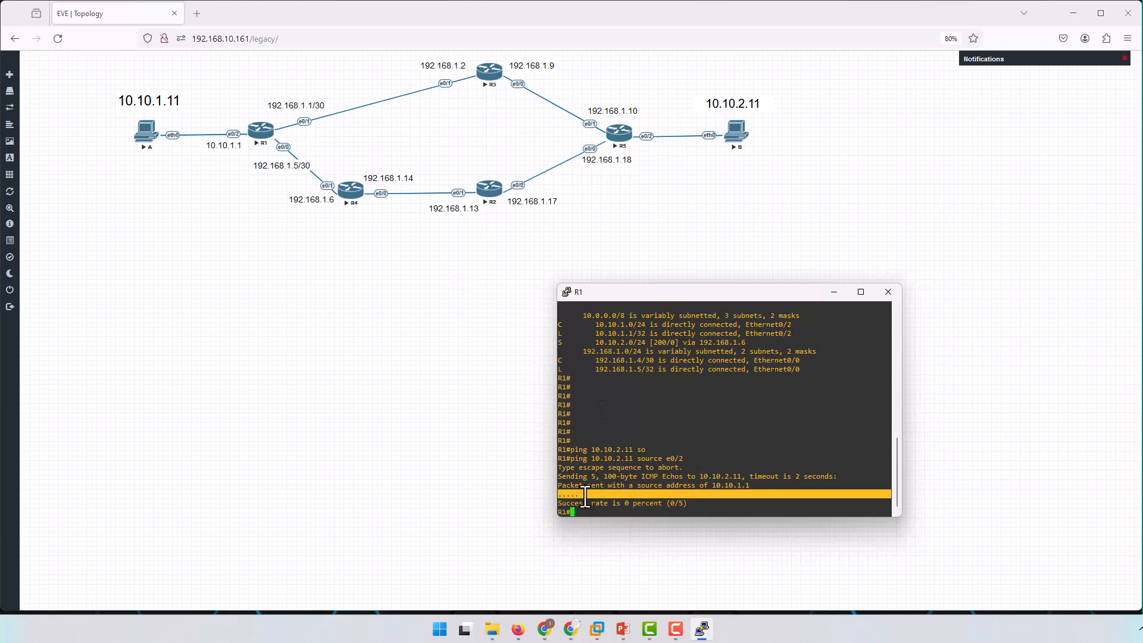
pyautogui.click(734, 431)
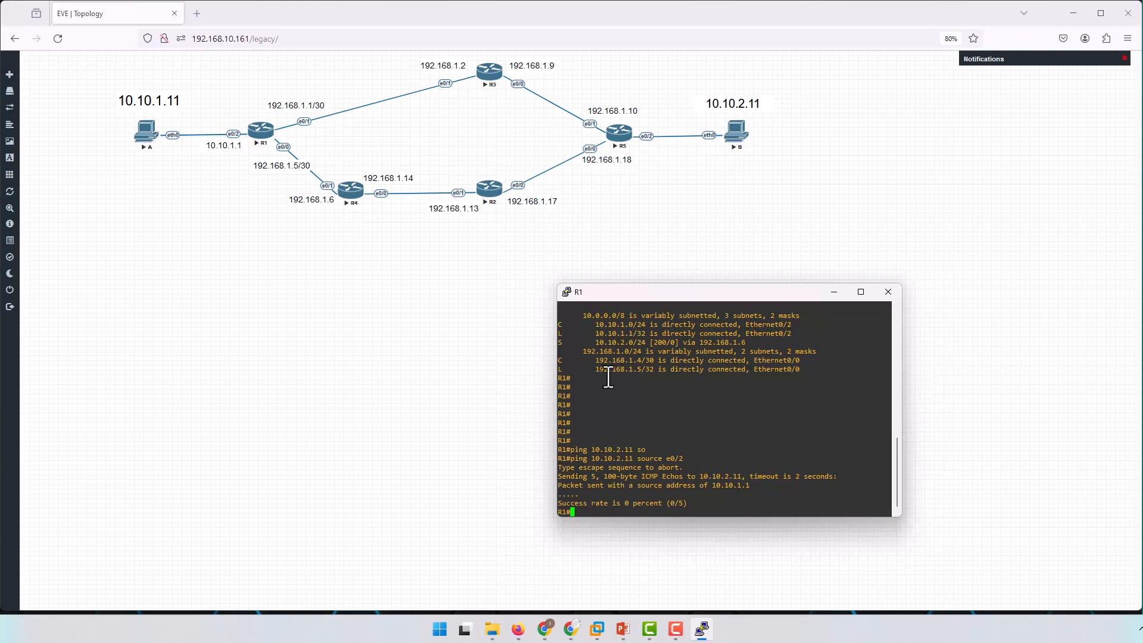
# Open R5's console session and display the route lines of its running configuration from within configuration mode.
pyautogui.click(505, 377)
pyautogui.click(617, 139)
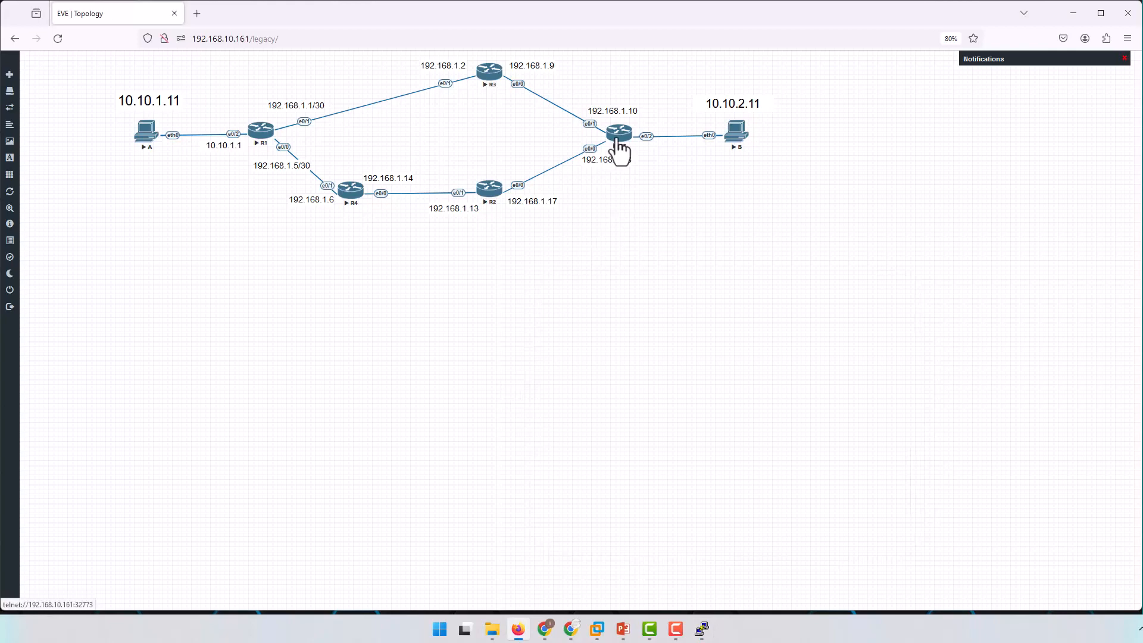
pyautogui.moveTo(56, 41); pyautogui.dragTo(694, 291)
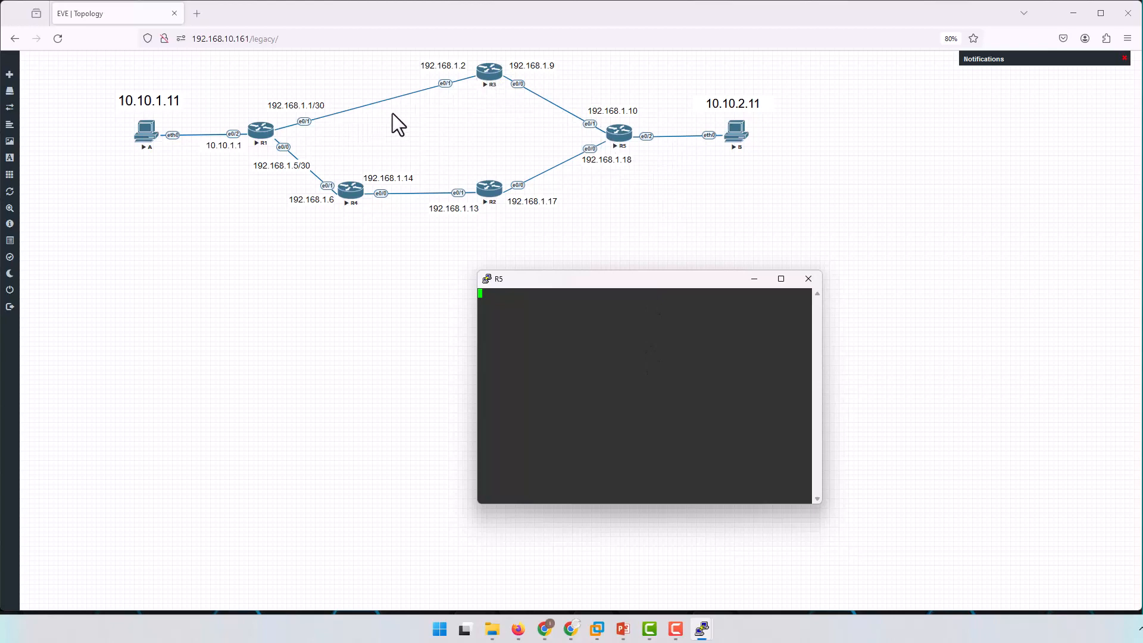
pyautogui.press('Return')
pyautogui.press('Return')
pyautogui.write('conf t')
pyautogui.press('Return')
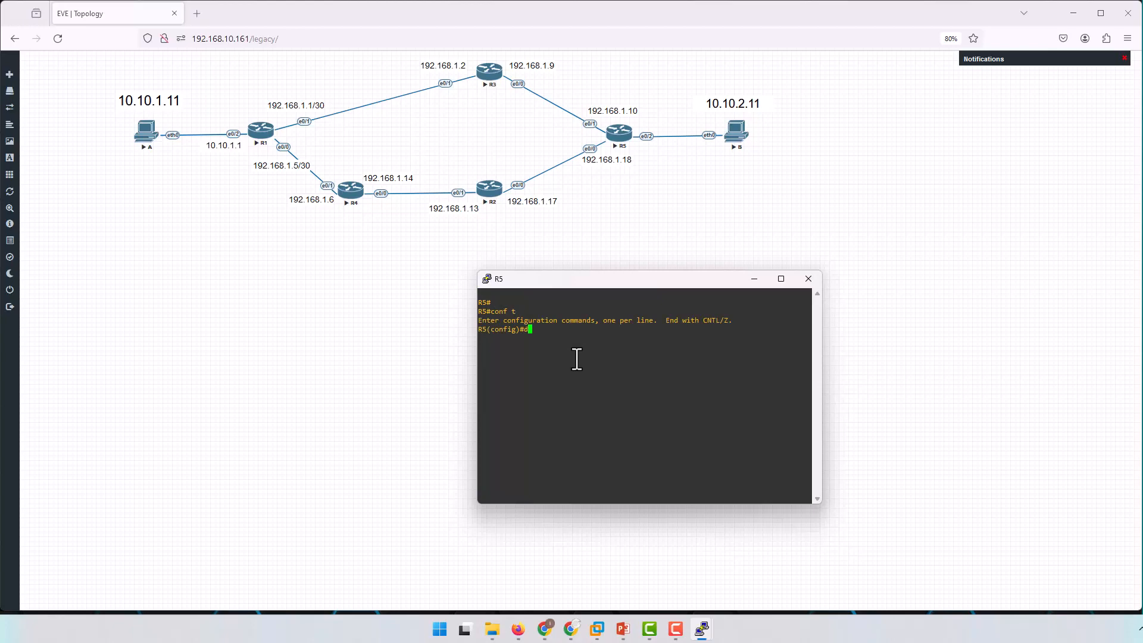
pyautogui.write('do sh run | s route')
pyautogui.press('Return')
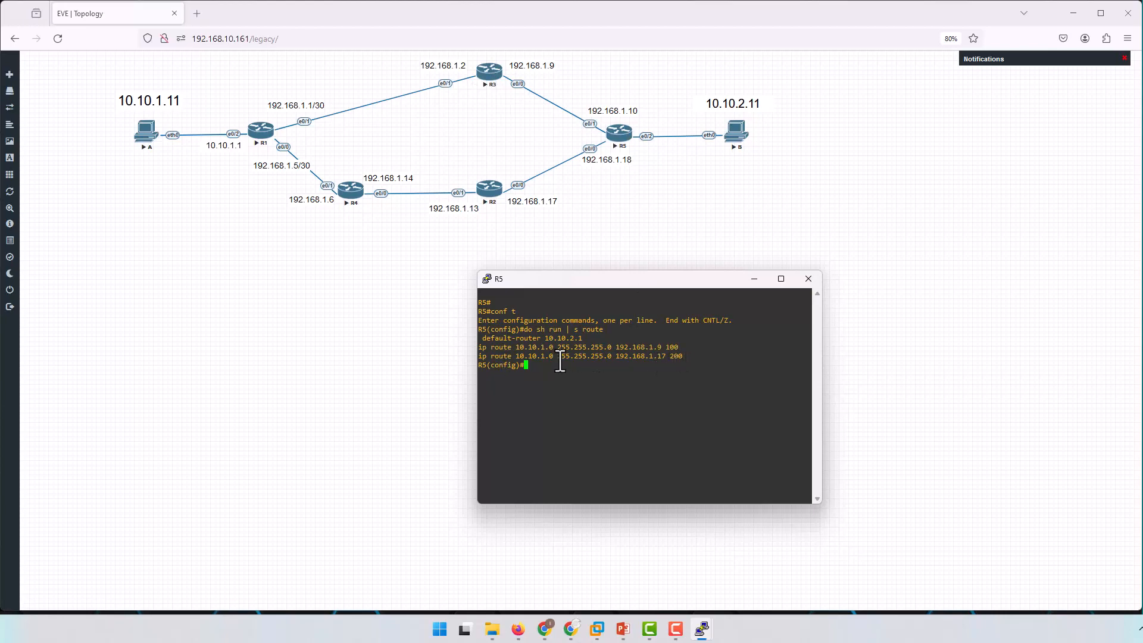
# Configure R5's static route to 10.10.1.0 255.255.255.0 via 192.168.1.17 with distance 50.
pyautogui.moveTo(480, 357); pyautogui.dragTo(665, 357)
pyautogui.rightClick(708, 409)
pyautogui.write('50')
pyautogui.press('Return')
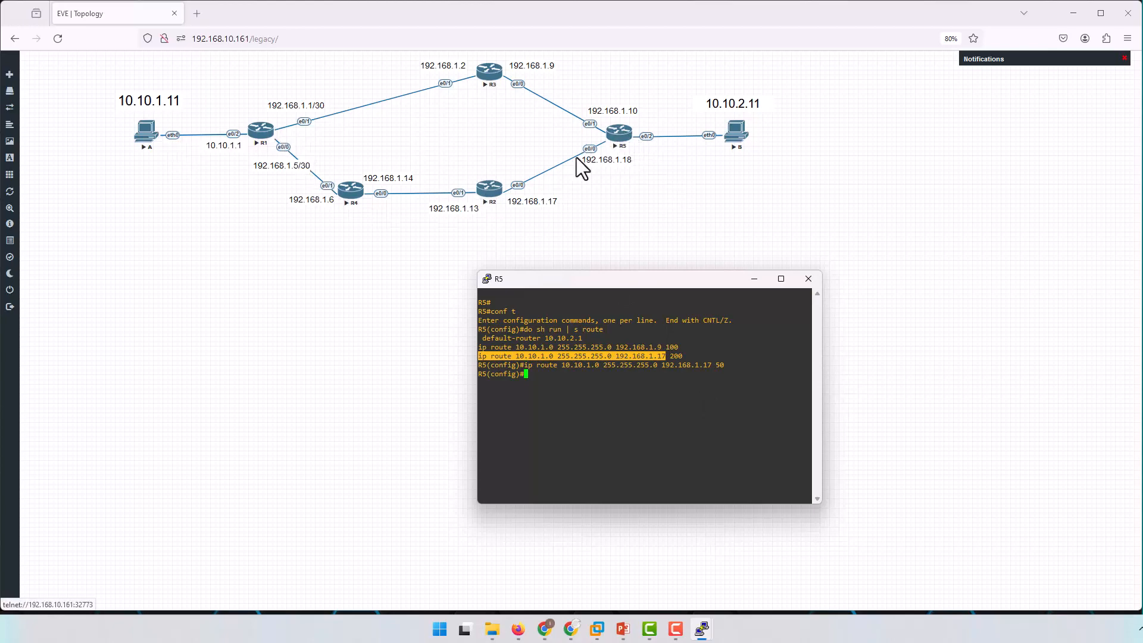
# Switch to R1's console session and repeat the ping to 10.10.2.11 with source e0/2.
pyautogui.moveTo(702, 630)
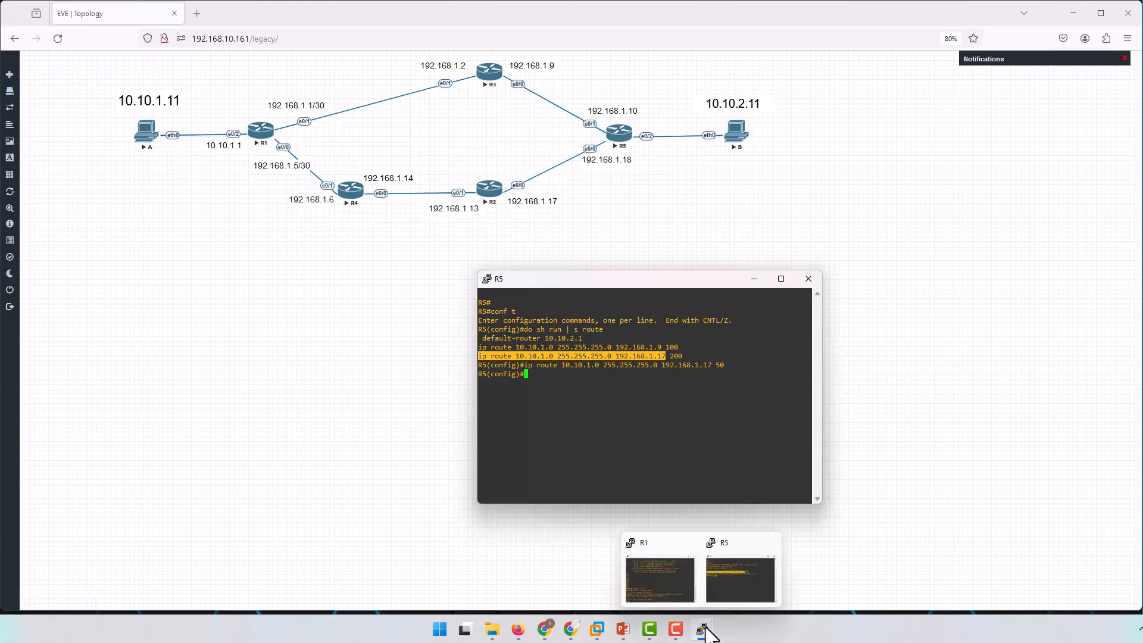
pyautogui.click(652, 584)
pyautogui.press('Up')
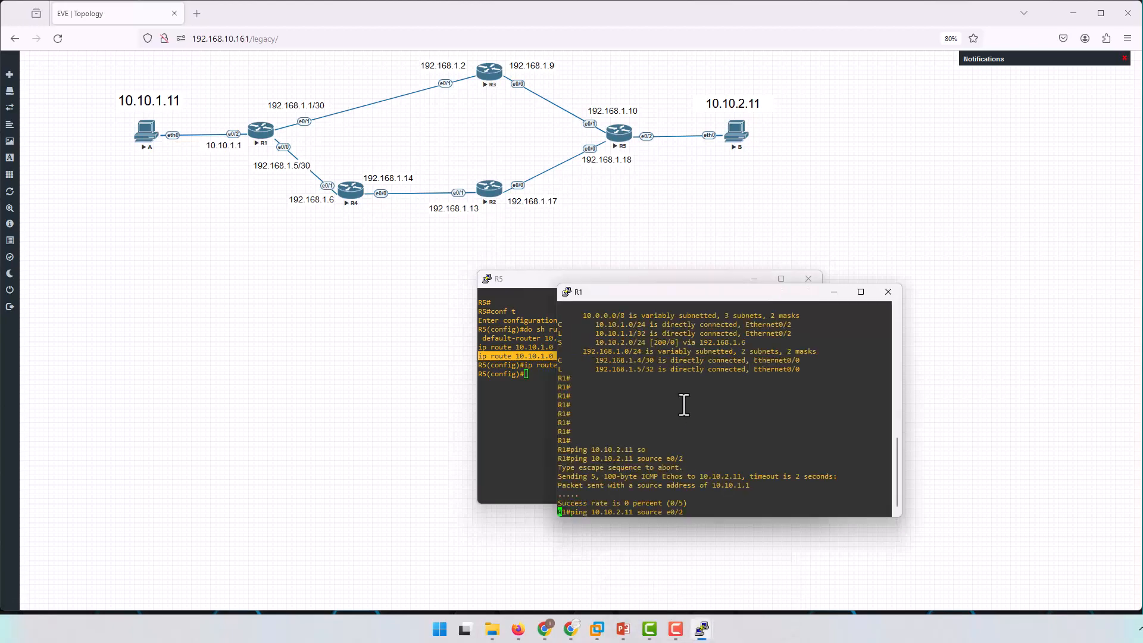
pyautogui.press('Return')
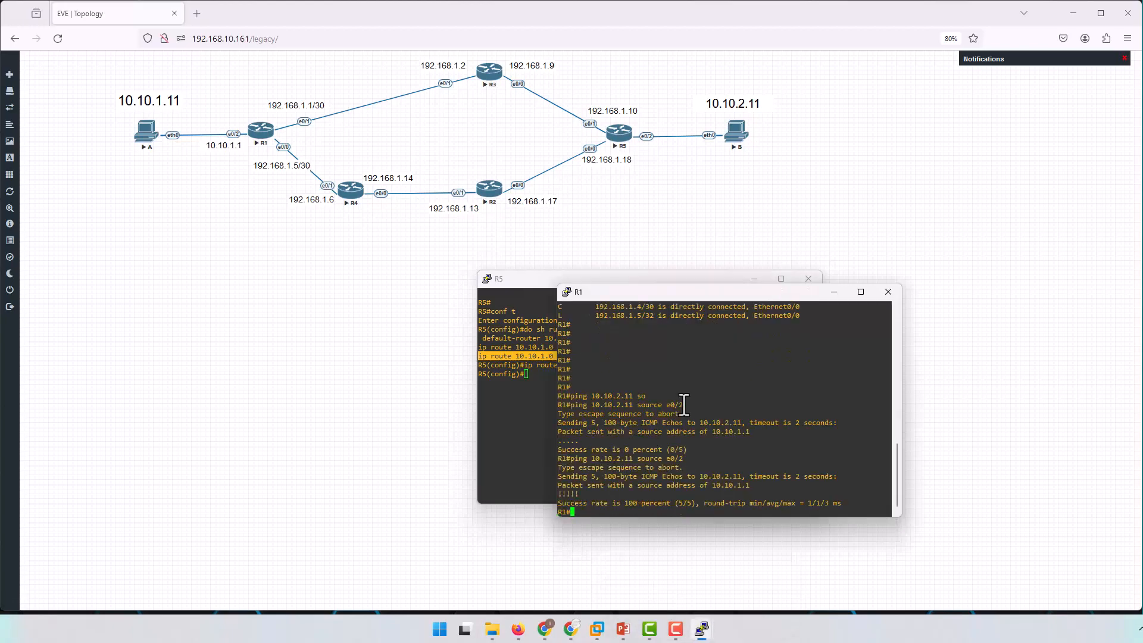